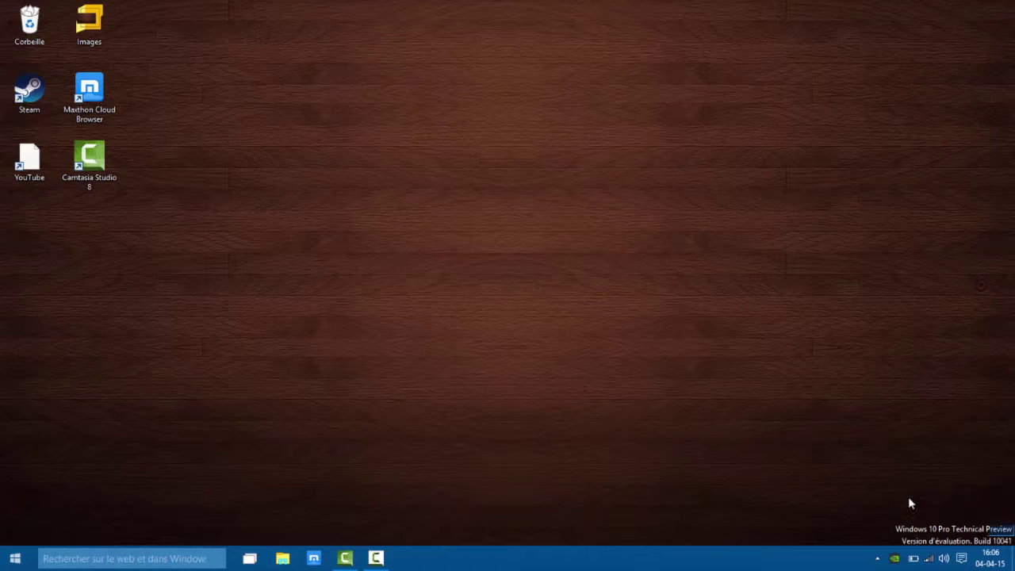
drag(887, 507, 414, 109)
drag(240, 18, 468, 13)
drag(311, 0, 682, 547)
drag(314, 2, 737, 558)
drag(134, 210, 16, 12)
mouse_move(205, 170)
mouse_down()
mouse_move(106, 81)
mouse_move(188, 125)
mouse_up()
drag(141, 45, 190, 119)
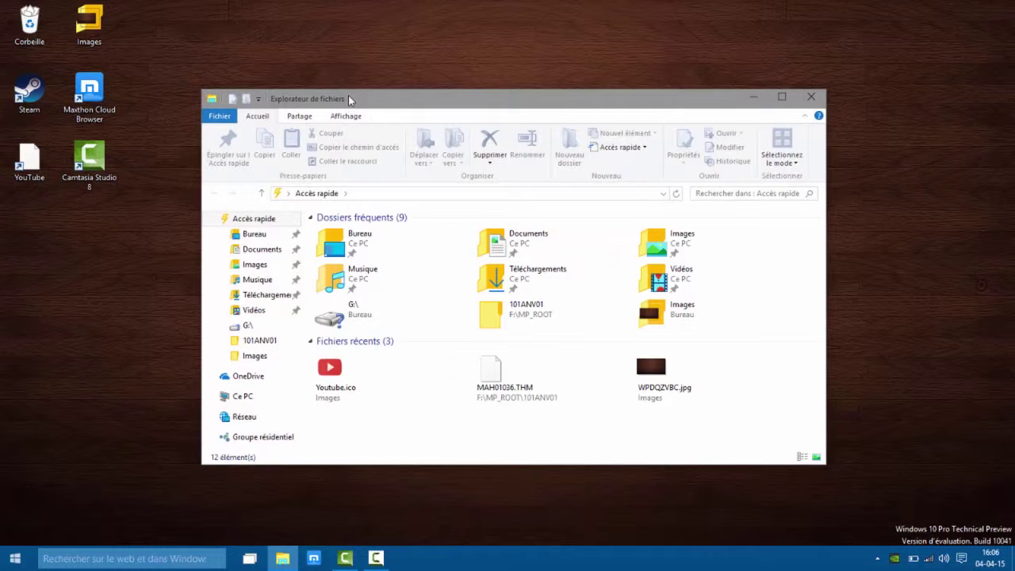
Reduce the height of the File Explorer window, reposition it on the desktop, and close it
drag(349, 90, 555, 111)
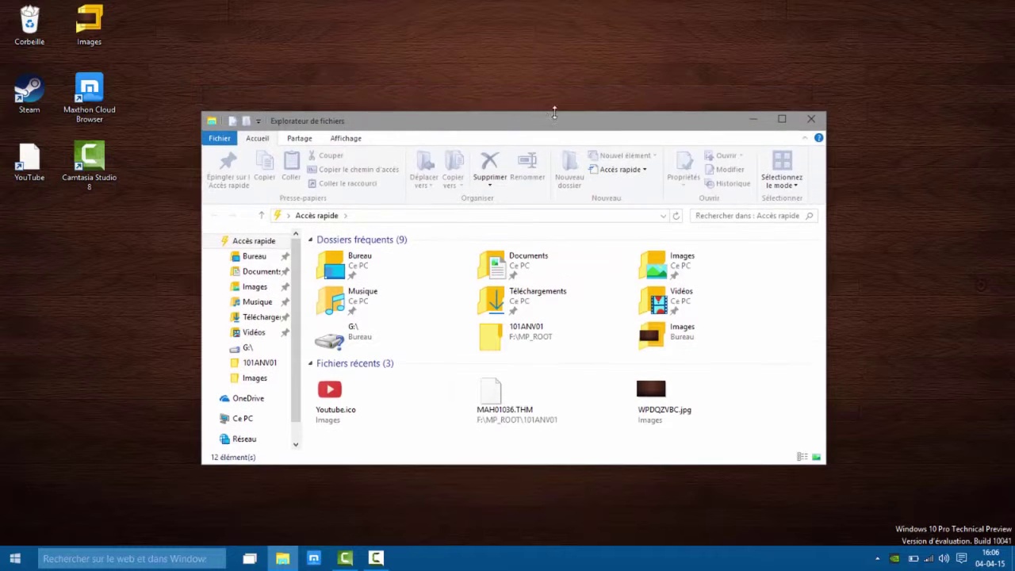
drag(642, 123, 619, 138)
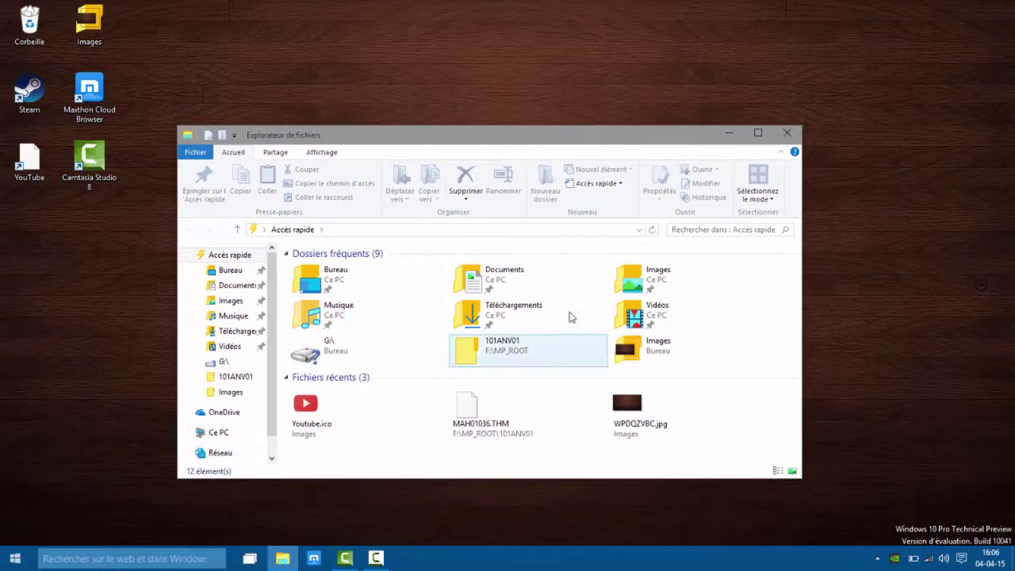
click(802, 135)
drag(305, 66, 533, 414)
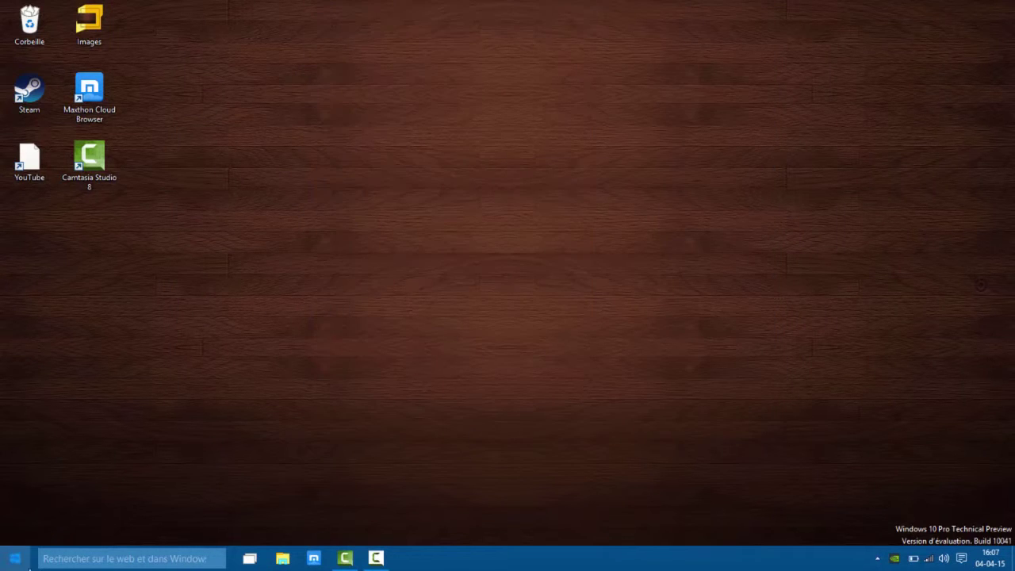
drag(416, 421, 720, 454)
Look through the Start menu's tile groups down to Explore Windows and Everyday apps, and close the menu
click(16, 564)
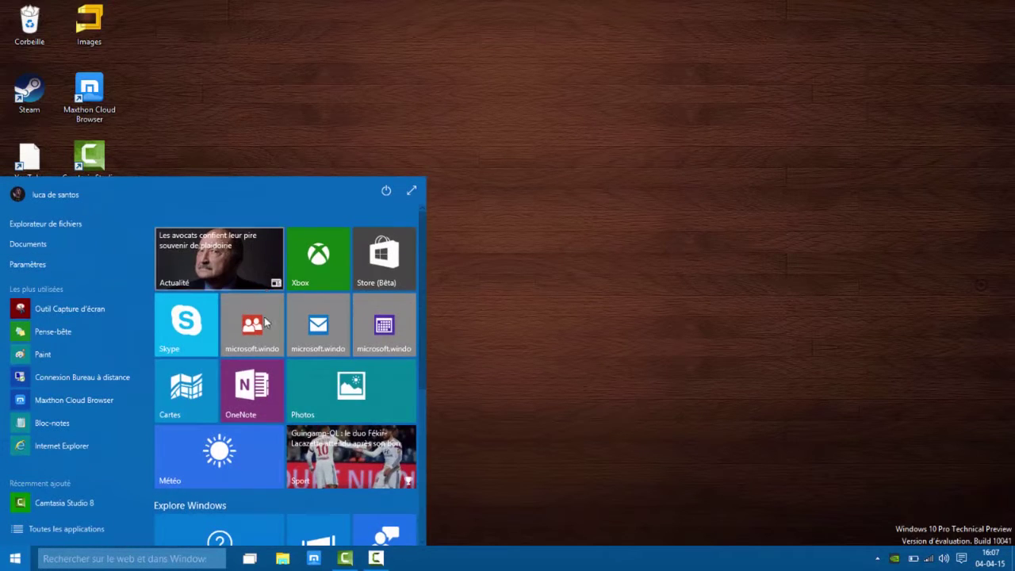
scroll(239, 389, down, 3)
scroll(239, 390, up, 5)
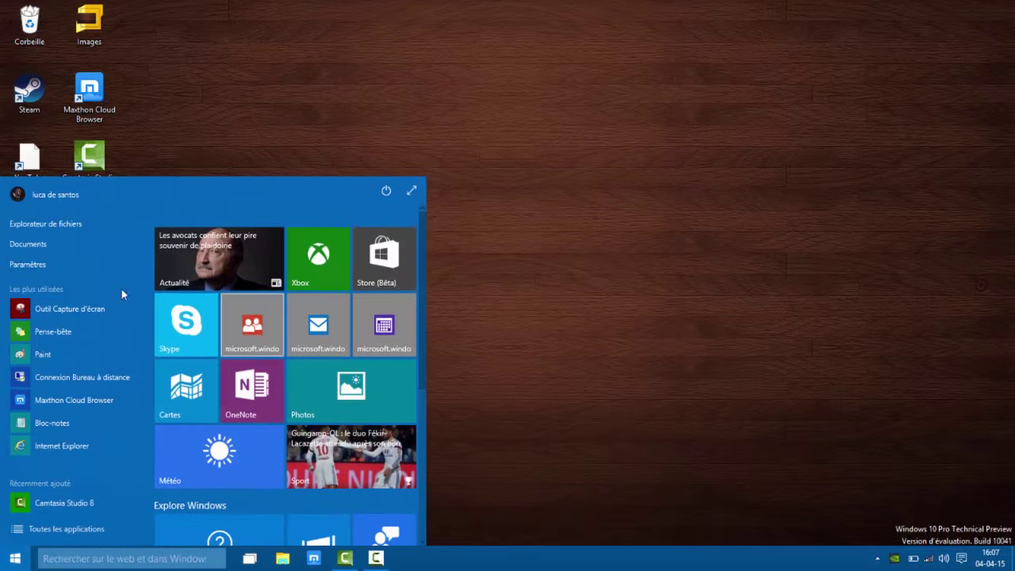
scroll(195, 272, down, 5)
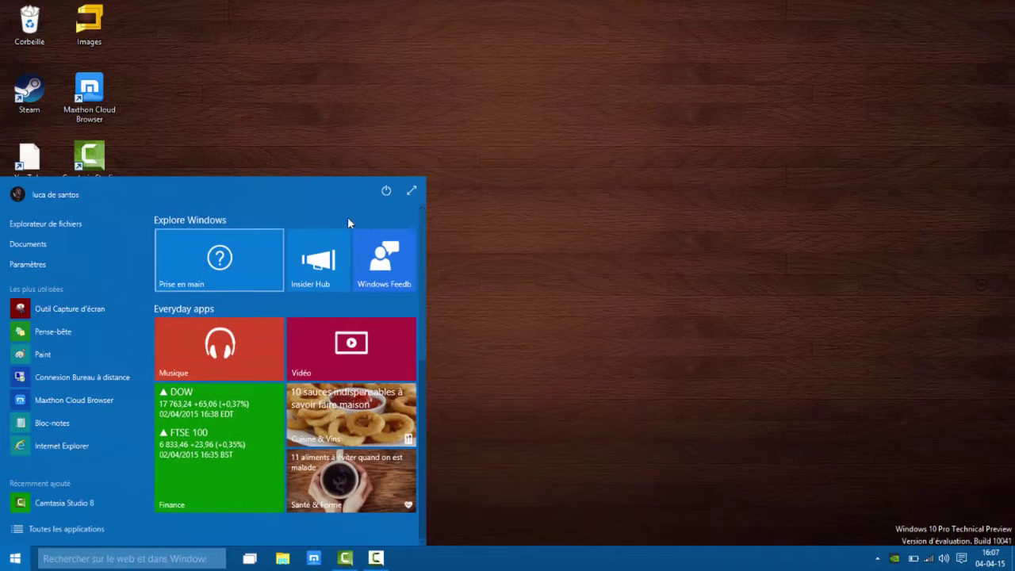
click(465, 211)
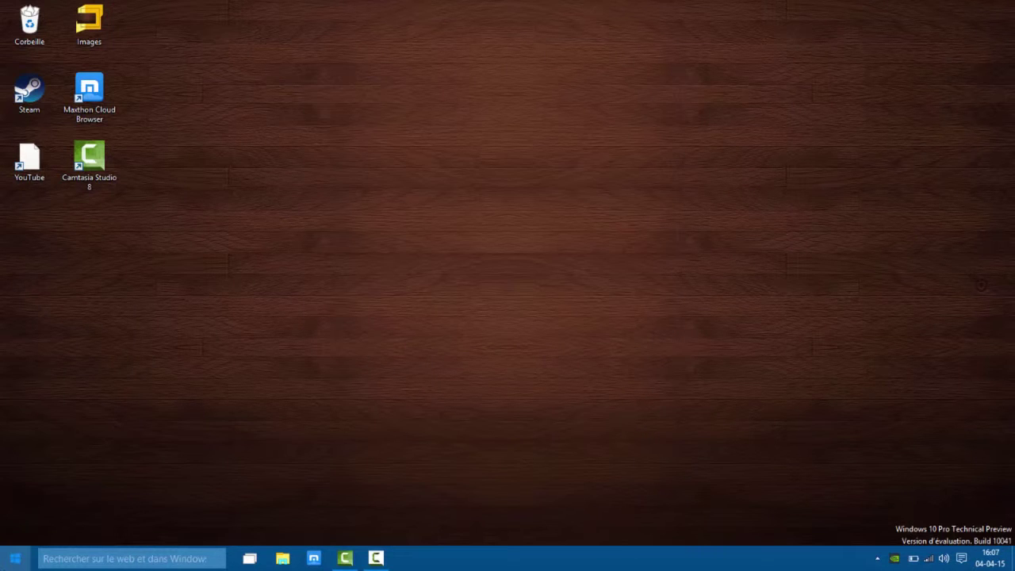
Expand the Start menu to full screen, restore it to its compact size, and close it
click(6, 563)
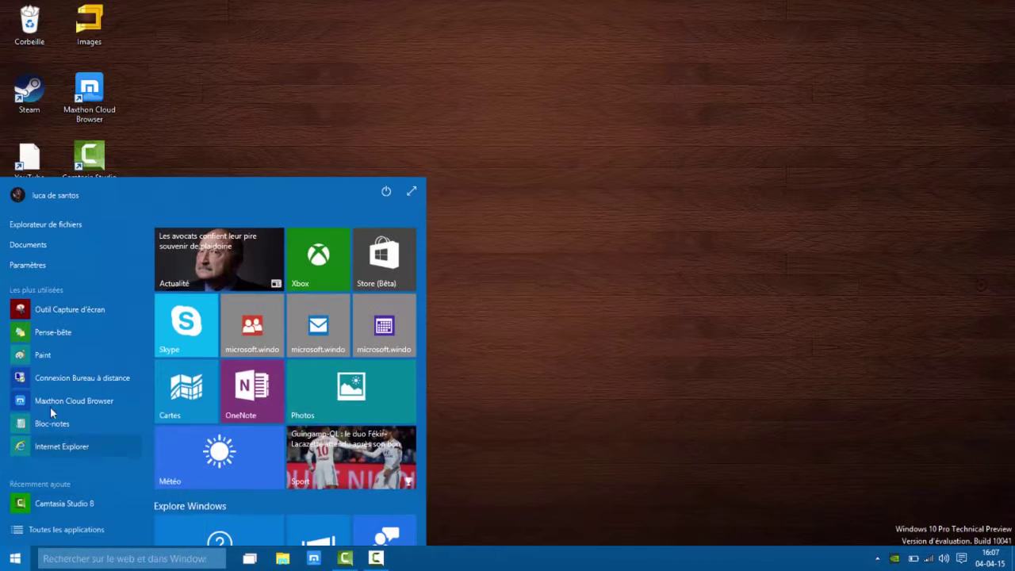
click(413, 190)
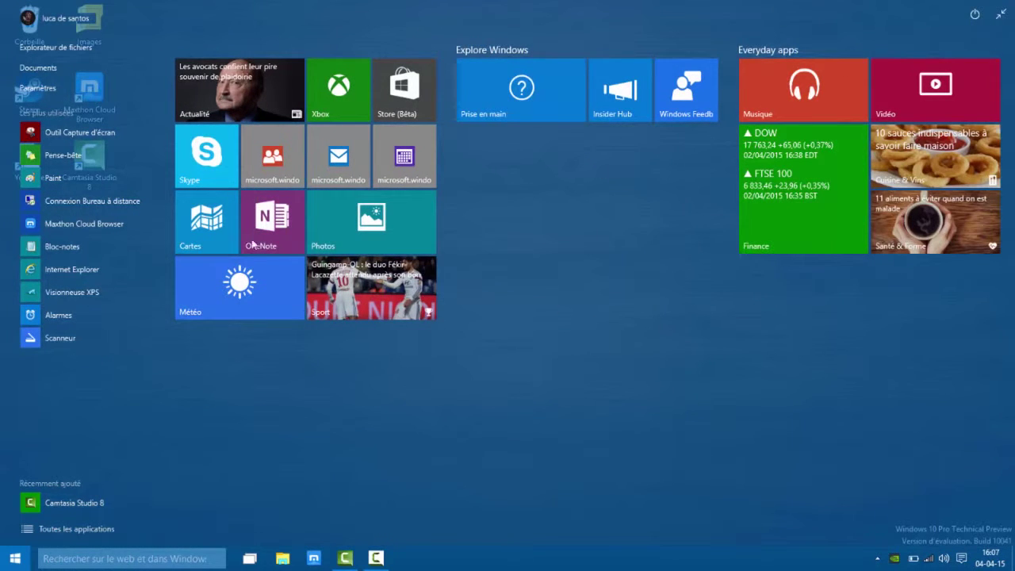
click(1001, 15)
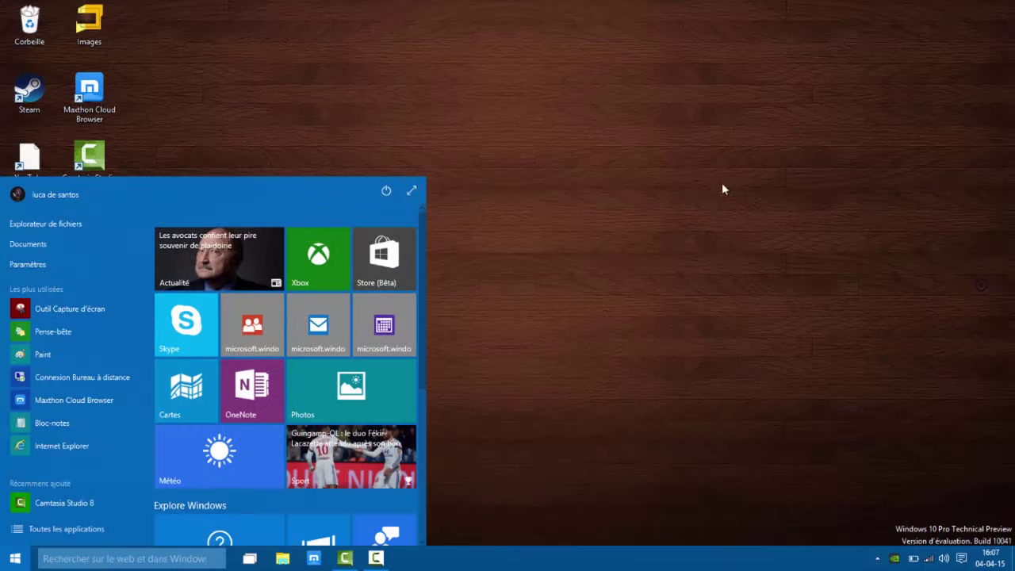
click(715, 243)
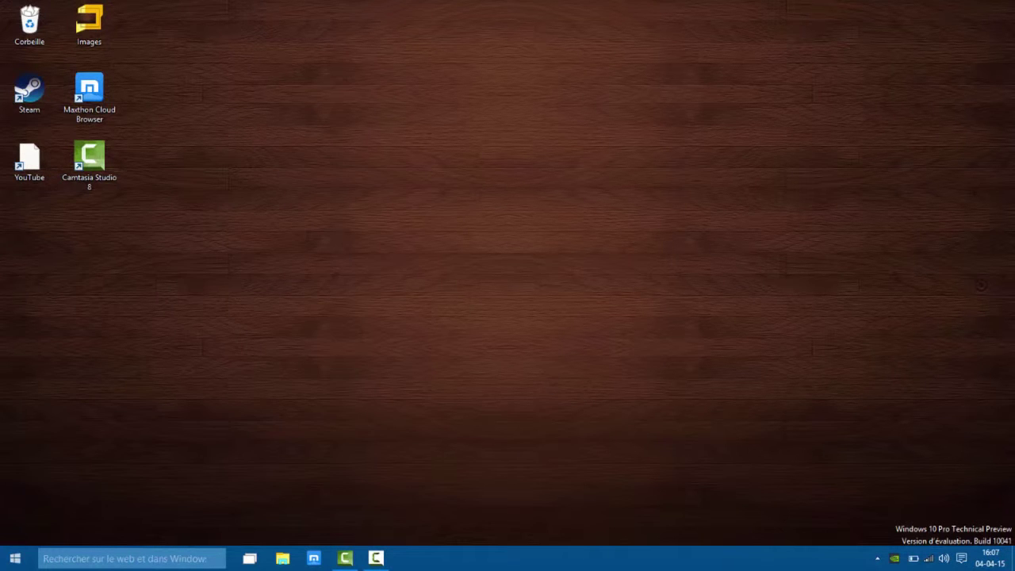
Show the Start menu's power options for sleep, shutdown and restart, and dismiss them without choosing one
click(16, 558)
click(389, 173)
click(15, 559)
click(386, 190)
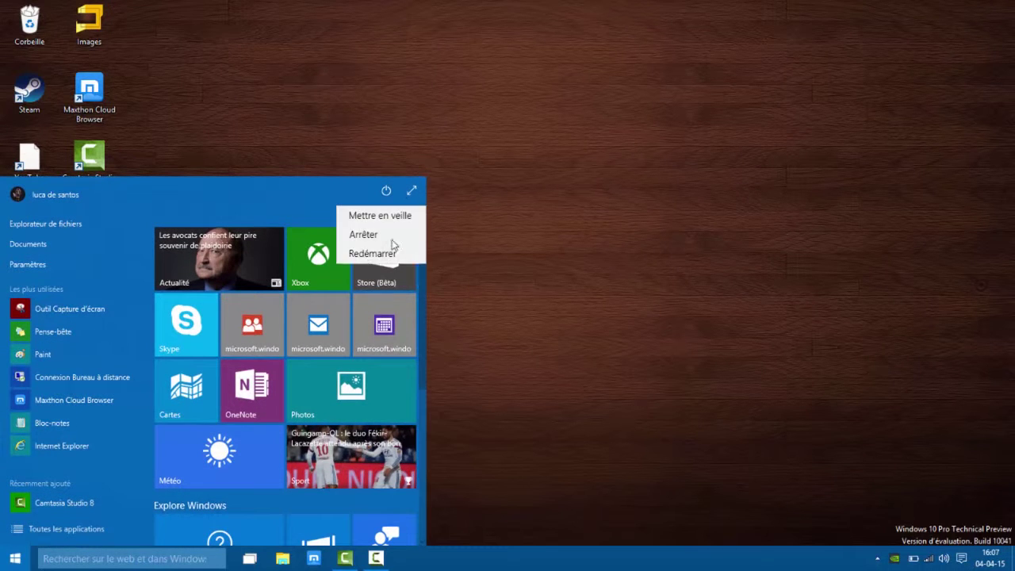
click(382, 191)
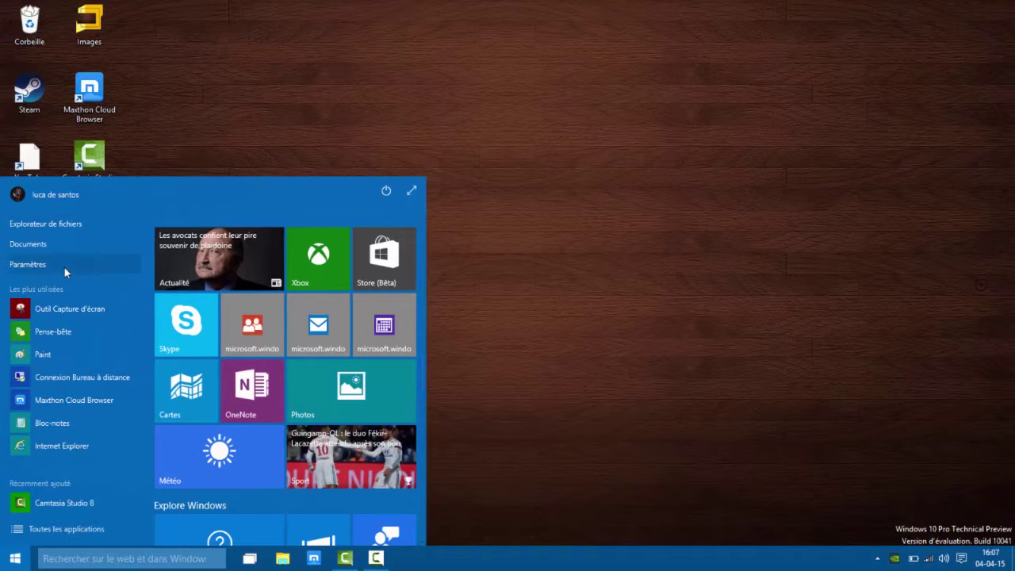
Launch Store (Bêta) from the Start menu tiles and move its window toward the middle of the desktop
scroll(308, 401, down, 5)
scroll(333, 492, up, 5)
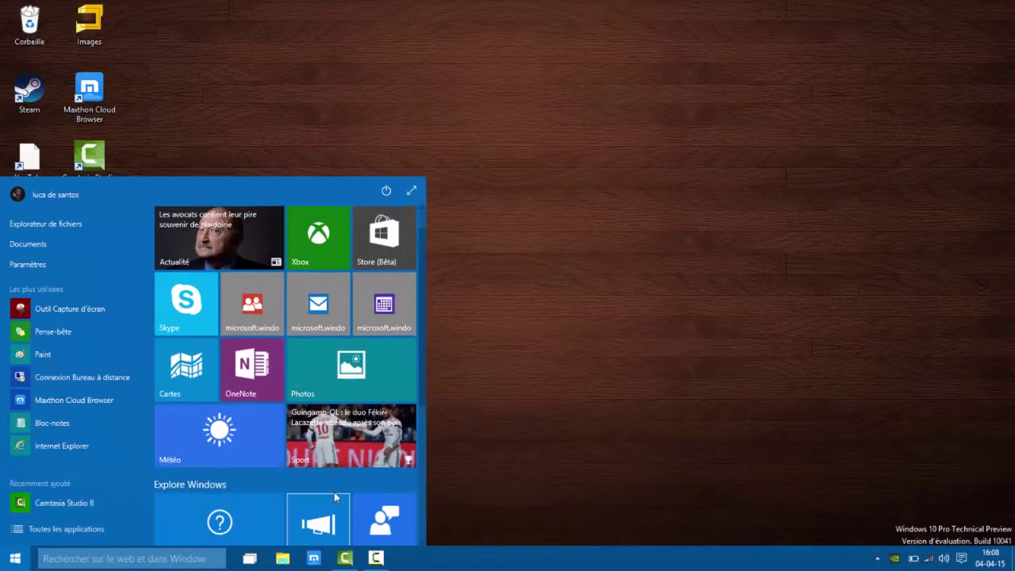
click(384, 262)
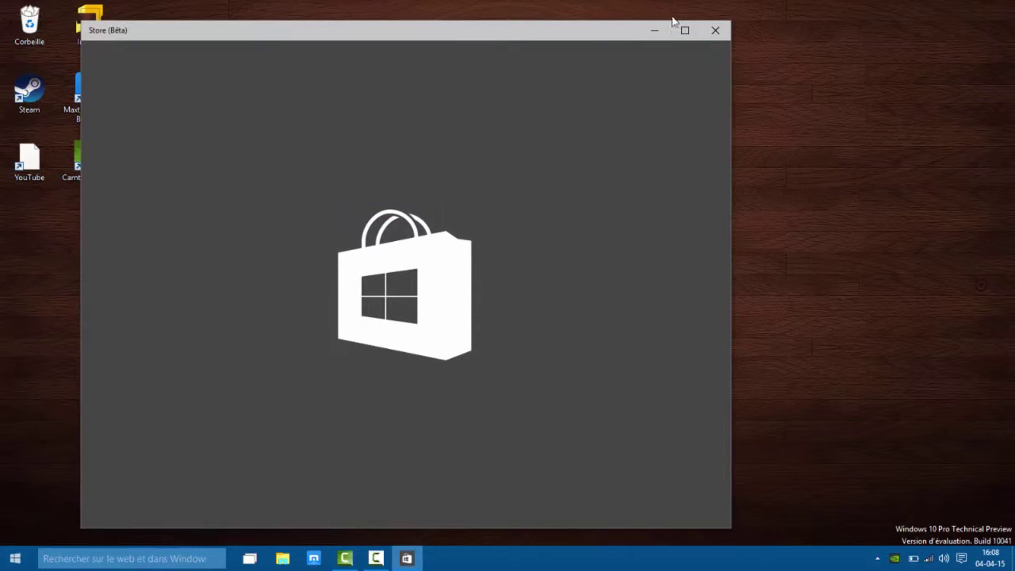
drag(635, 32, 730, 32)
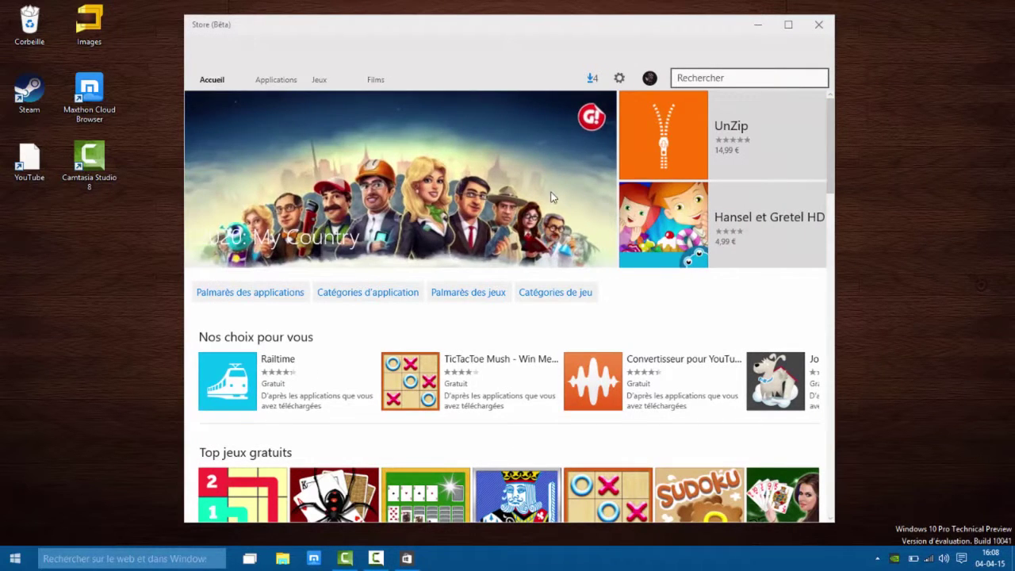
Browse the Store's home page through its free, paid, new and themed app and game sections
scroll(524, 426, down, 4)
scroll(524, 426, down, 3)
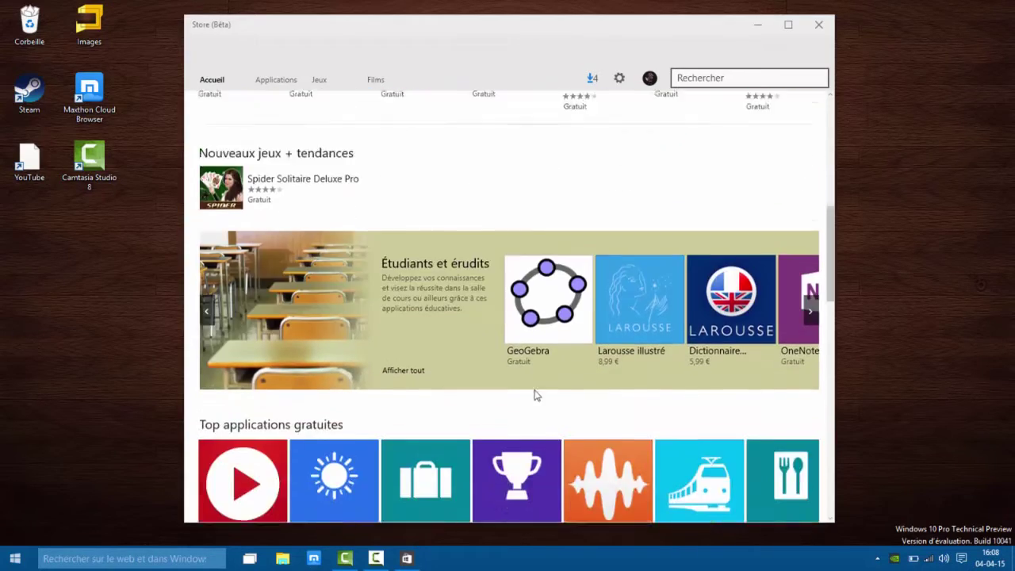
scroll(537, 394, up, 7)
scroll(530, 386, down, 20)
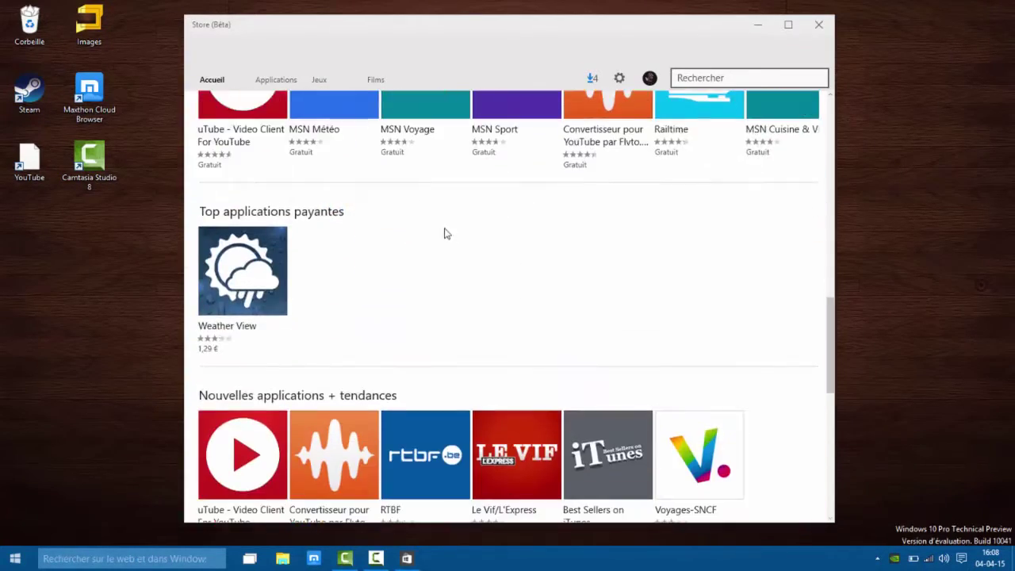
scroll(485, 250, up, 3)
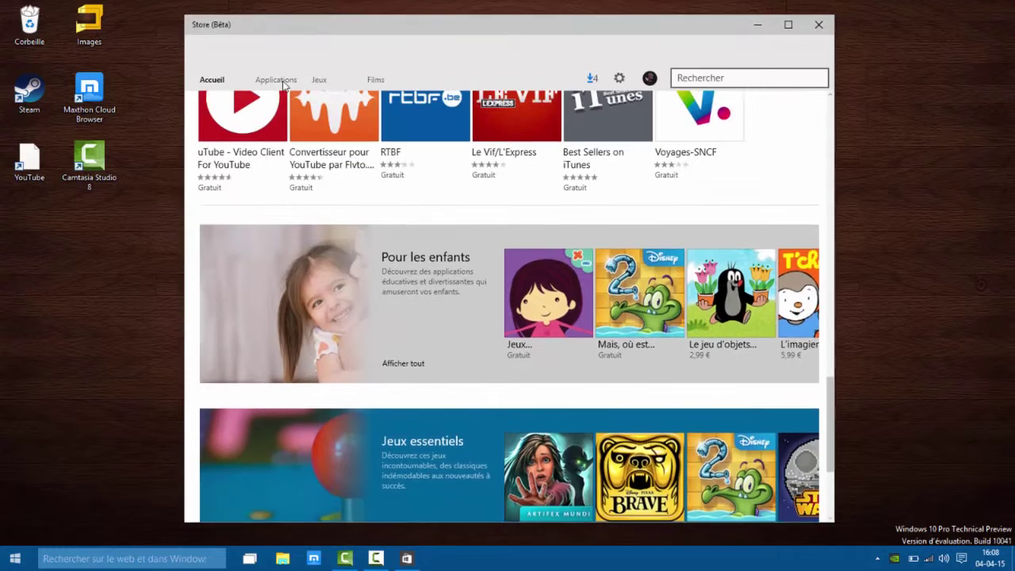
Browse the Store's Applications category and its Jeux category
click(276, 79)
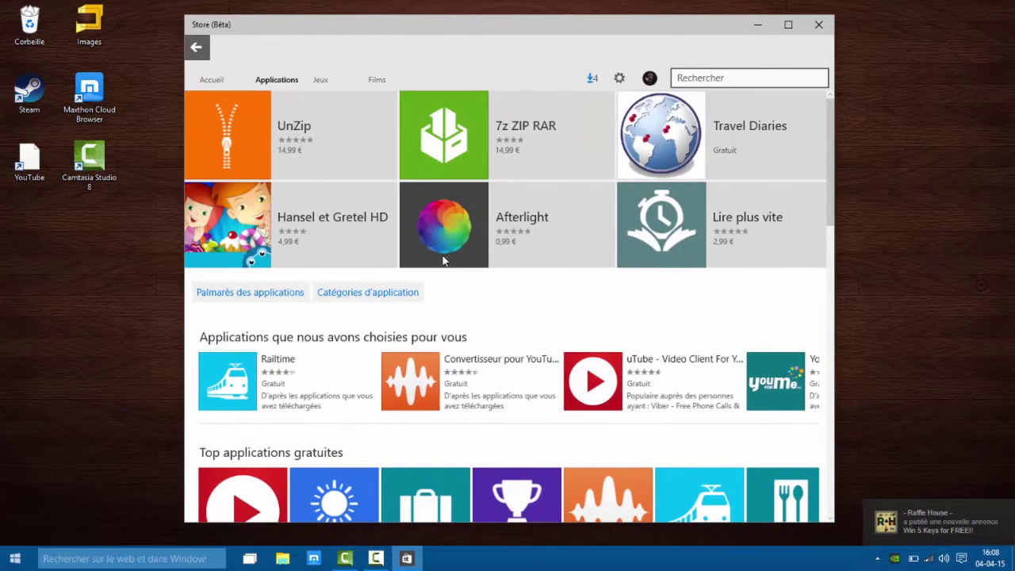
scroll(397, 361, down, 10)
scroll(397, 361, up, 4)
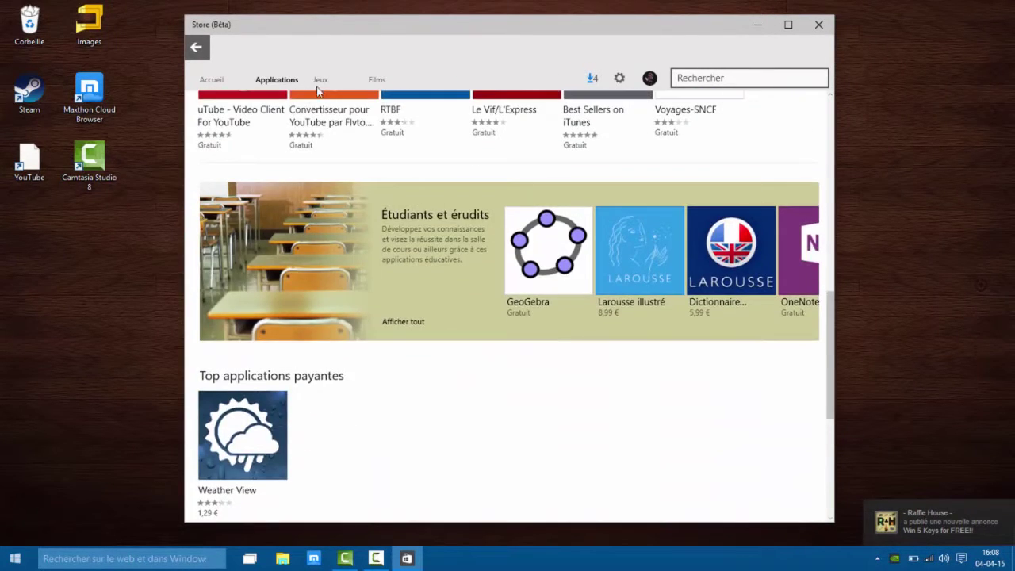
click(321, 80)
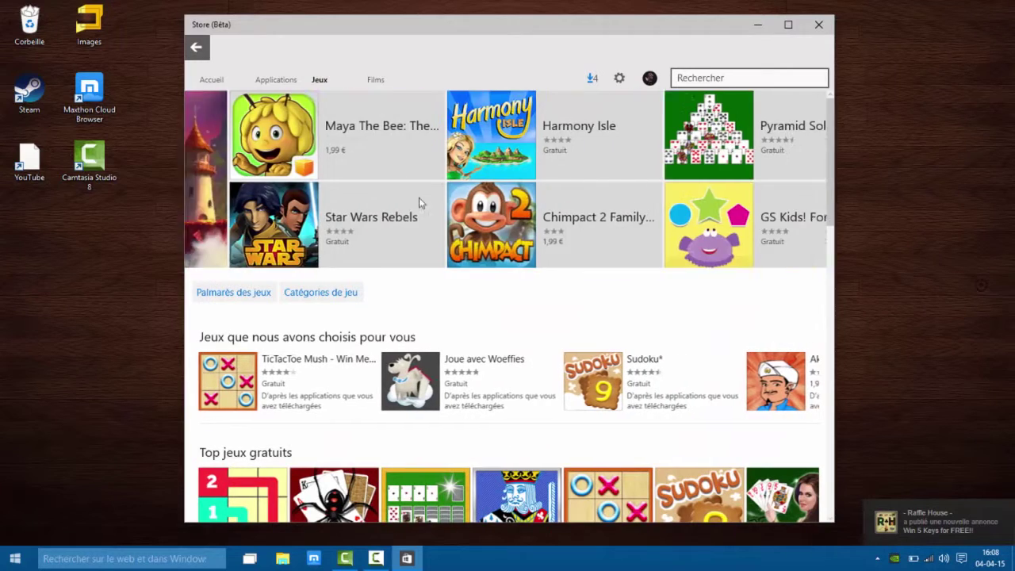
scroll(352, 224, down, 1)
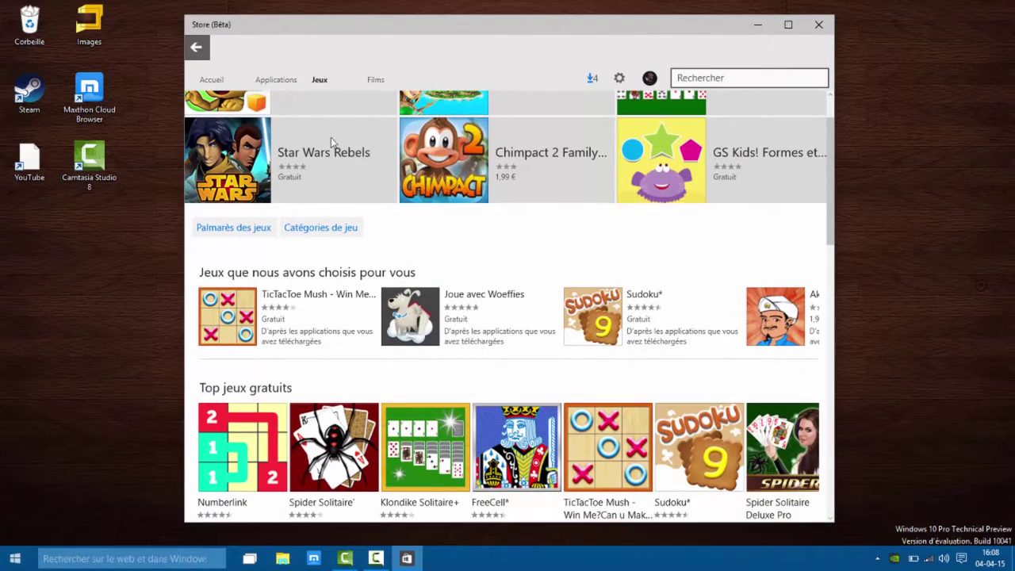
Return to the Store's Applications category, look over the new and trending apps, and close the Store
click(269, 80)
scroll(432, 269, down, 5)
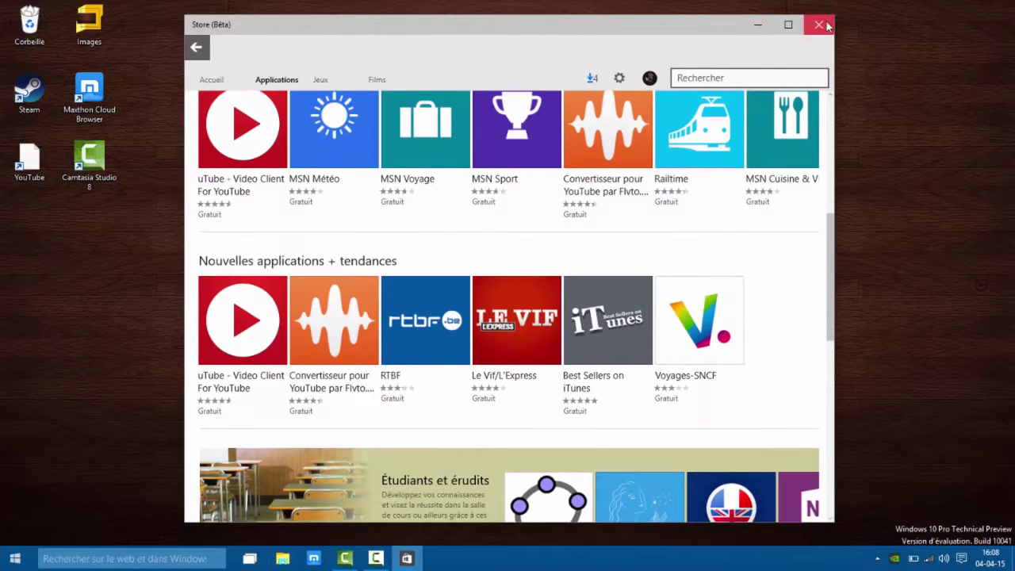
click(819, 25)
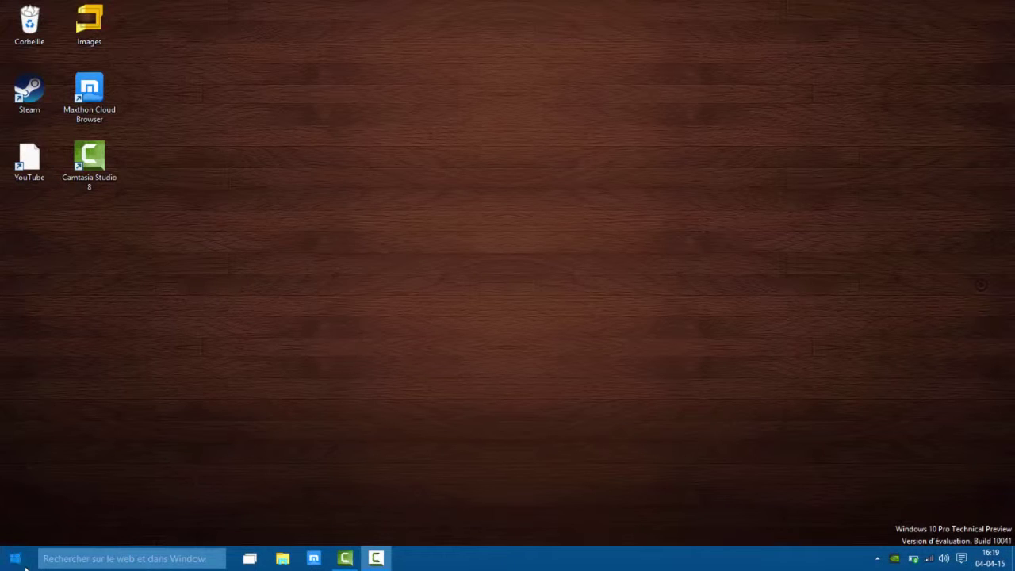
click(15, 559)
click(16, 559)
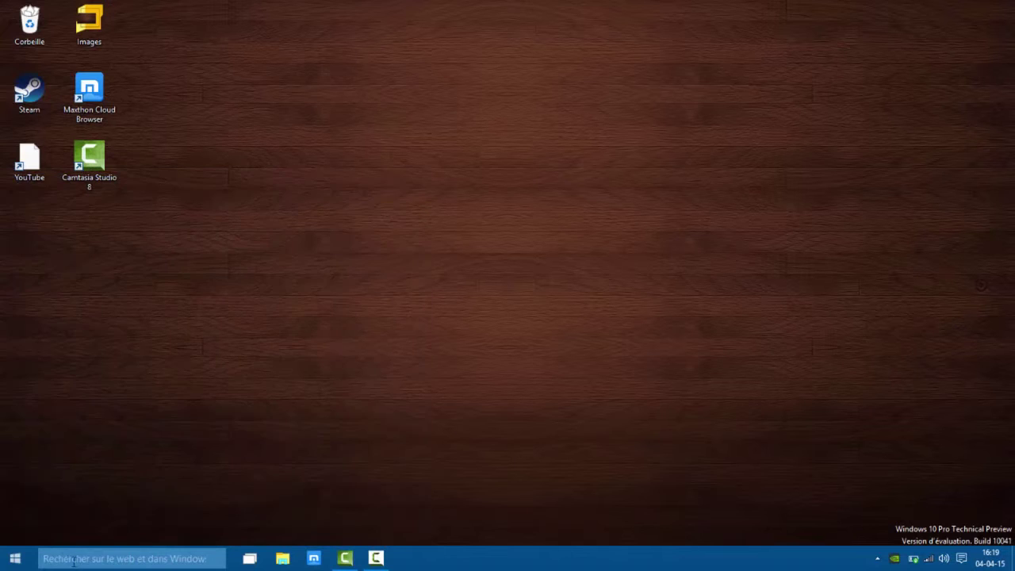
drag(67, 559, 208, 559)
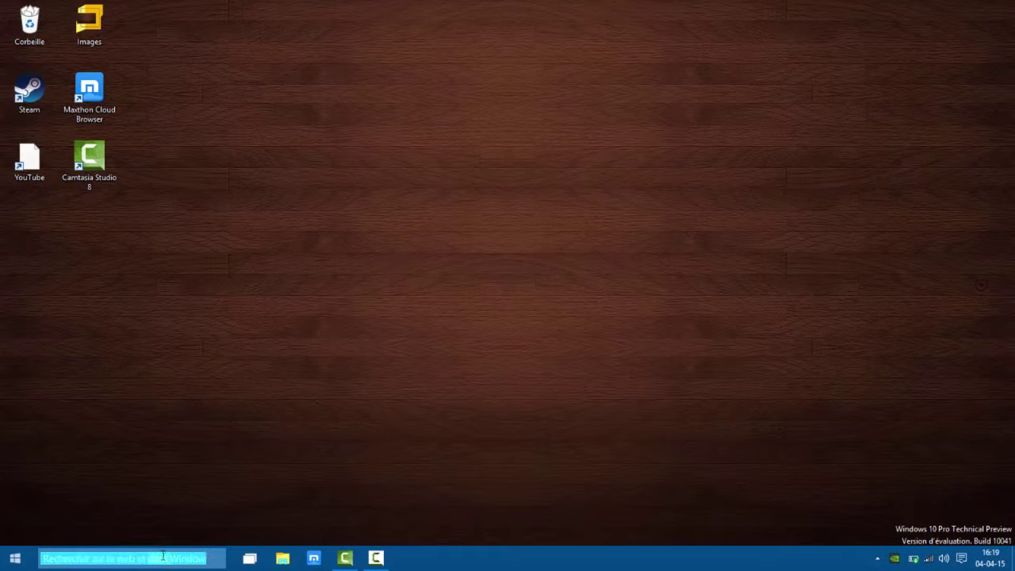
double_click(157, 559)
click(82, 560)
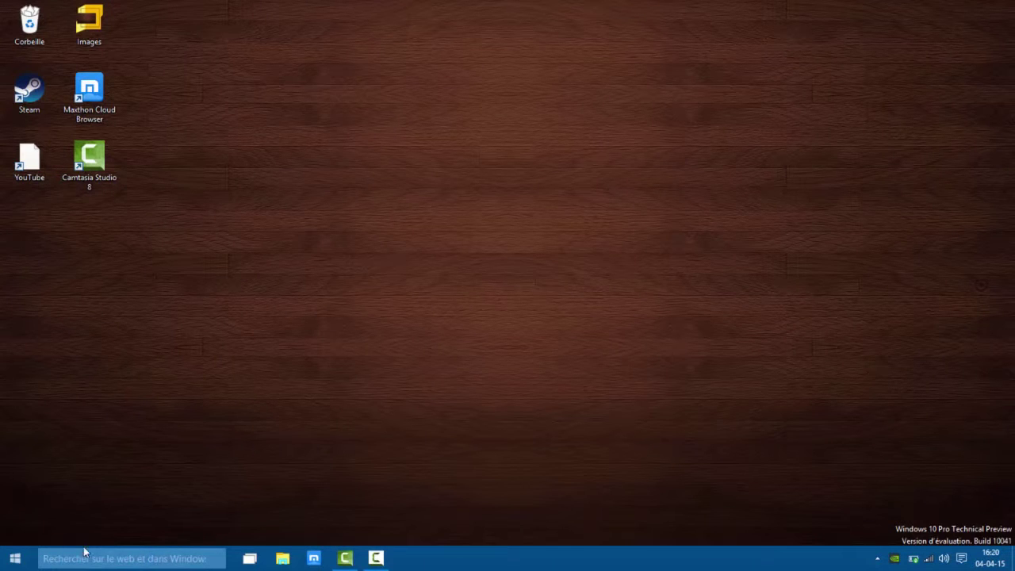
triple_click(85, 559)
click(717, 474)
triple_click(151, 550)
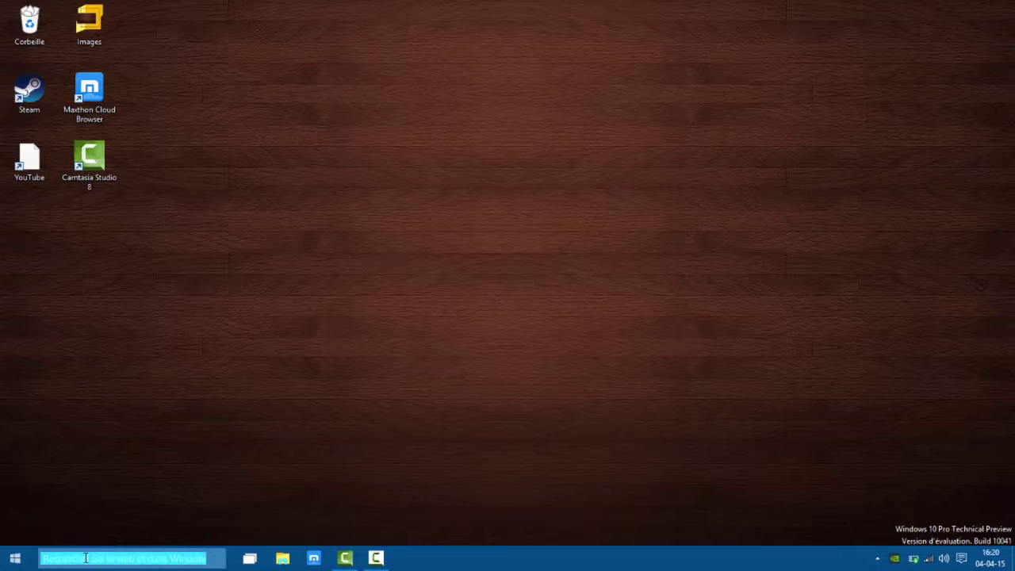
click(132, 539)
triple_click(53, 559)
click(105, 558)
triple_click(124, 561)
click(53, 559)
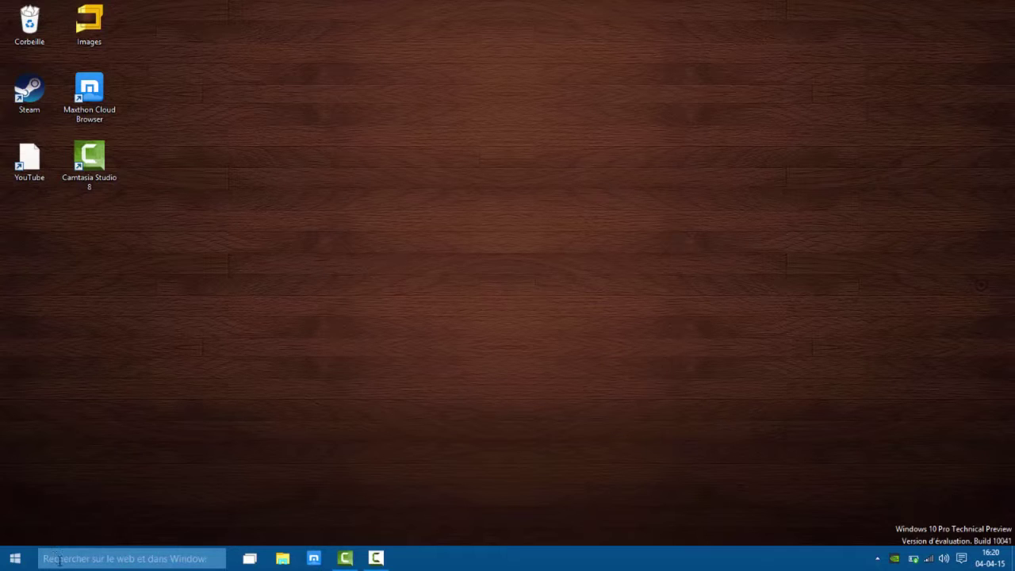
triple_click(58, 560)
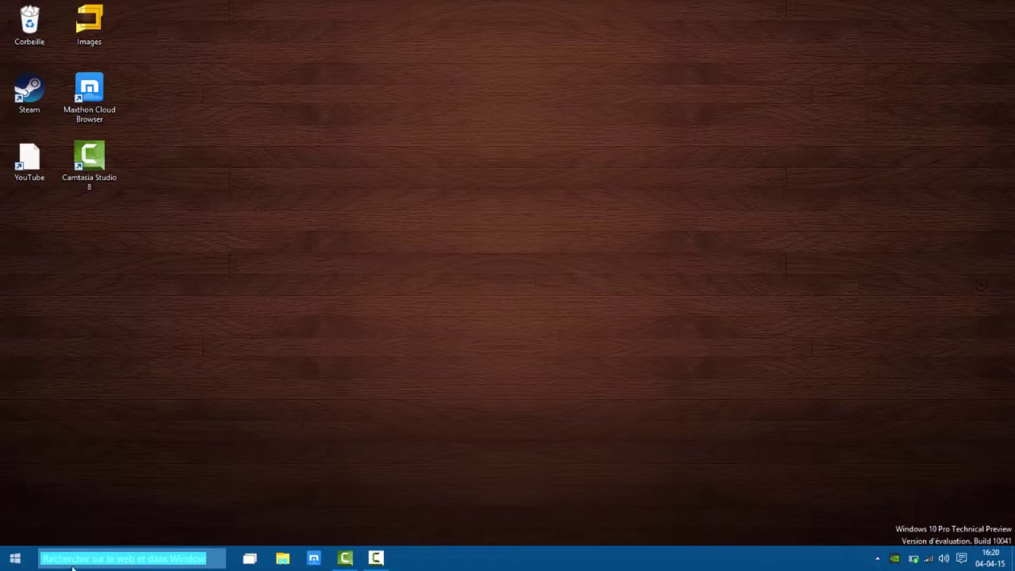
click(72, 566)
triple_click(97, 558)
click(97, 558)
triple_click(97, 559)
click(209, 524)
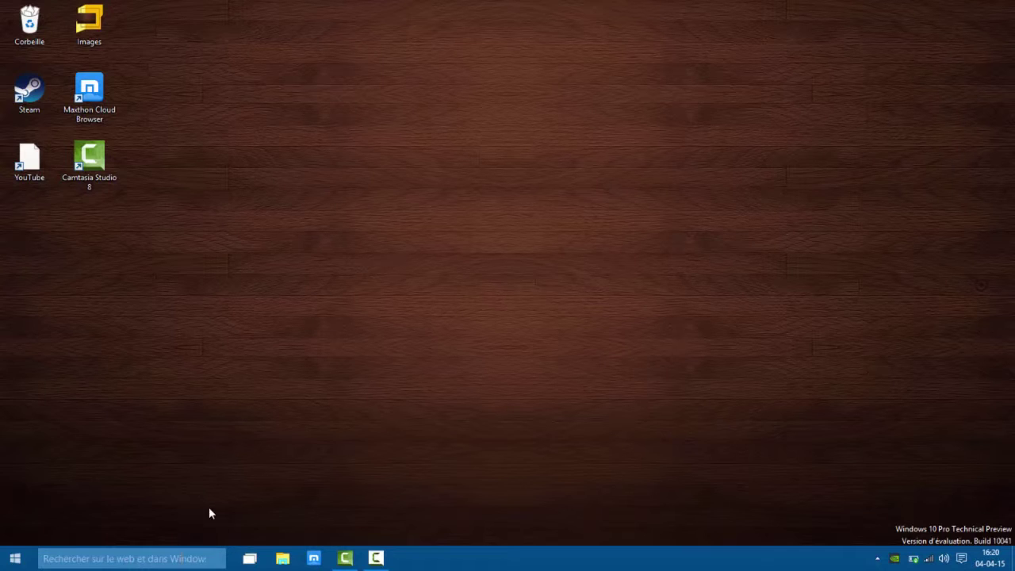
triple_click(209, 558)
click(159, 559)
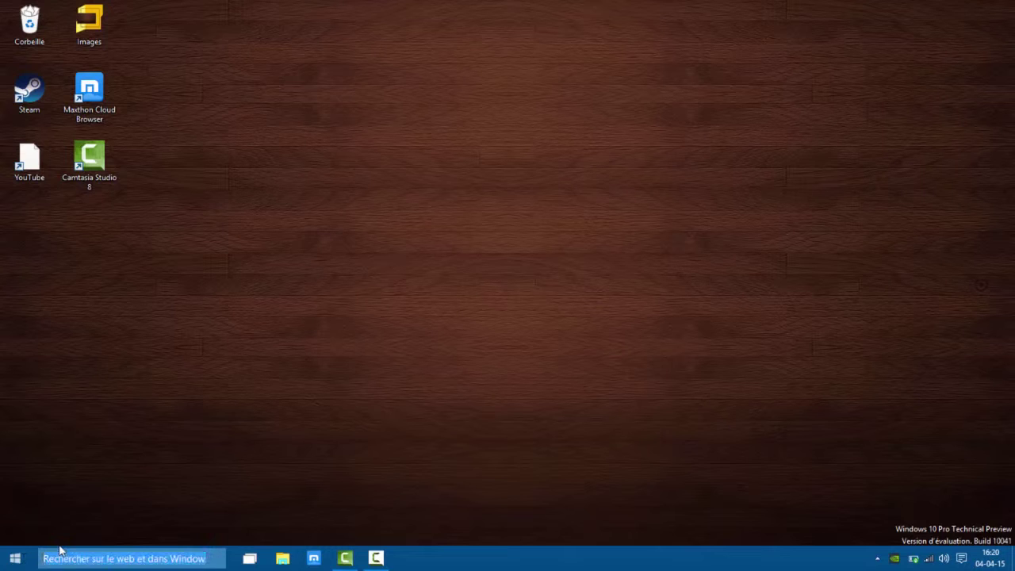
triple_click(118, 558)
triple_click(133, 554)
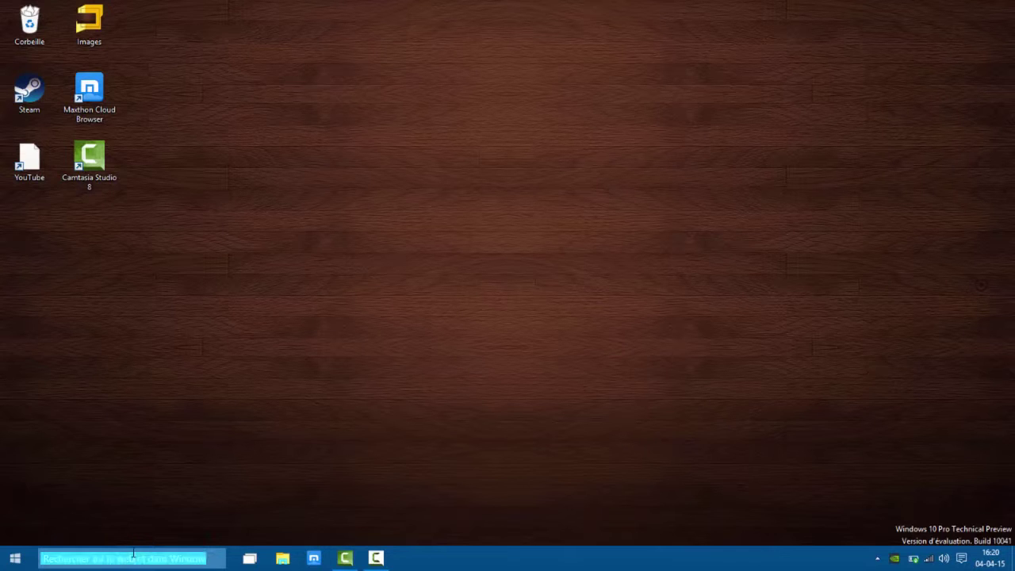
Point out the web and Windows search box by selecting its placeholder text
click(136, 560)
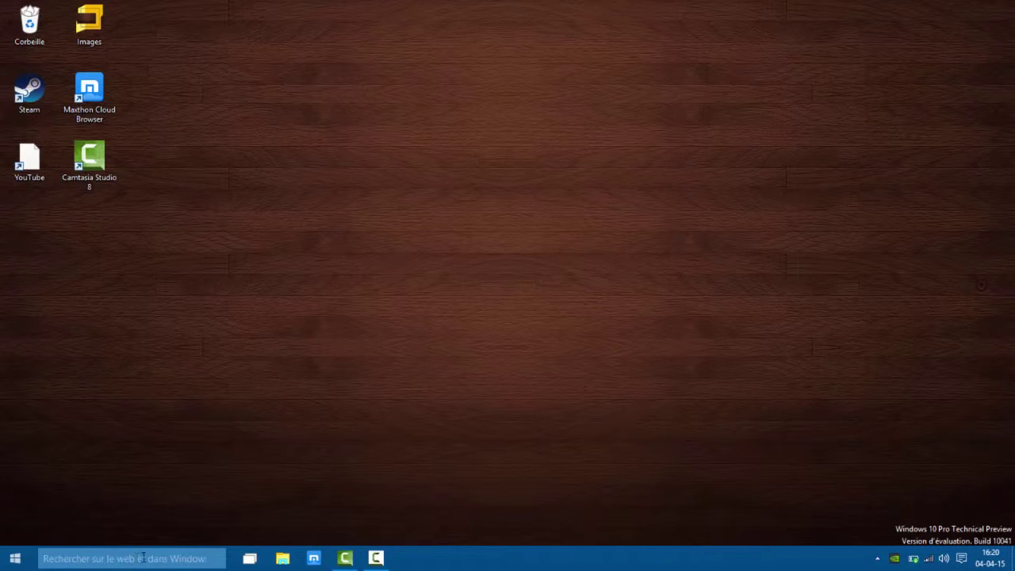
triple_click(143, 558)
triple_click(164, 558)
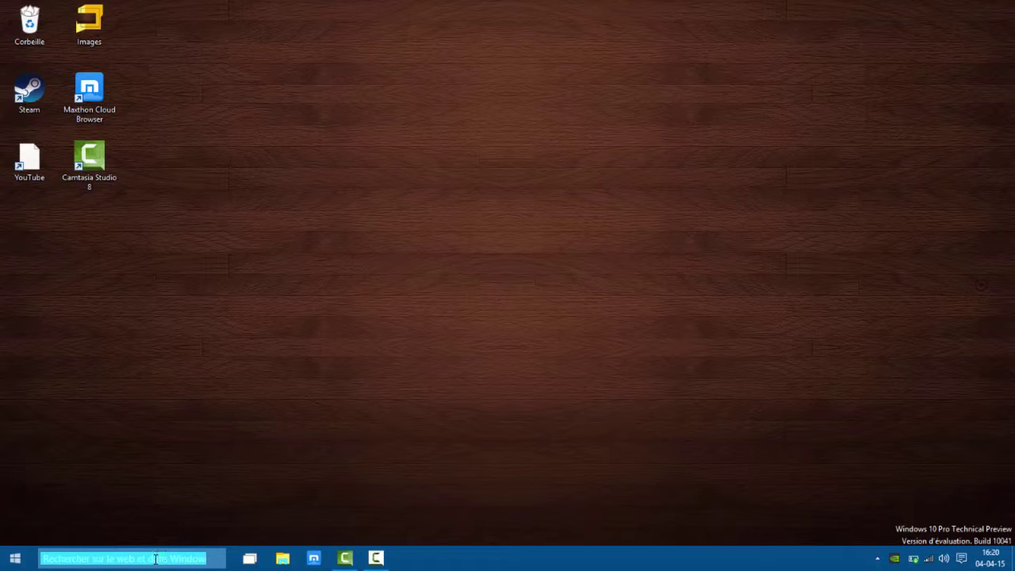
drag(156, 558, 122, 546)
click(138, 564)
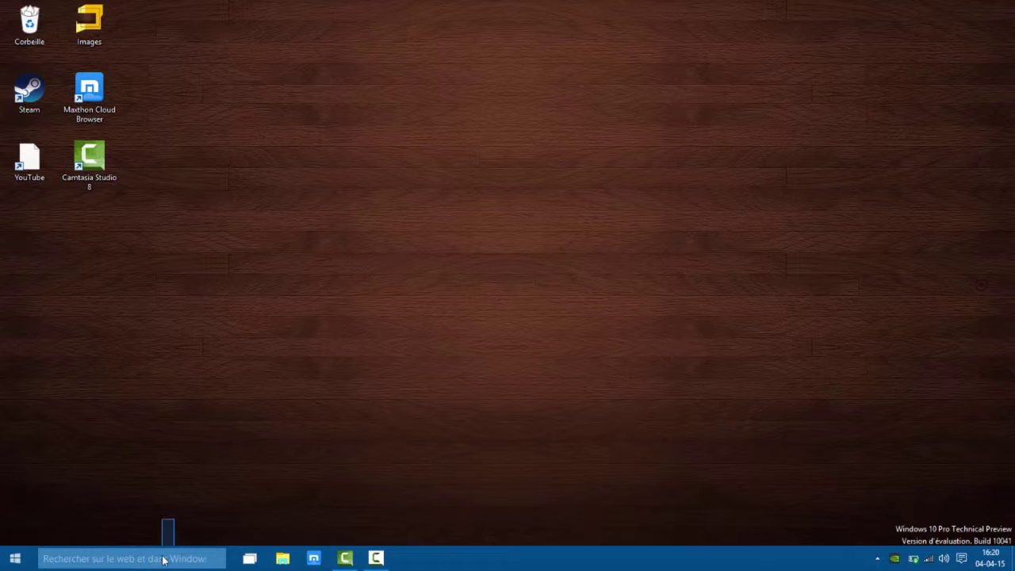
Show the open windows in Task View, bring up the Camtasia Studio window, and return to the desktop
click(250, 556)
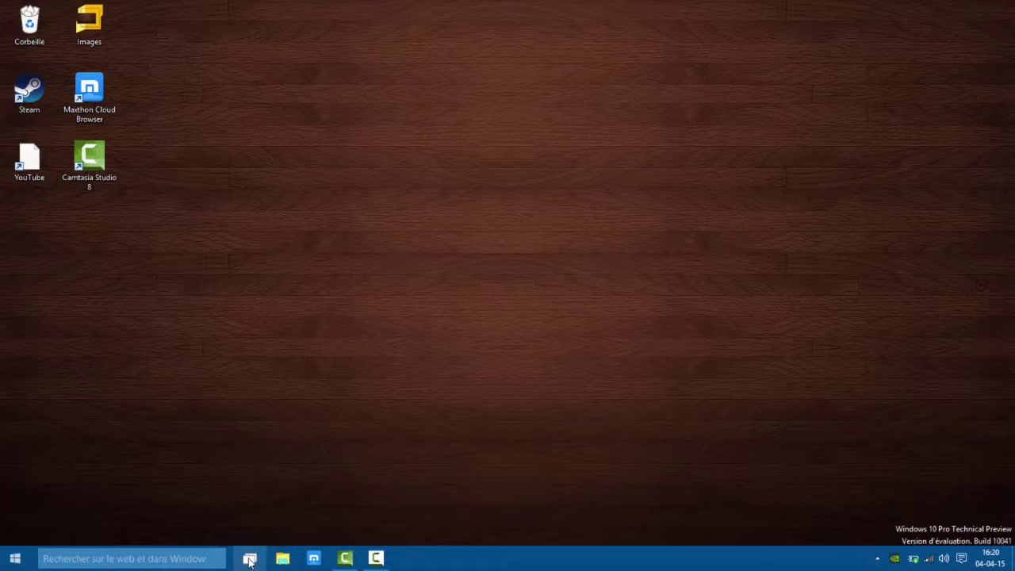
click(250, 557)
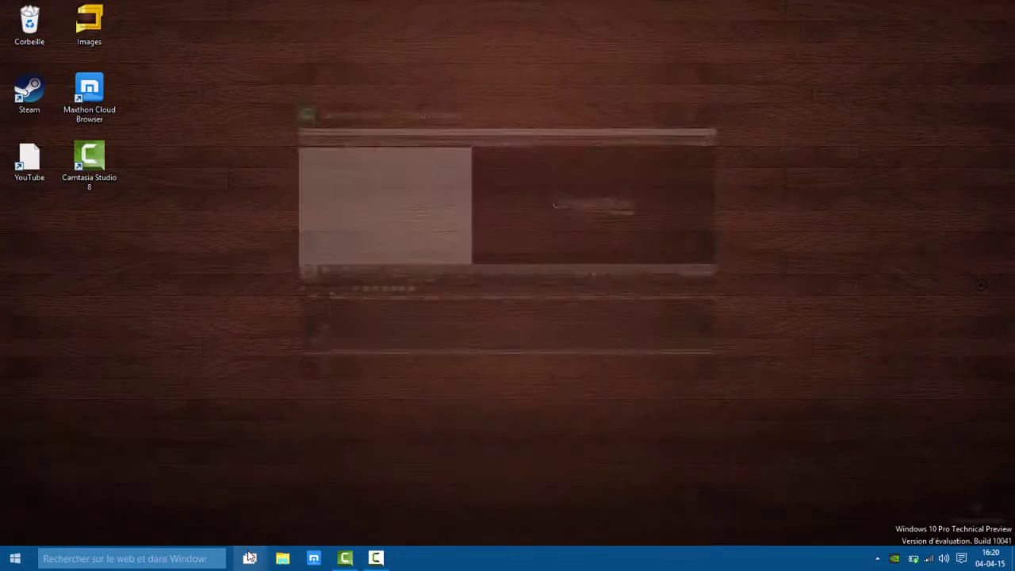
click(249, 556)
click(250, 496)
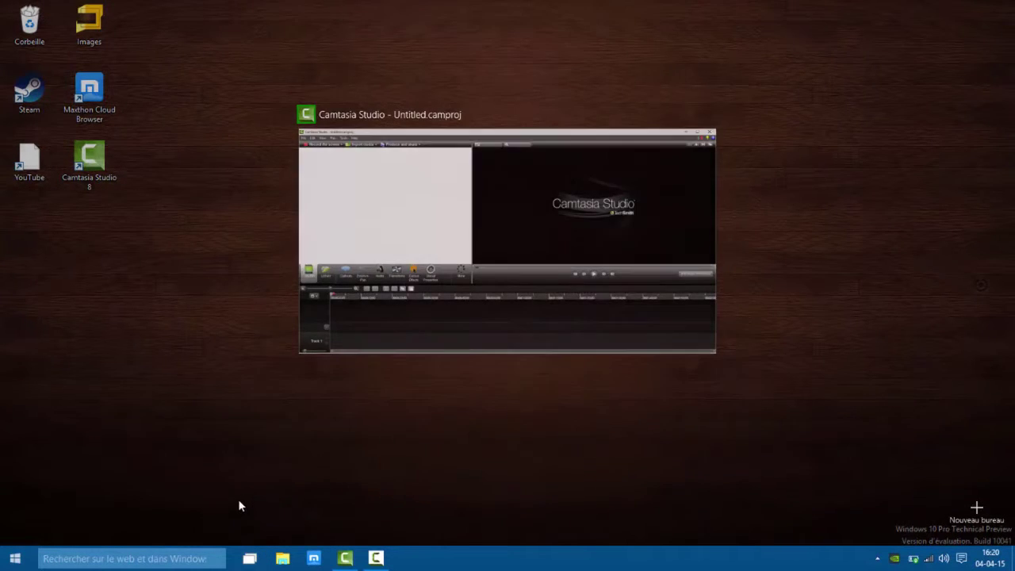
key(super+Tab)
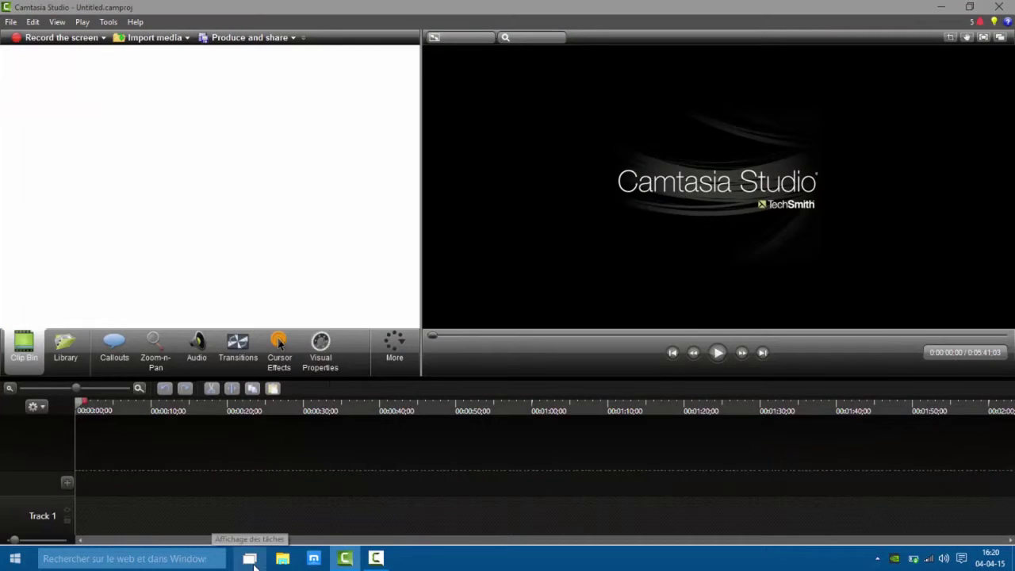
click(250, 557)
click(250, 556)
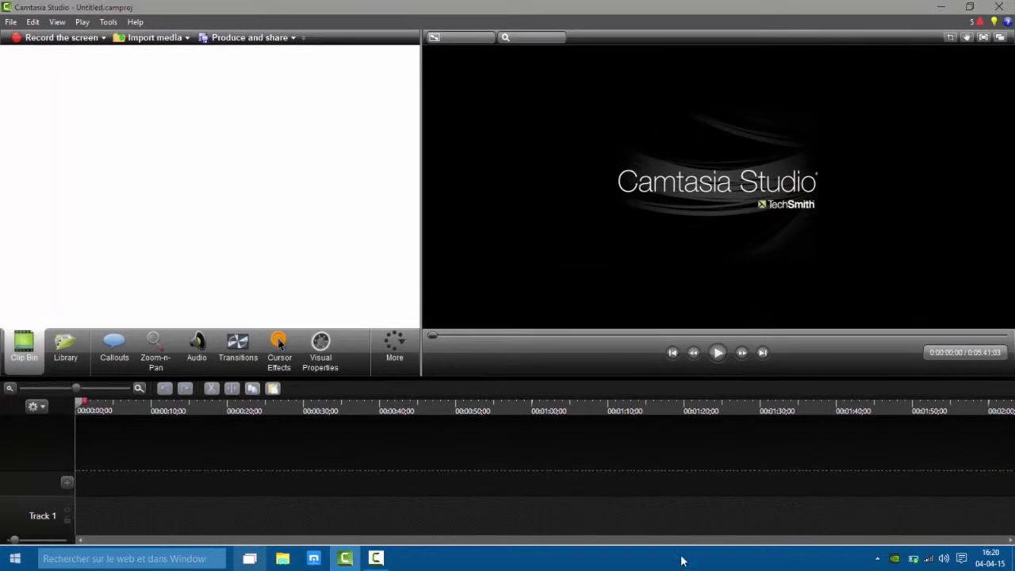
key(super+d)
Create a second virtual desktop from Task View and switch to Bureau 2
click(252, 558)
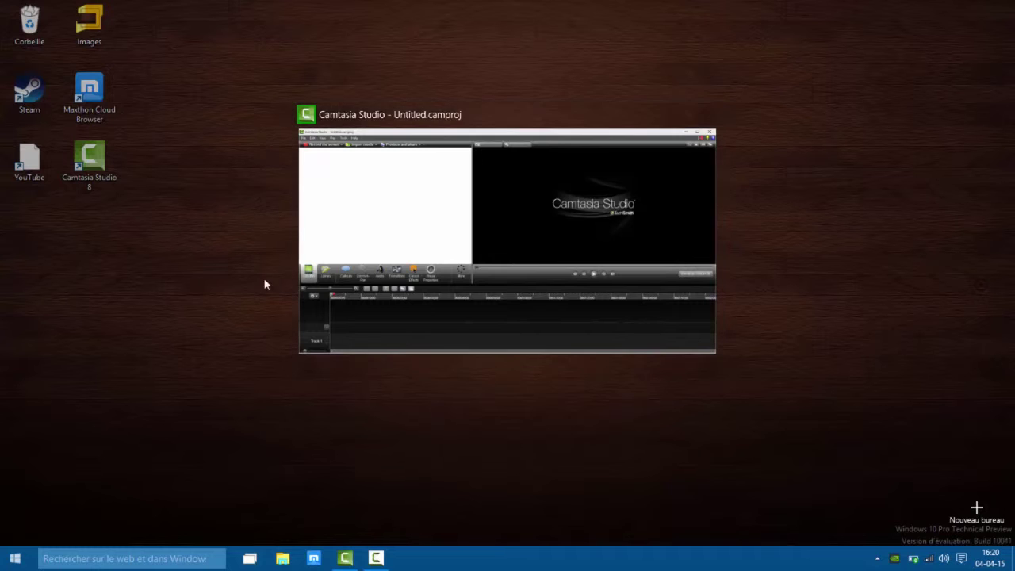
click(976, 506)
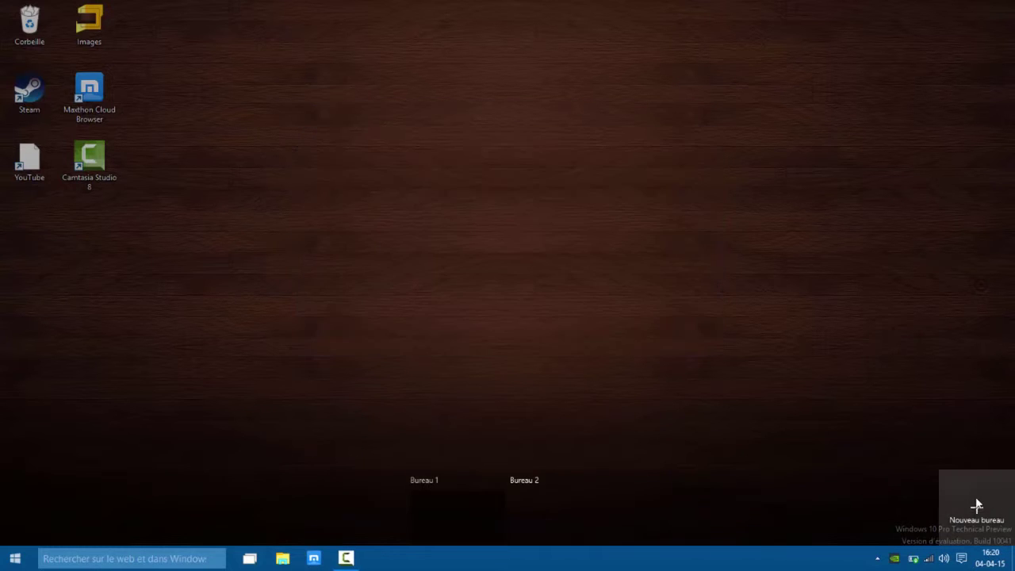
click(539, 503)
click(252, 559)
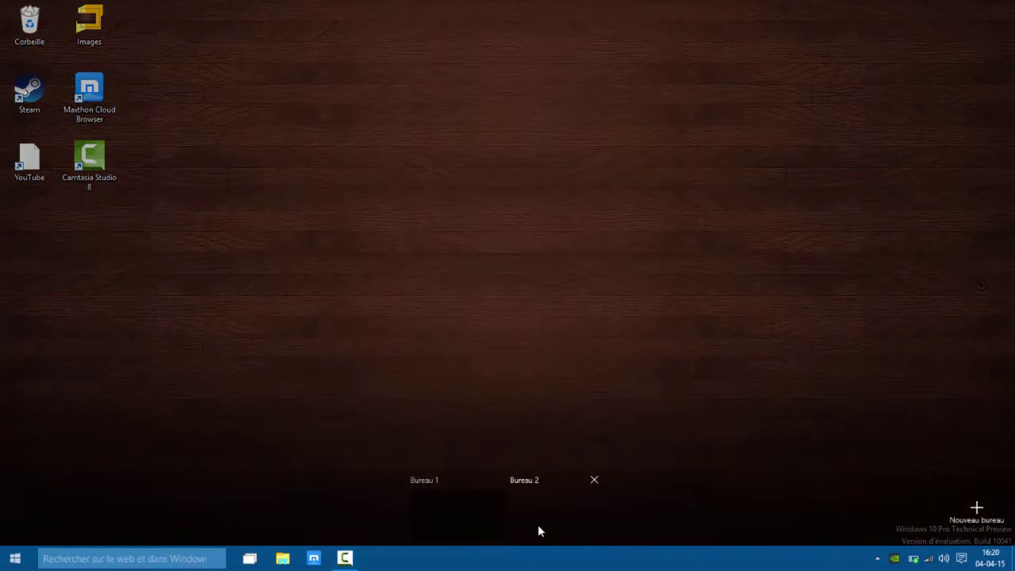
click(519, 504)
key(super+Tab)
click(562, 491)
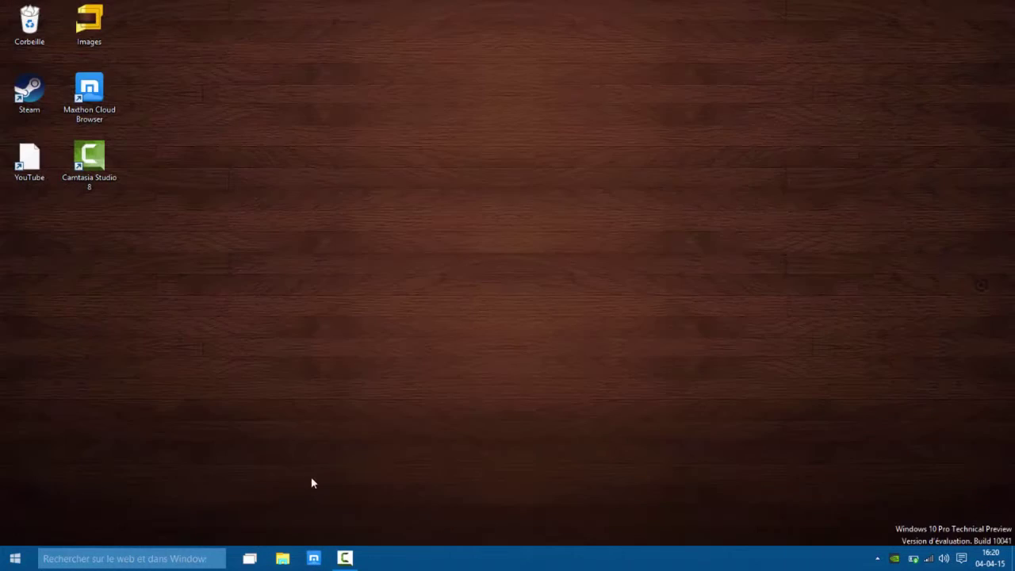
Reopen Task View and close the virtual desktop Bureau 2
click(250, 559)
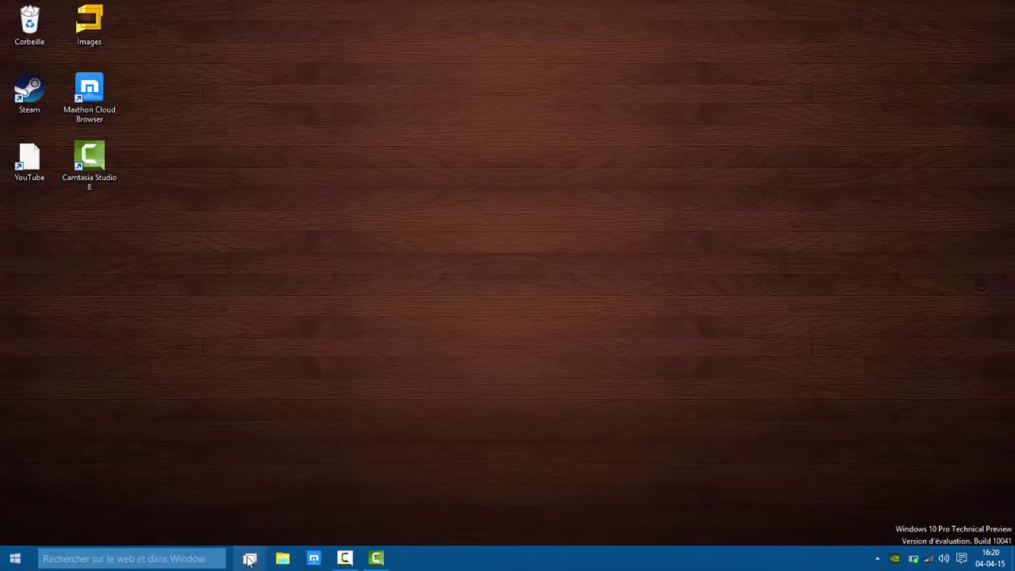
click(249, 559)
click(540, 492)
click(249, 559)
click(597, 481)
click(599, 470)
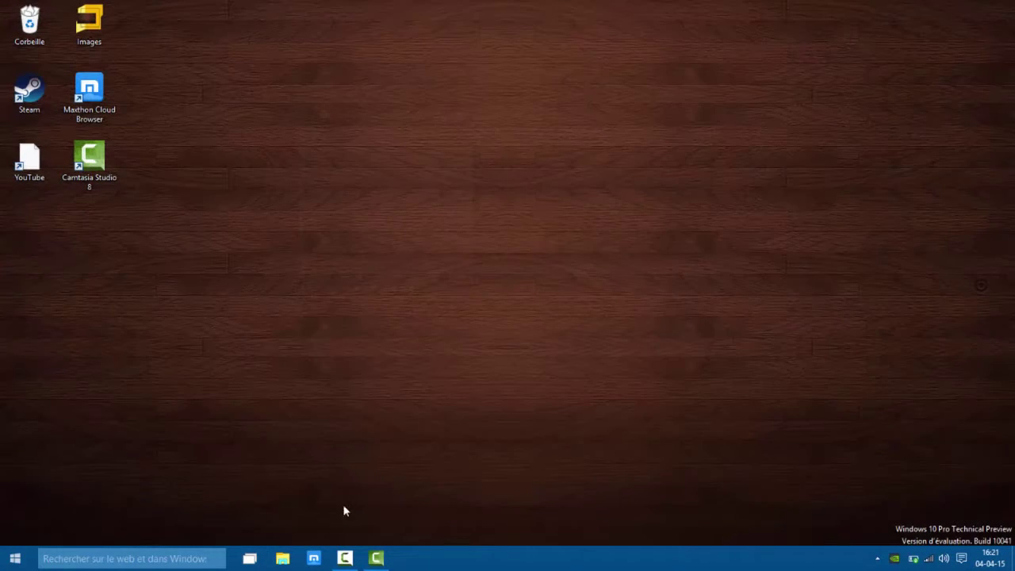
Open File Explorer and browse the Bureau, Images and OneDrive folders
click(283, 558)
drag(229, 367, 246, 318)
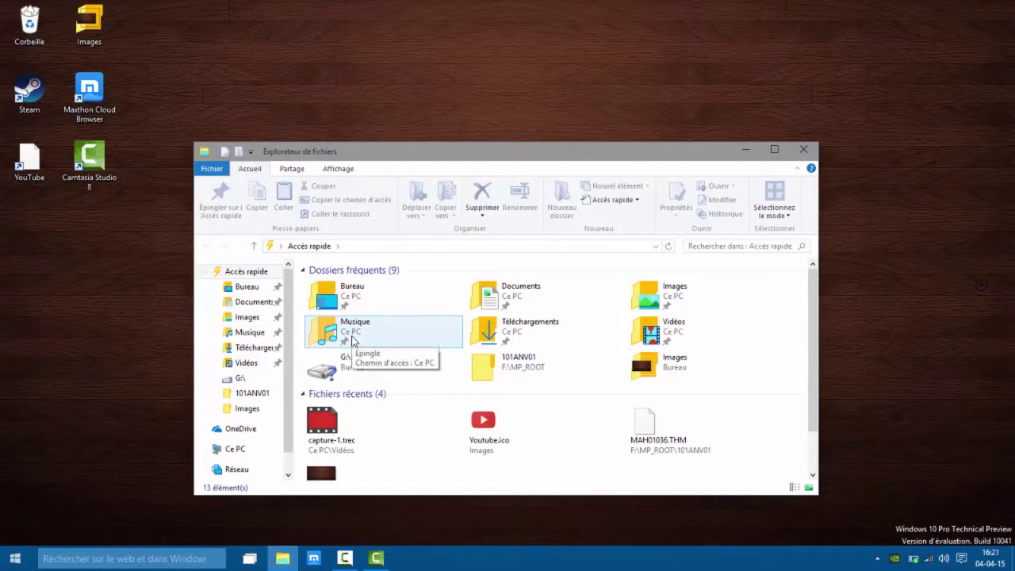
click(267, 288)
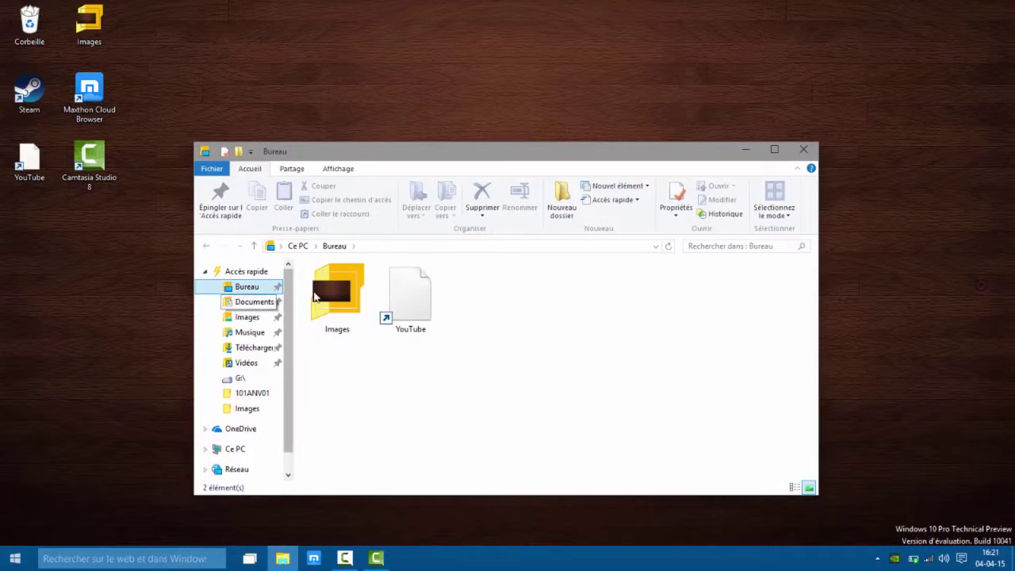
click(247, 317)
scroll(247, 325, down, 2)
click(249, 396)
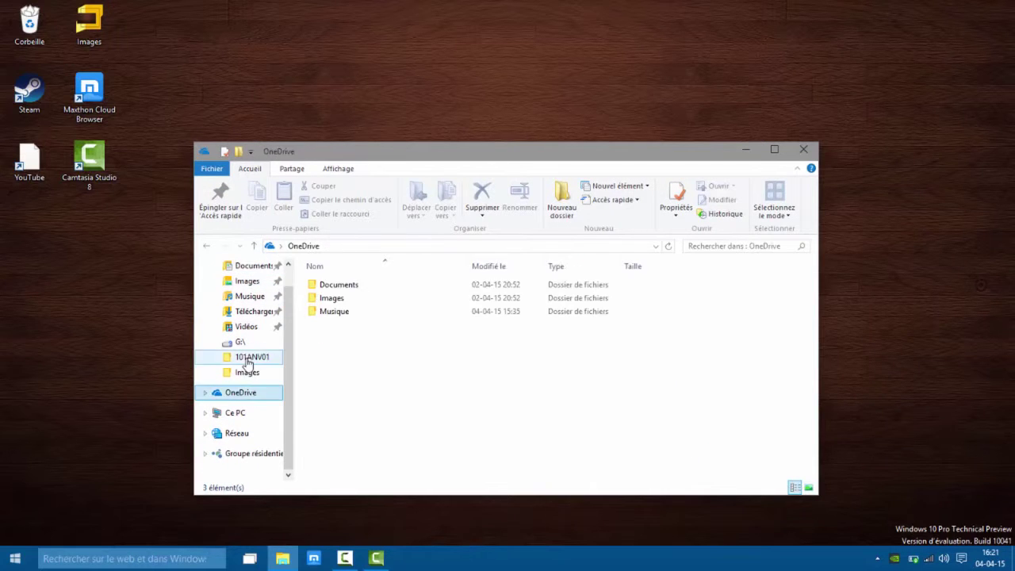
Try twice to open the 101ANV01 folder from quick access, dismissing the dialog each time
click(246, 358)
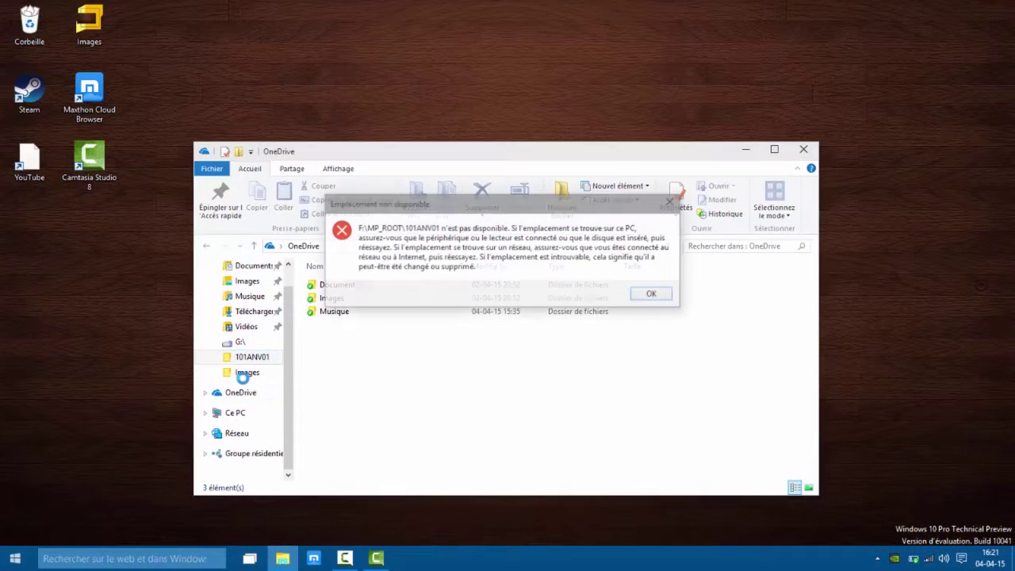
click(657, 299)
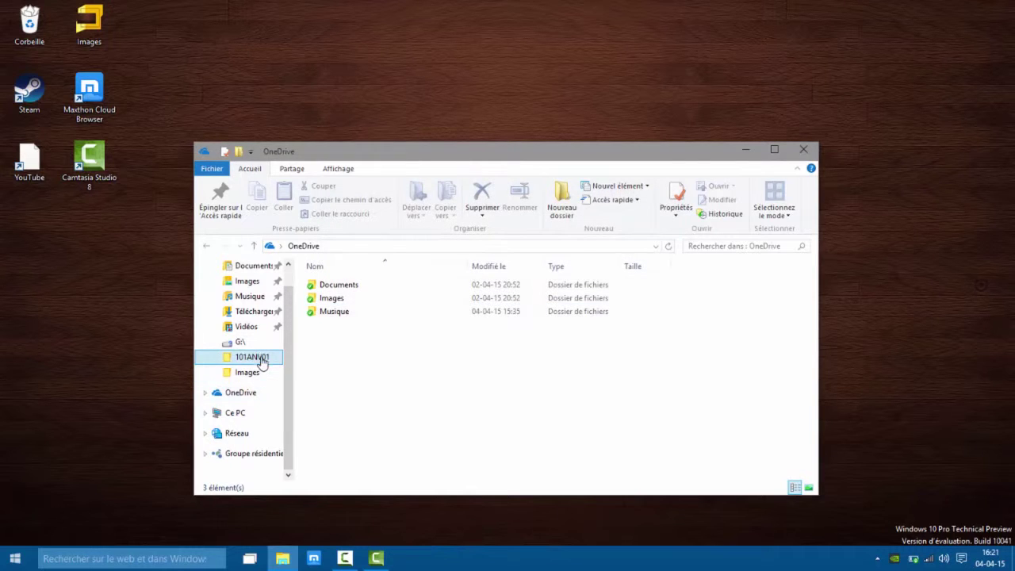
click(262, 362)
click(650, 294)
View the Musique and Bureau folders, and collapse and re-expand the Accès rapide group
scroll(245, 331, up, 1)
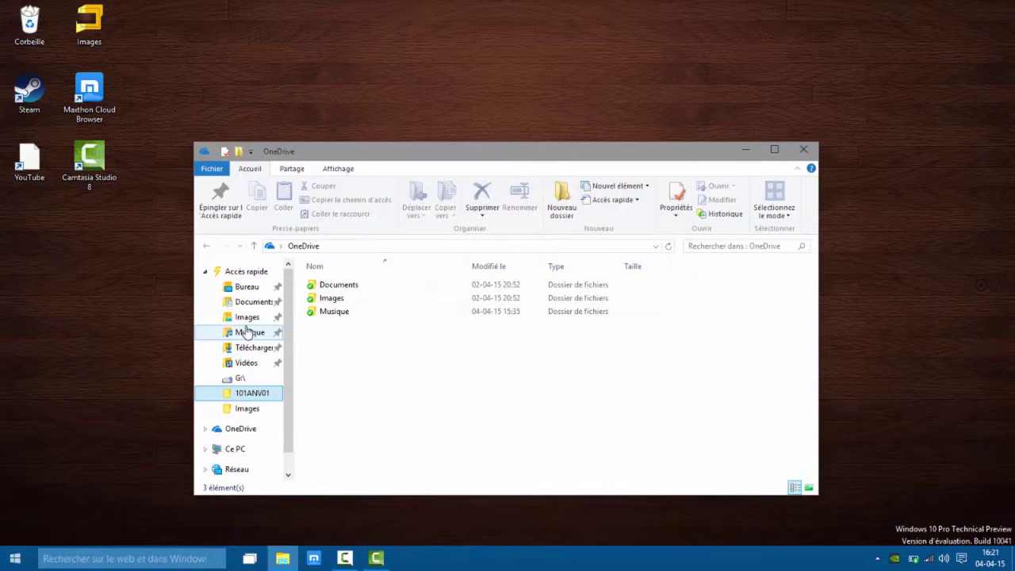
click(245, 331)
click(249, 288)
click(204, 272)
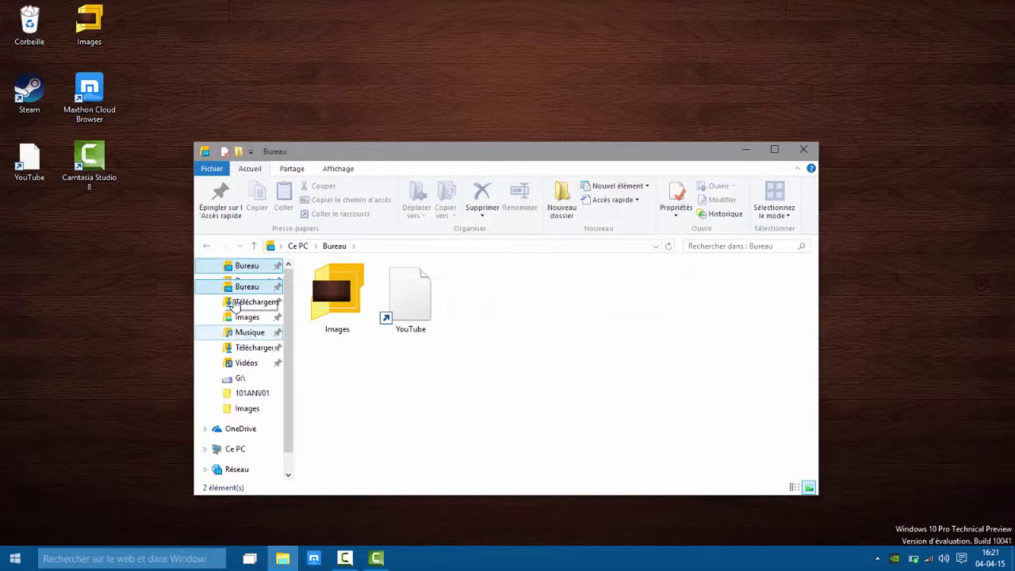
click(205, 271)
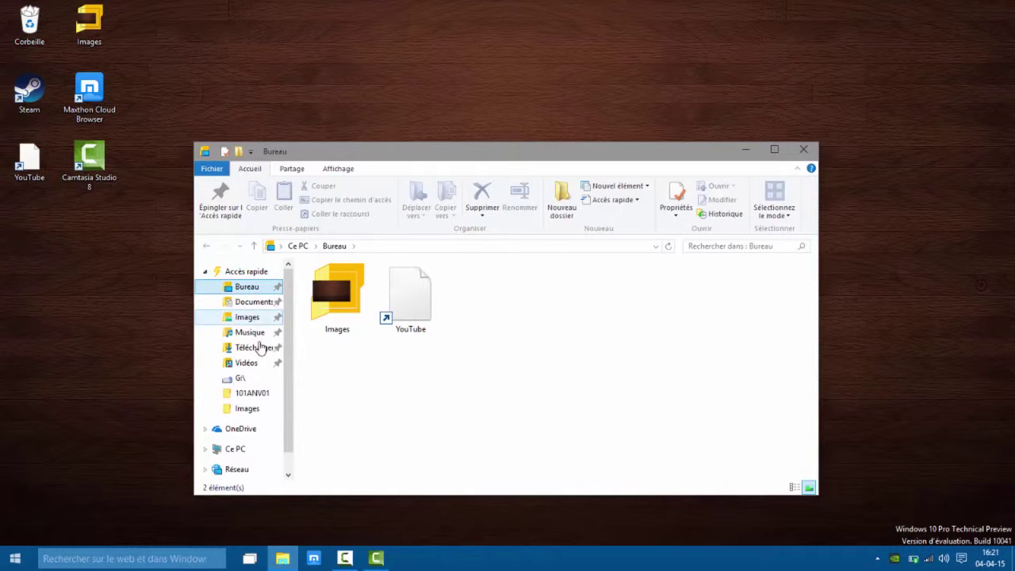
Browse Vidéos, Ce PC, Réseau and Groupe résidentiel, and close File Explorer
click(256, 363)
scroll(258, 361, down, 1)
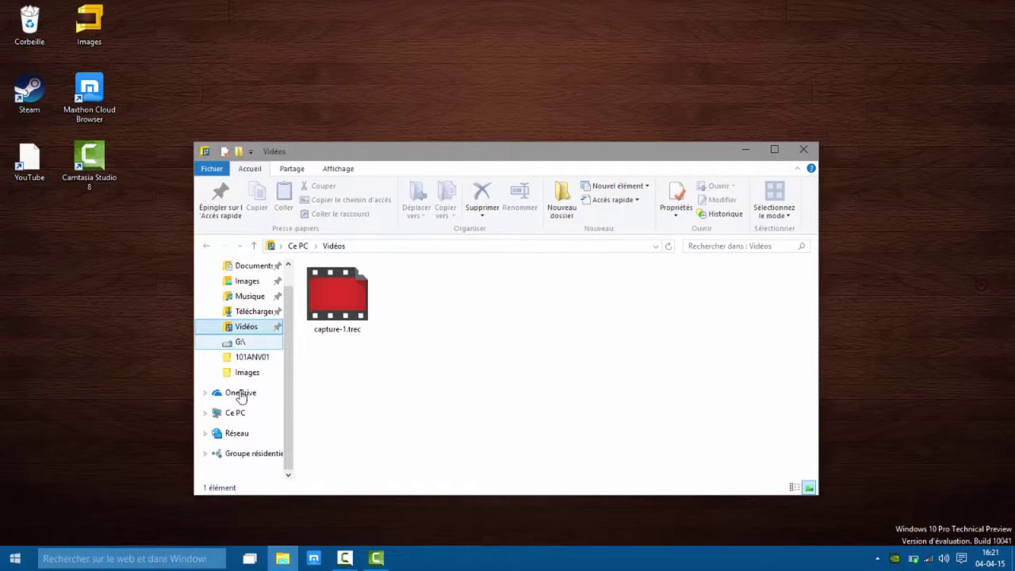
click(236, 413)
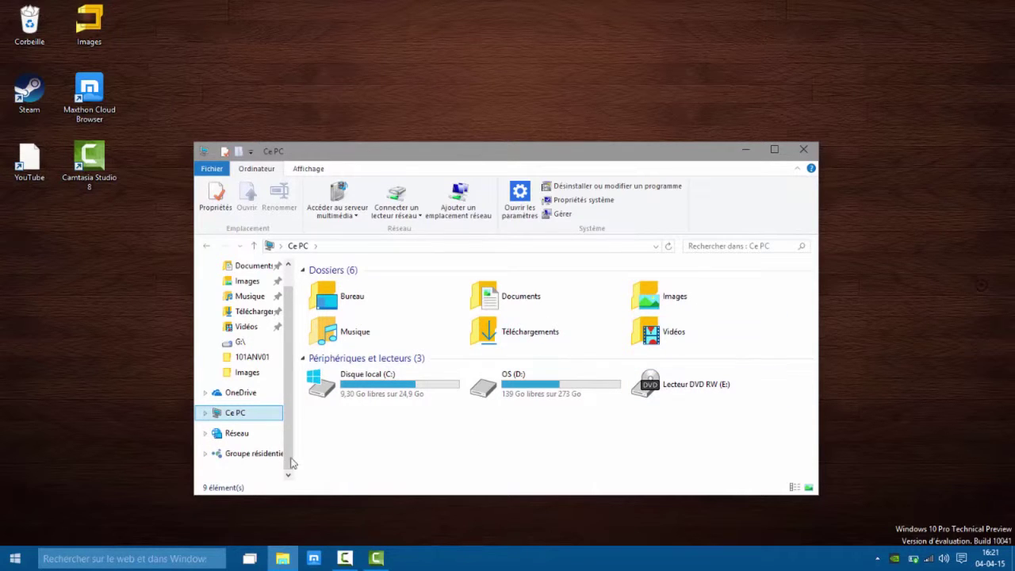
click(245, 433)
click(252, 454)
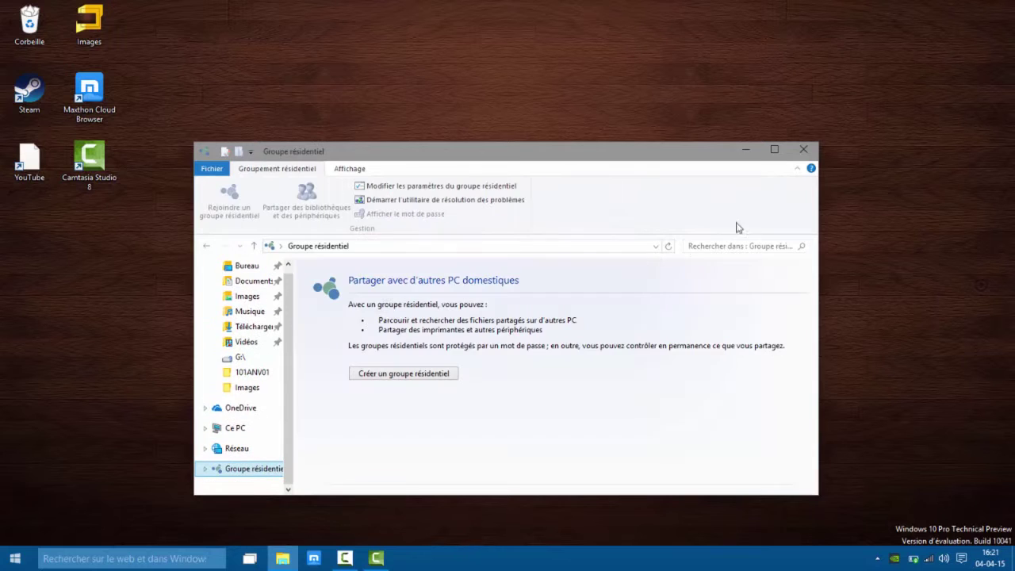
click(804, 149)
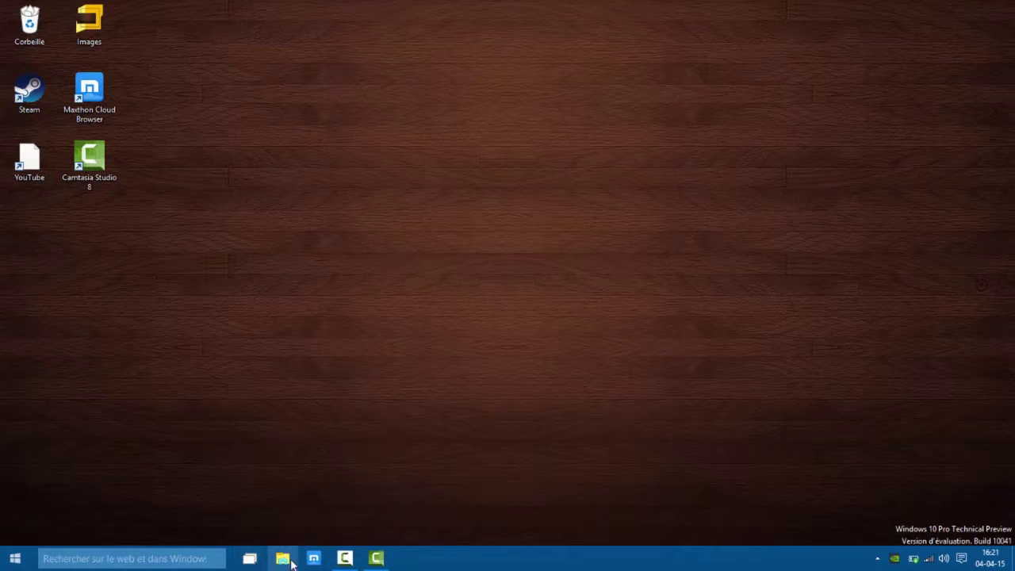
mouse_move(349, 563)
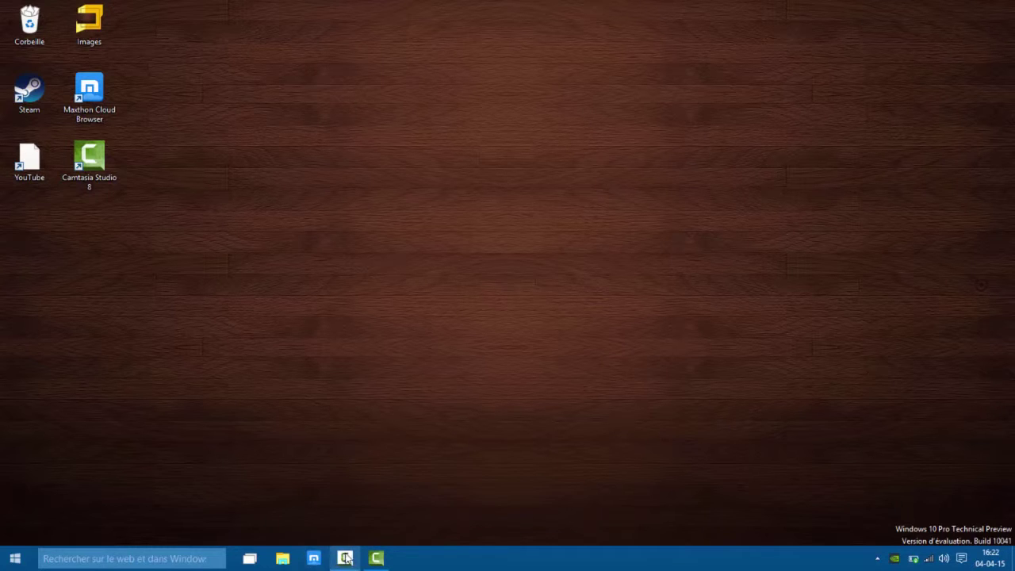
key(F9)
key(F9)
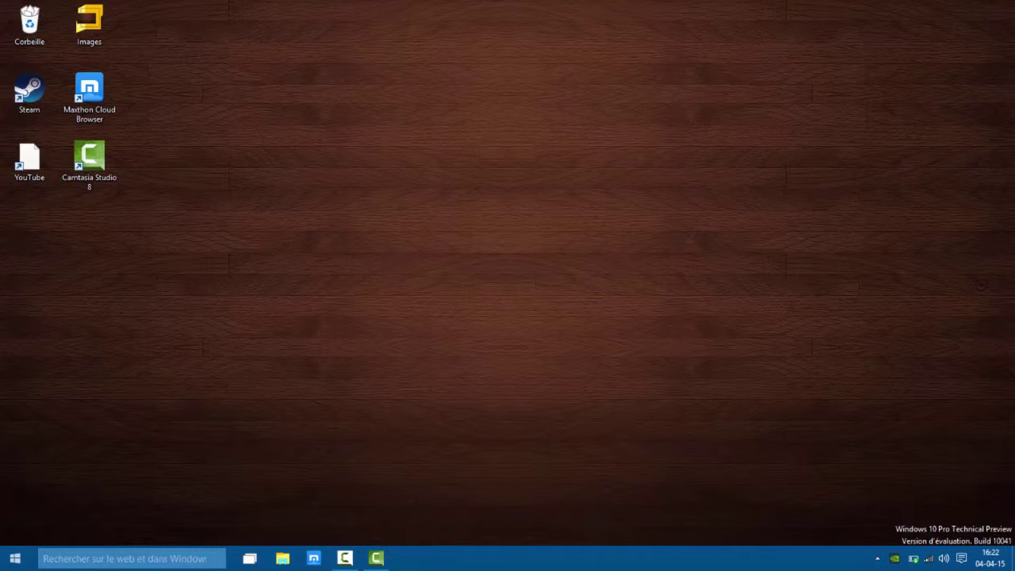
Examine the taskbar's toolbar and search display options without changing any of them
right_click(481, 565)
mouse_move(537, 414)
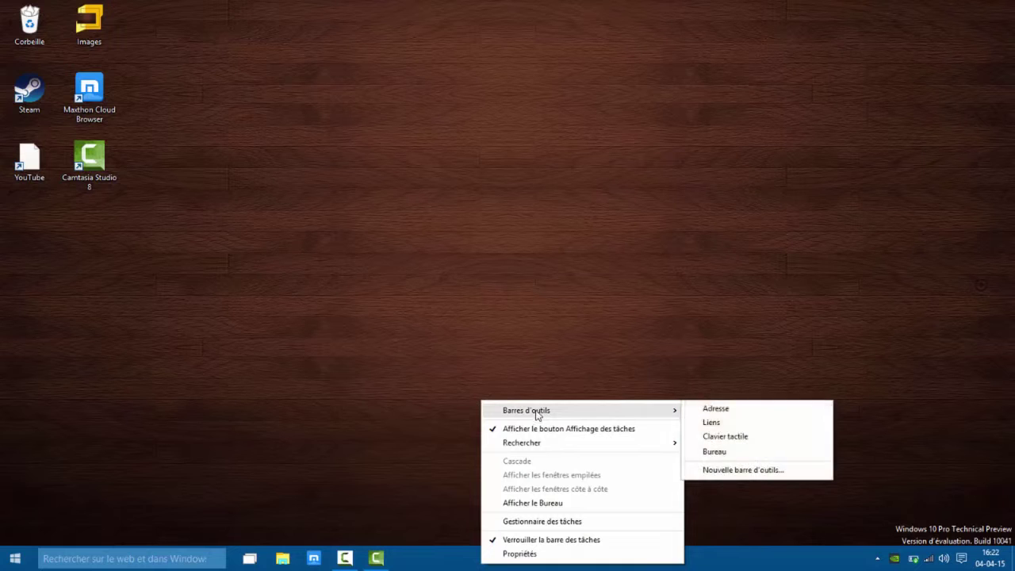
mouse_move(566, 449)
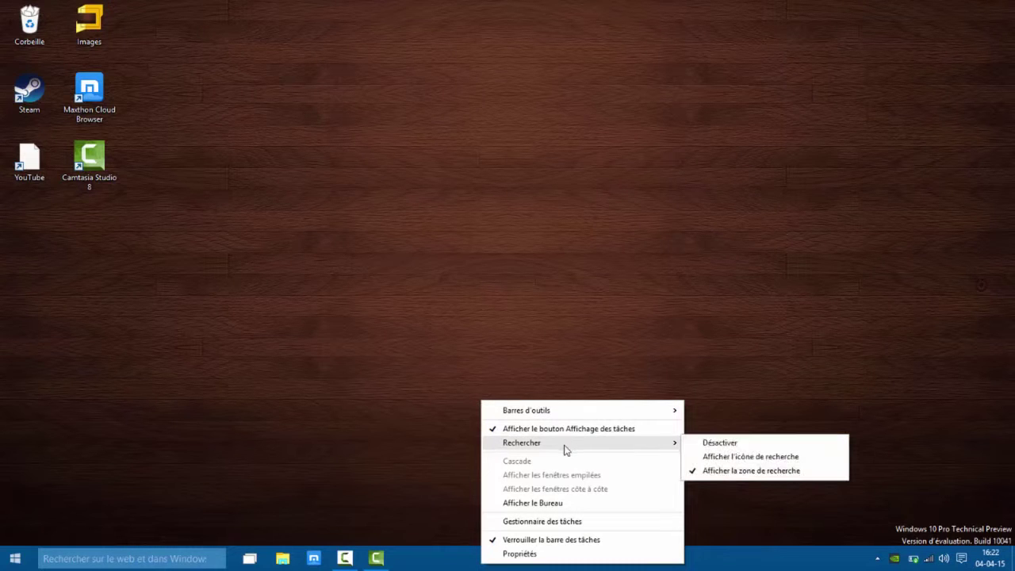
click(692, 423)
Move the NVIDIA icon in among the hidden notification icons, look over that group, and check the power status
click(877, 558)
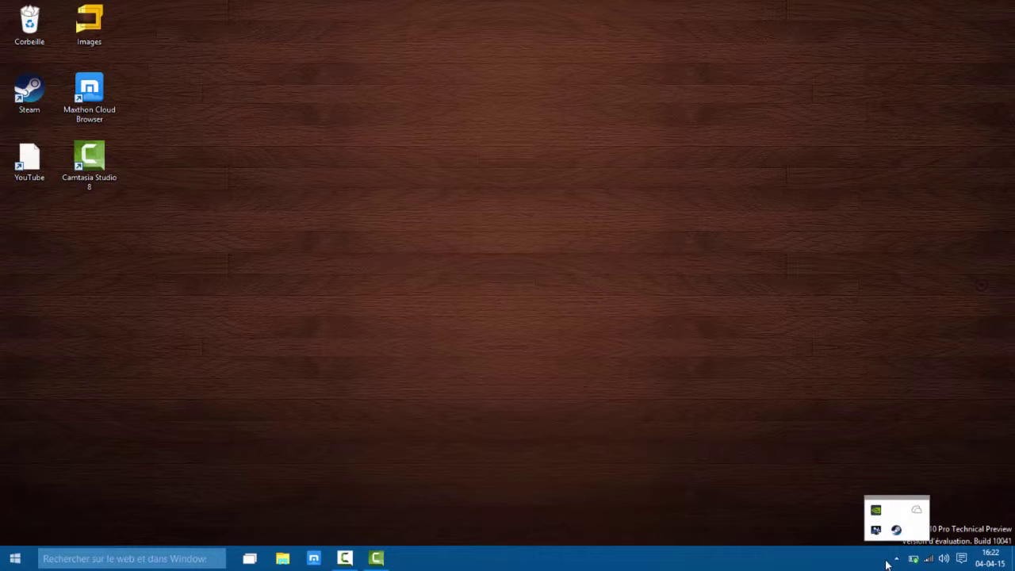
click(897, 561)
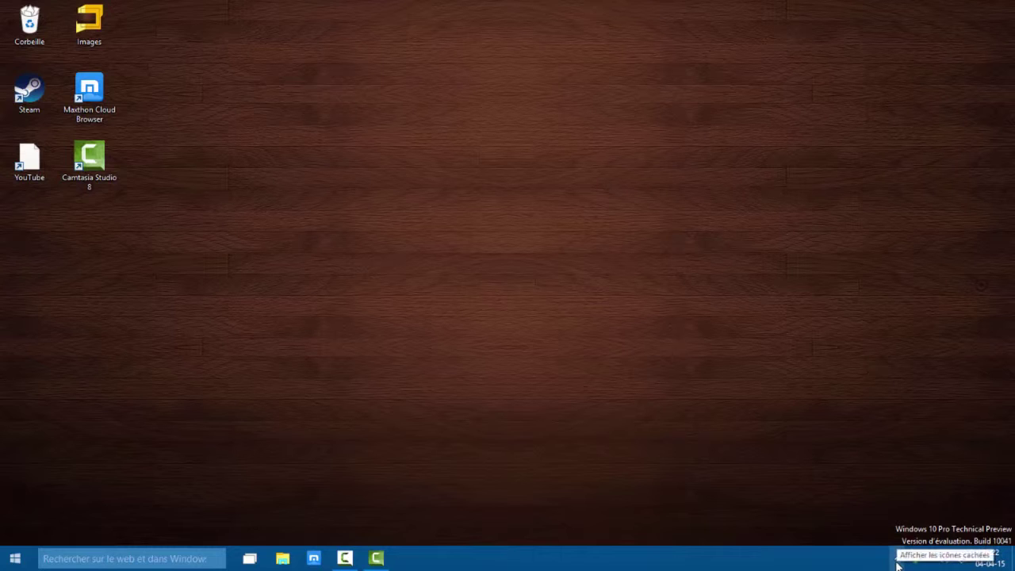
click(897, 561)
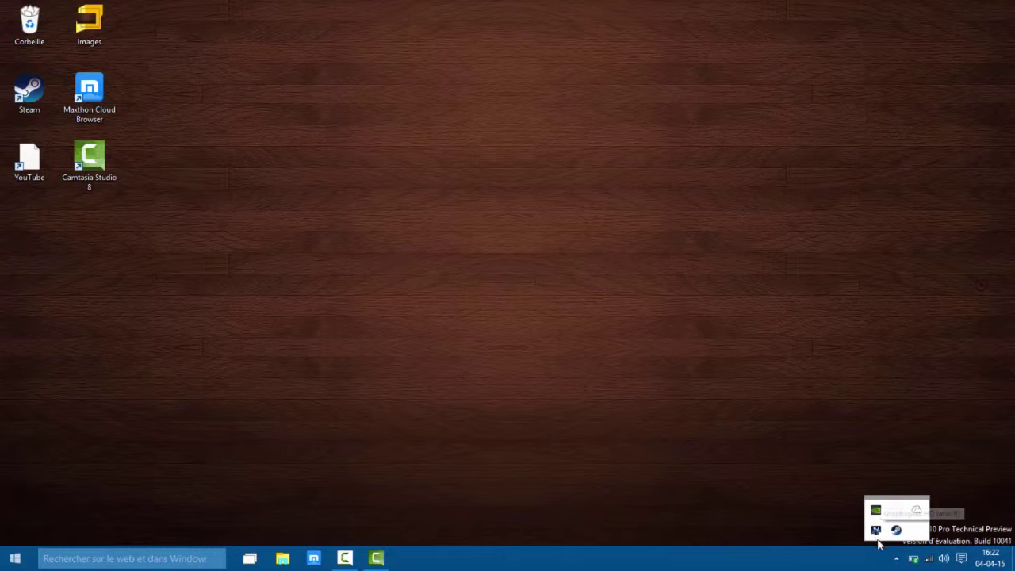
click(874, 420)
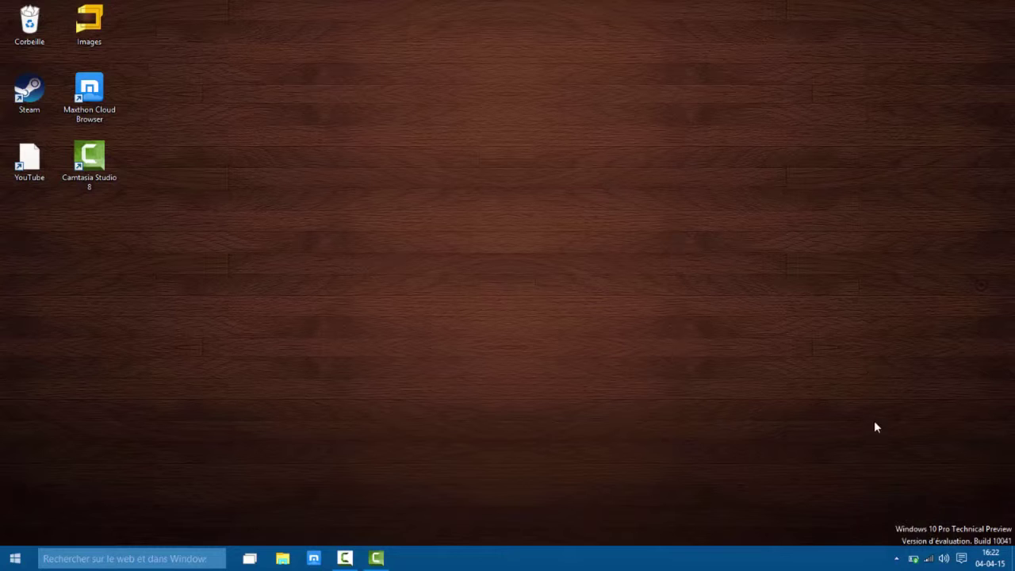
click(914, 559)
click(737, 470)
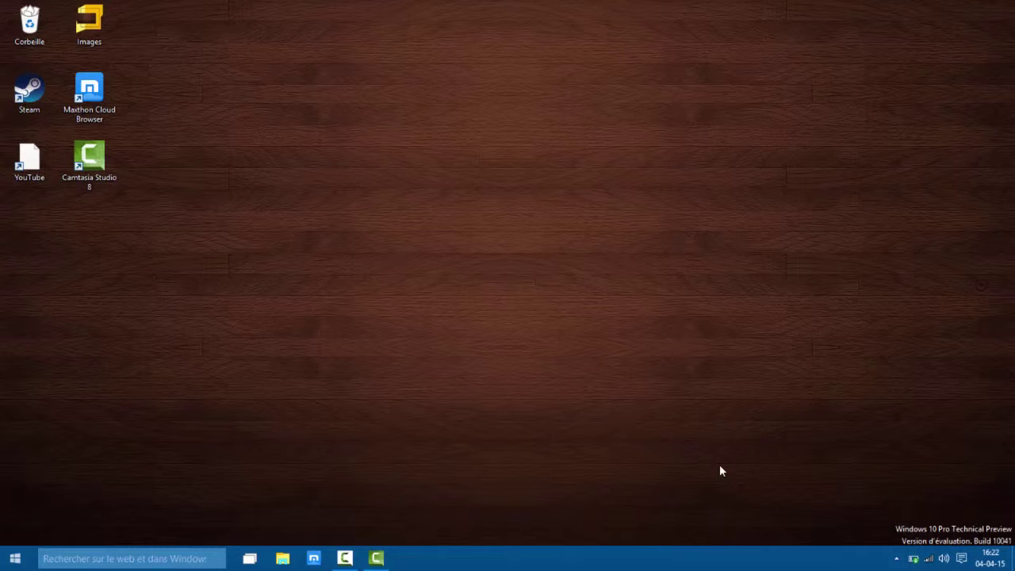
Check the sound volume, and open the notification centre to expand, collapse and re-expand its quick actions
click(944, 558)
click(825, 476)
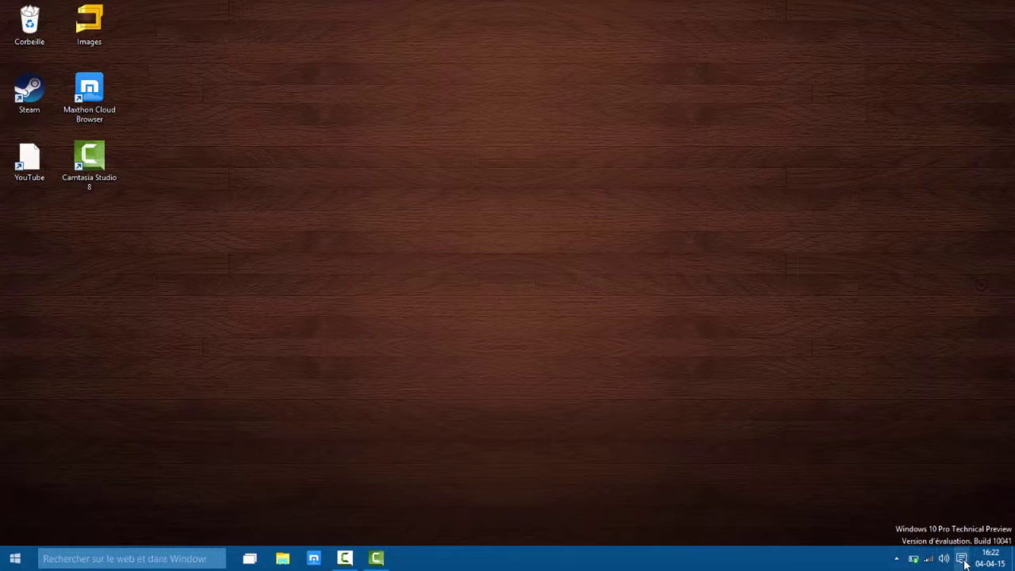
click(961, 559)
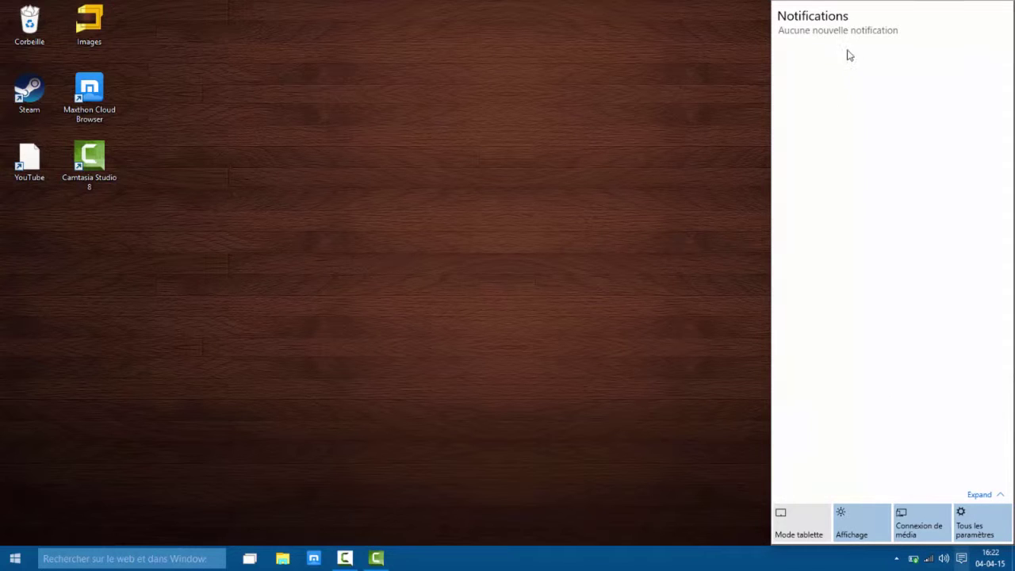
click(996, 495)
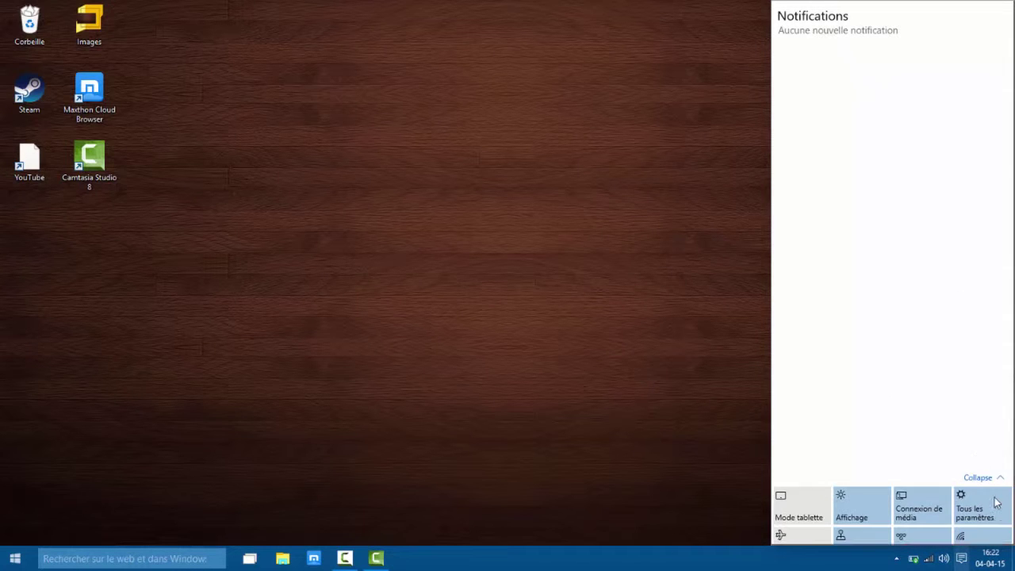
click(988, 458)
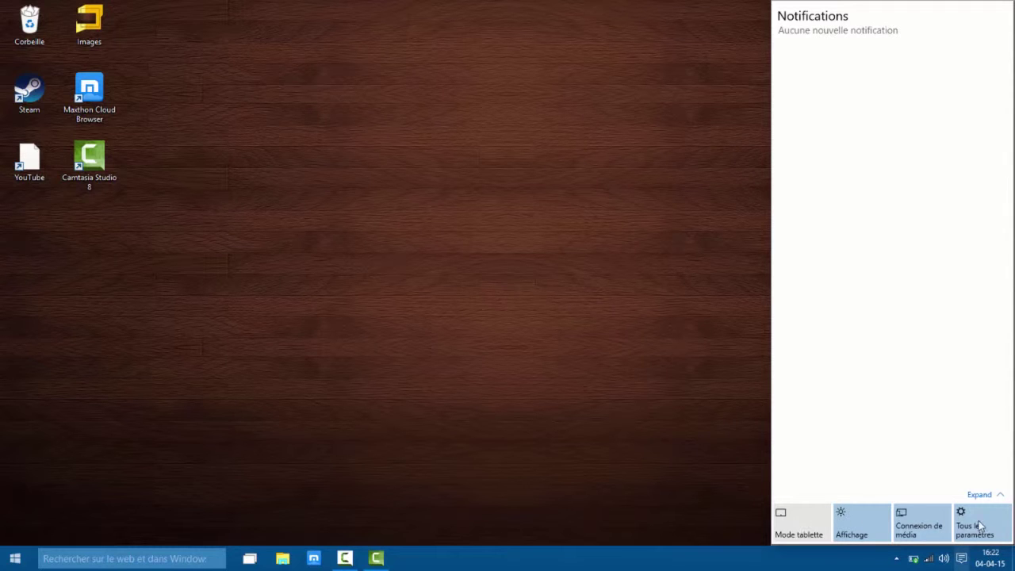
click(978, 494)
click(988, 480)
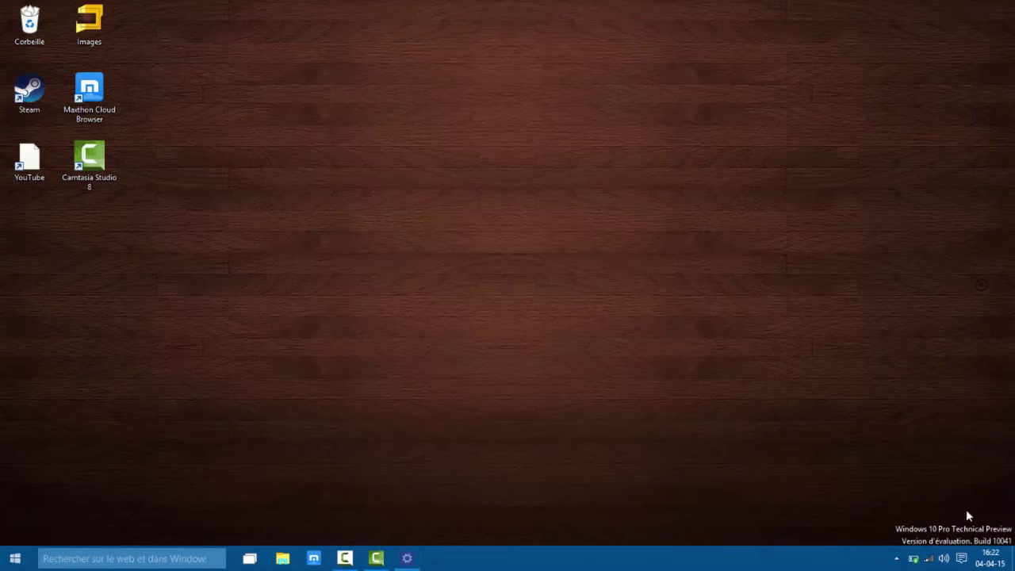
click(961, 558)
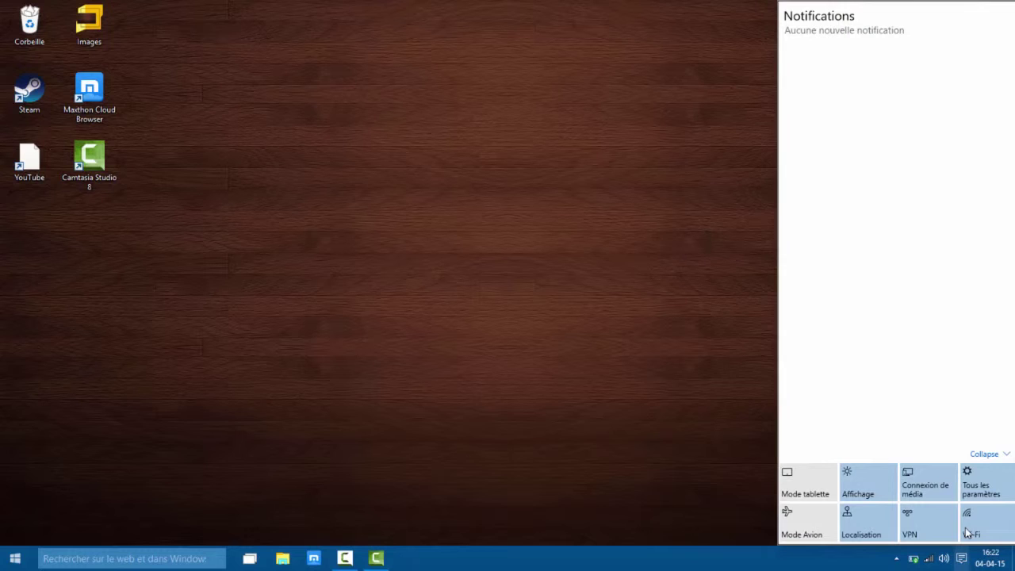
click(982, 455)
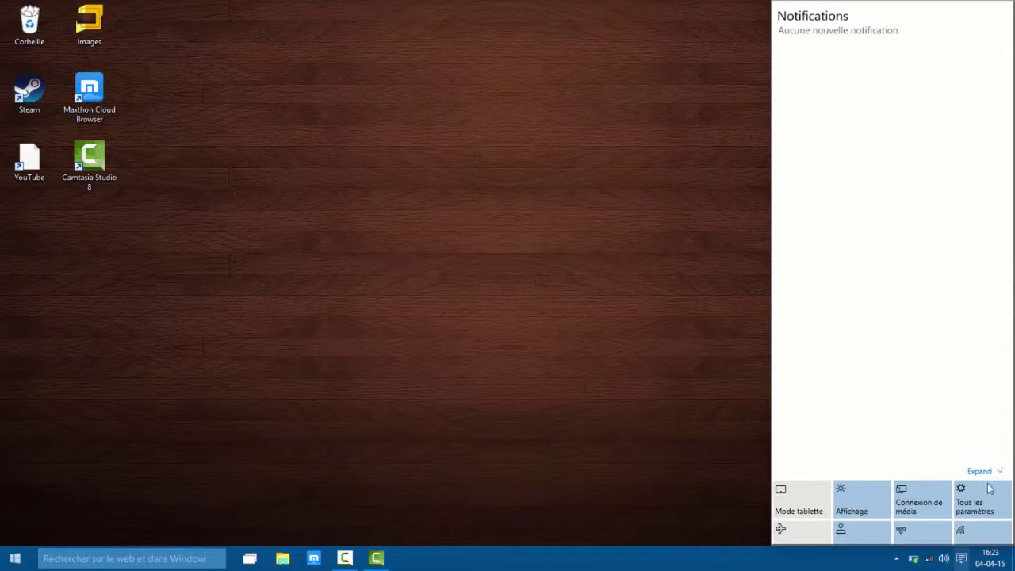
click(982, 495)
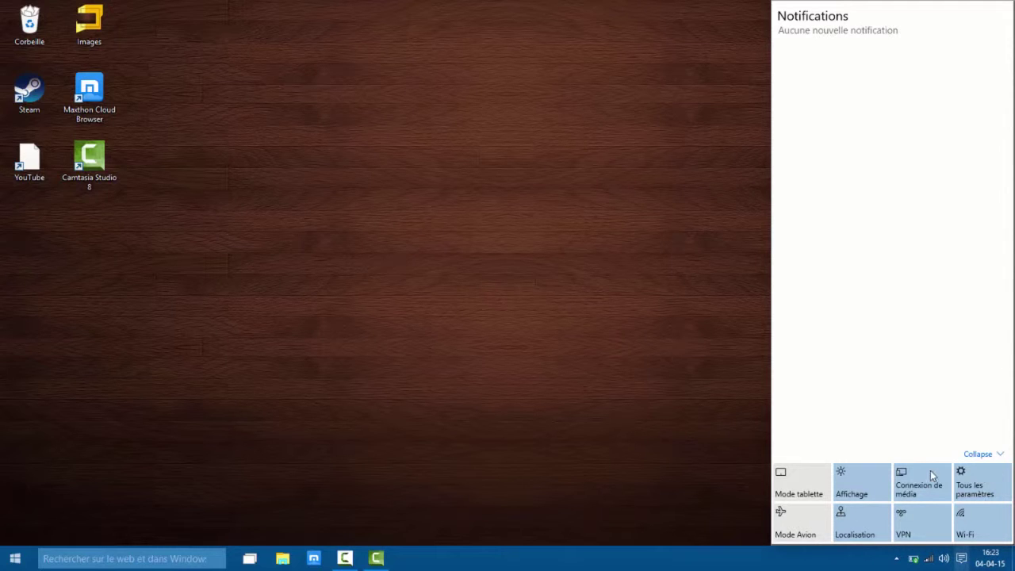
Turn on Mode tablette and view the full-screen Start menu, closing and reopening it once
click(815, 486)
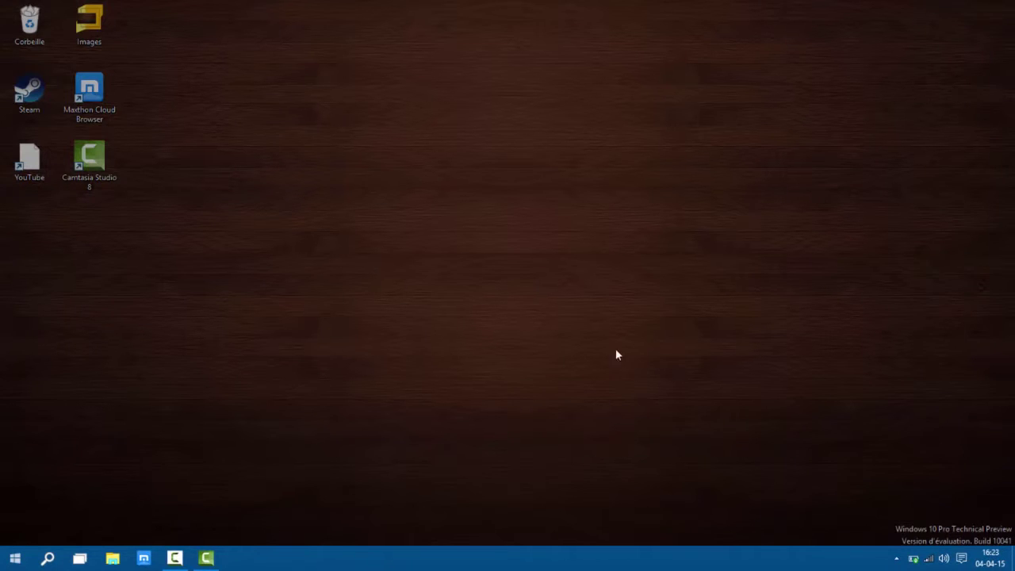
click(15, 558)
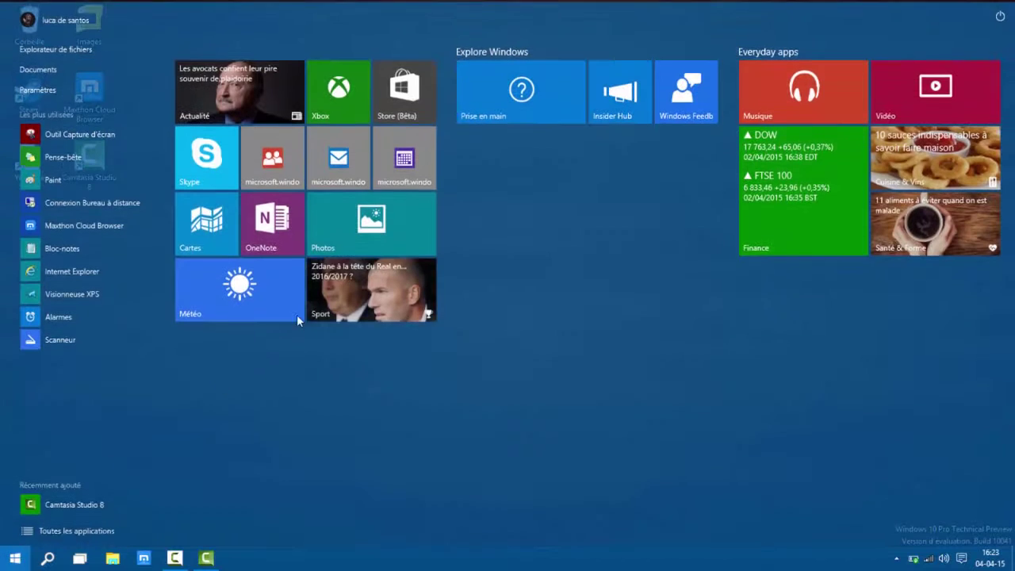
click(8, 563)
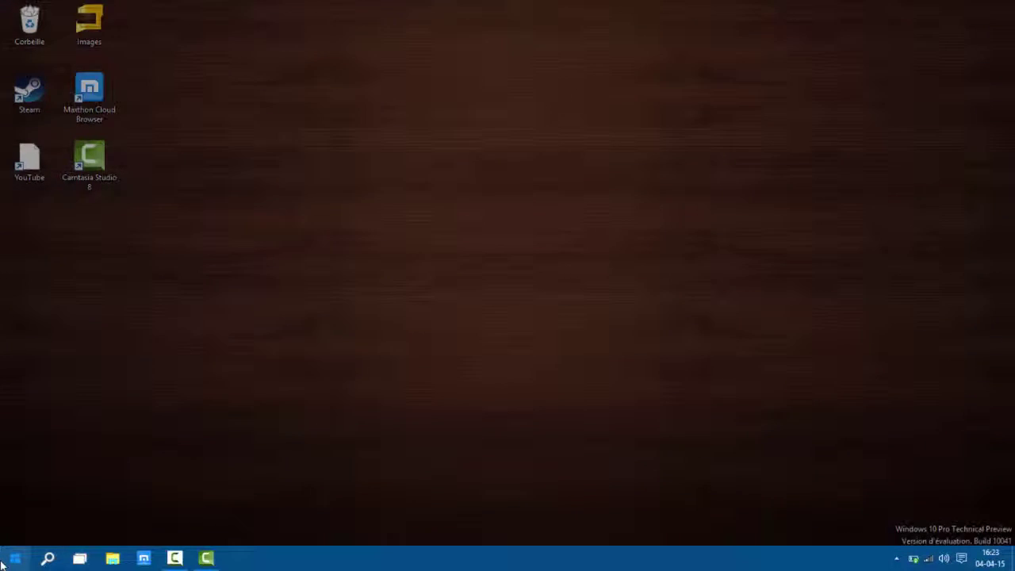
click(4, 561)
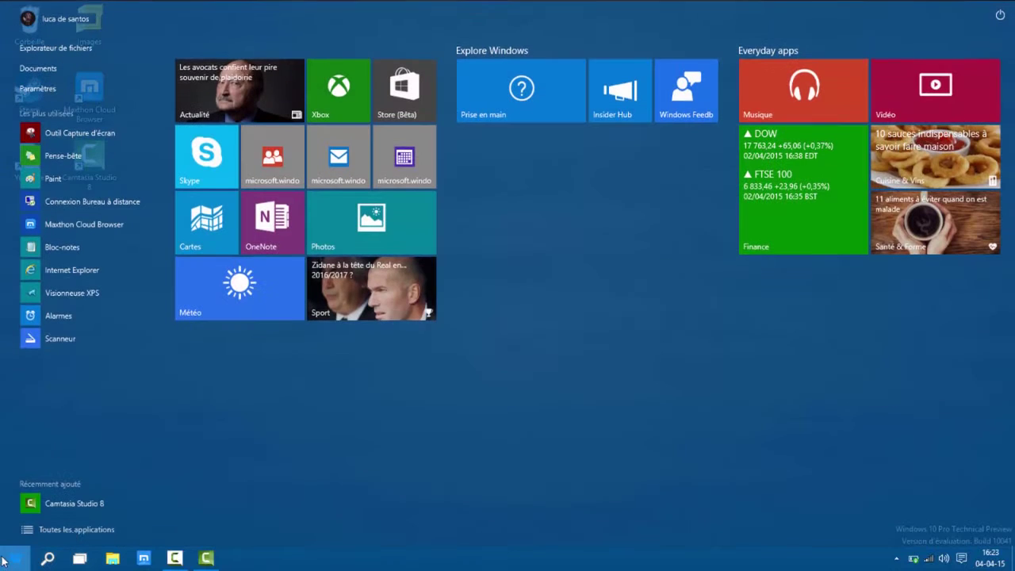
click(15, 558)
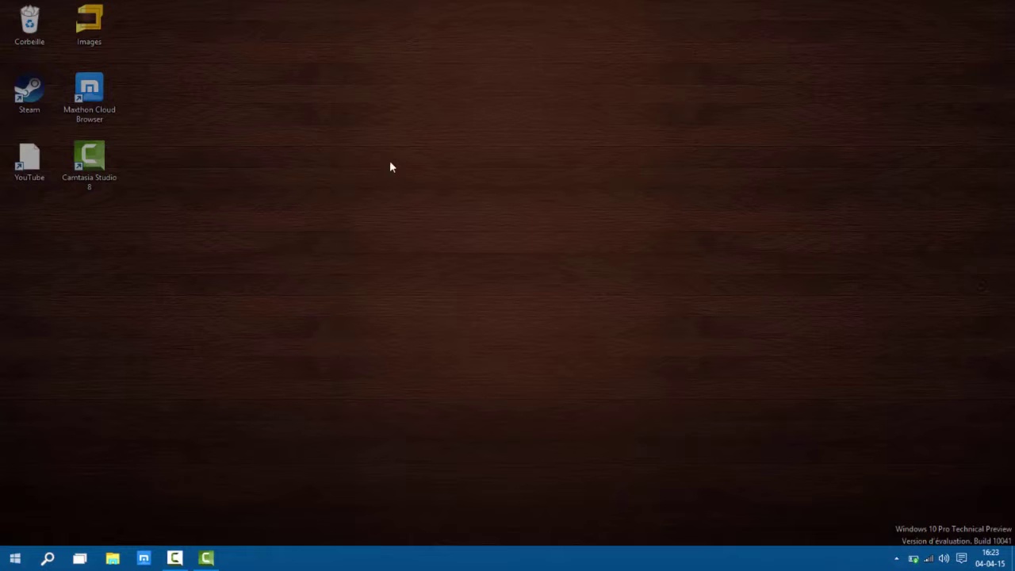
Turn off Mode tablette from the notification centre's quick actions
click(961, 558)
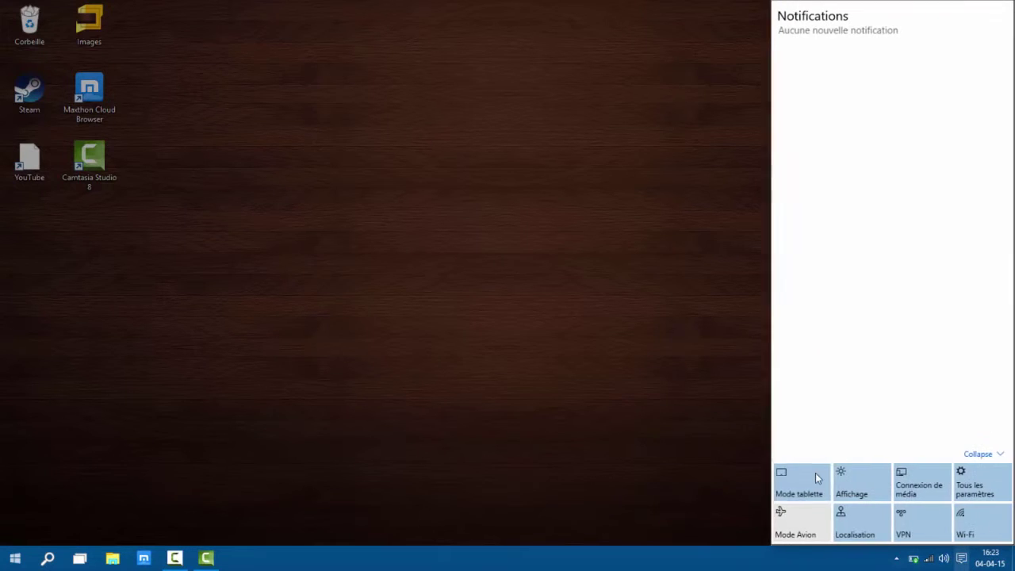
click(816, 474)
drag(616, 393, 723, 444)
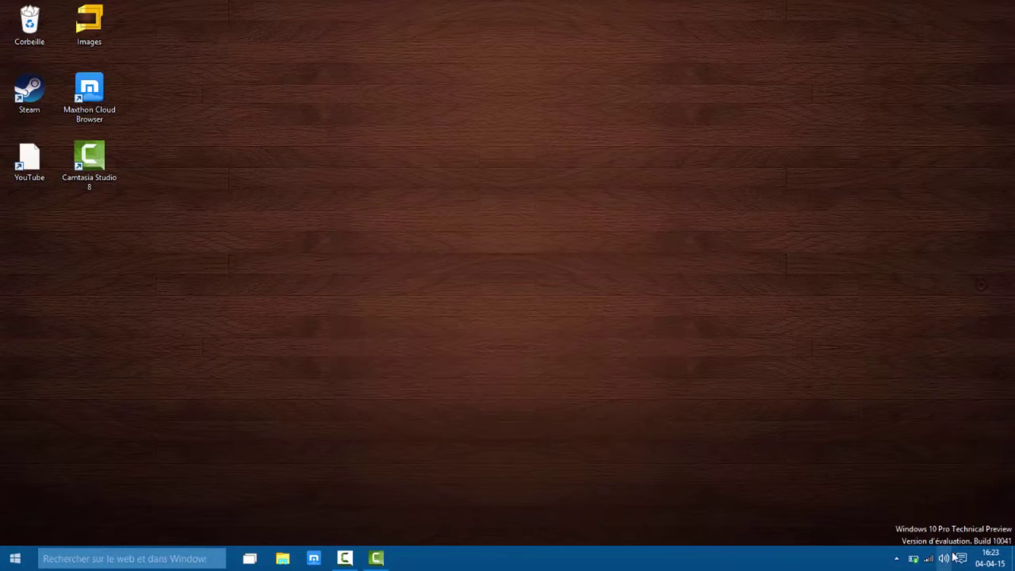
Switch Mode tablette on once more and back off to compare the two desktop layouts
click(961, 559)
click(725, 446)
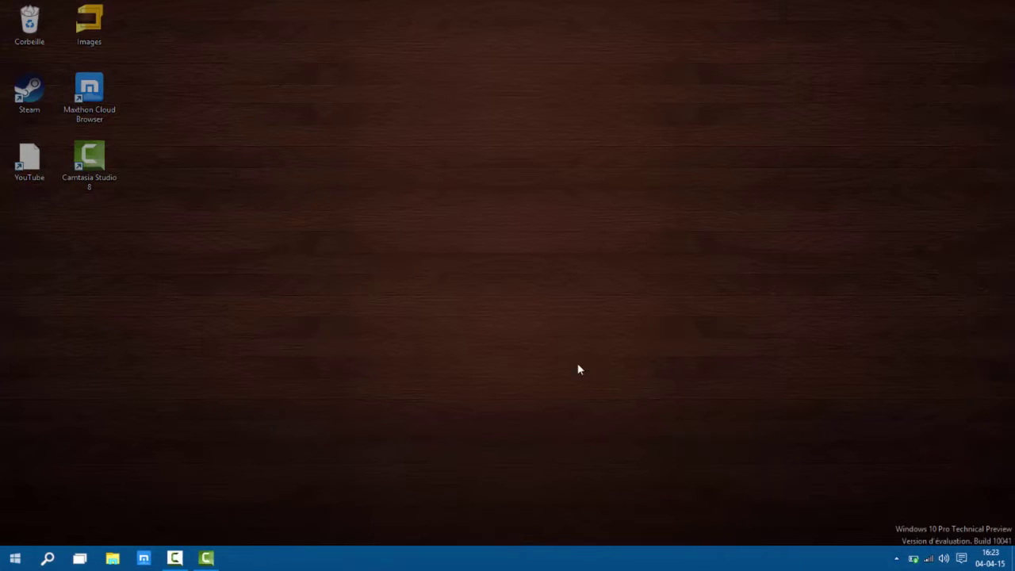
click(961, 558)
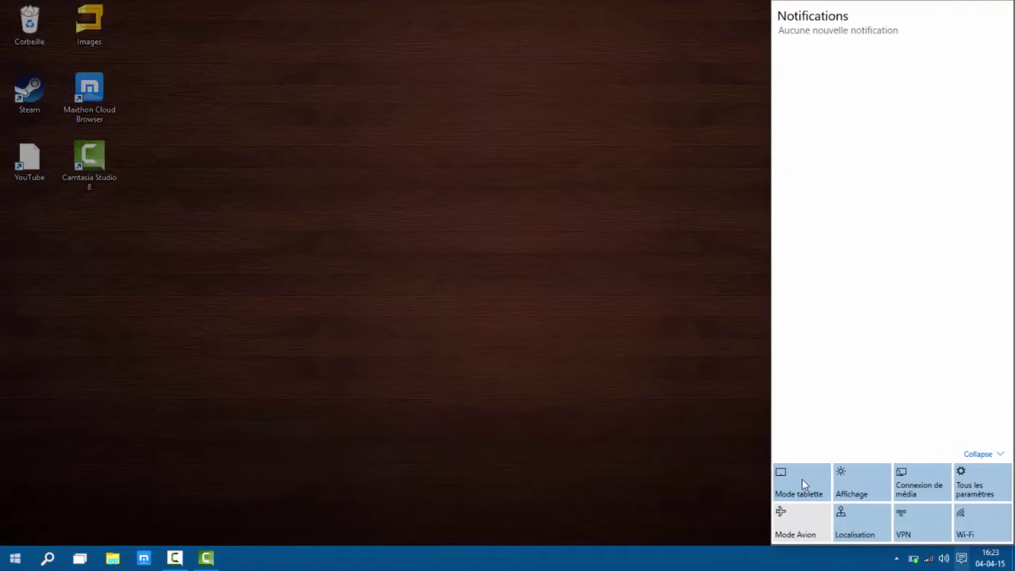
click(802, 479)
click(716, 456)
Open the taskbar clock's calendar, browse backward and forward through its months, and close it
click(988, 558)
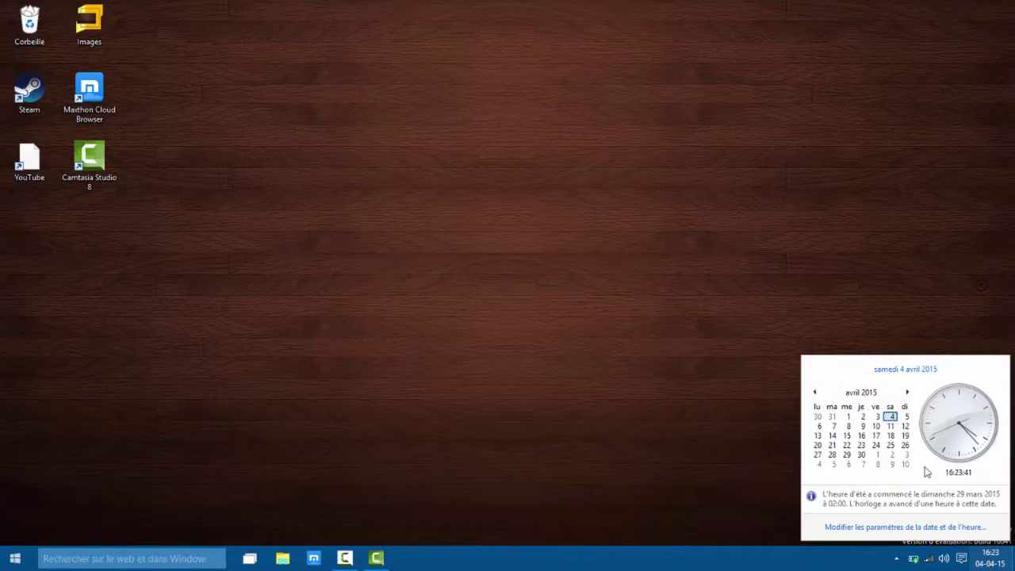
scroll(872, 444, down, 3)
scroll(832, 479, up, 8)
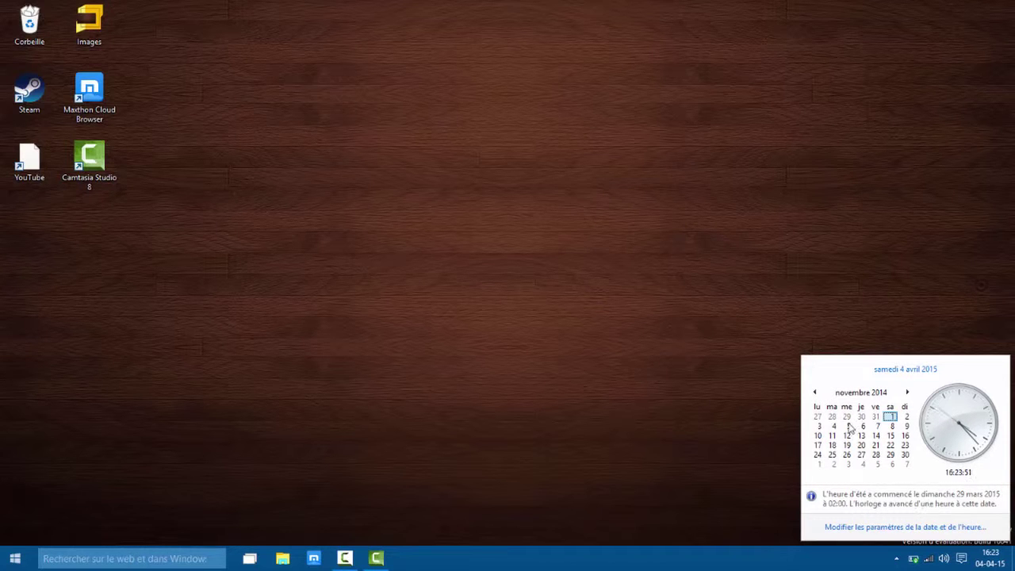
scroll(852, 435, down, 3)
scroll(853, 440, down, 2)
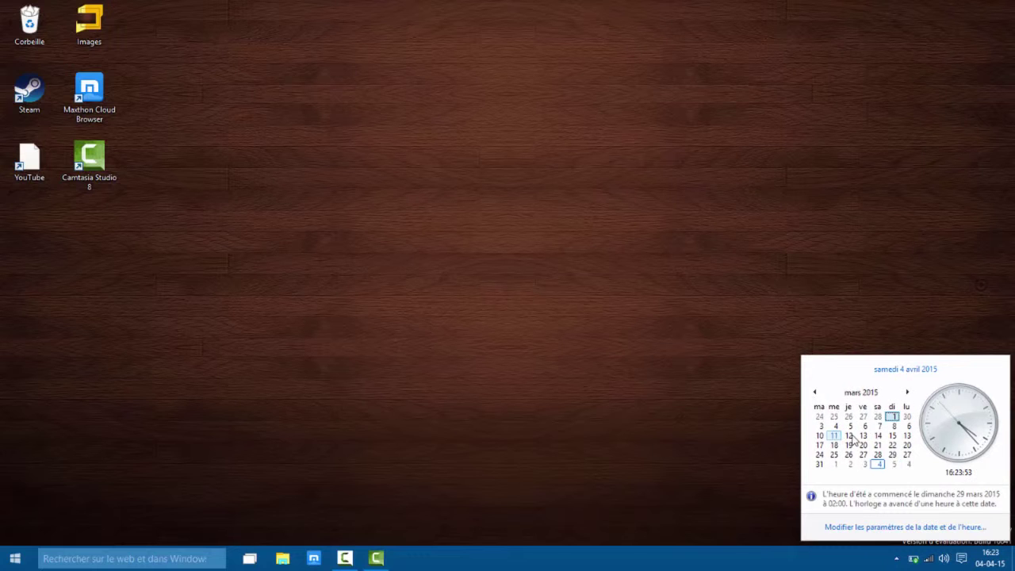
click(694, 420)
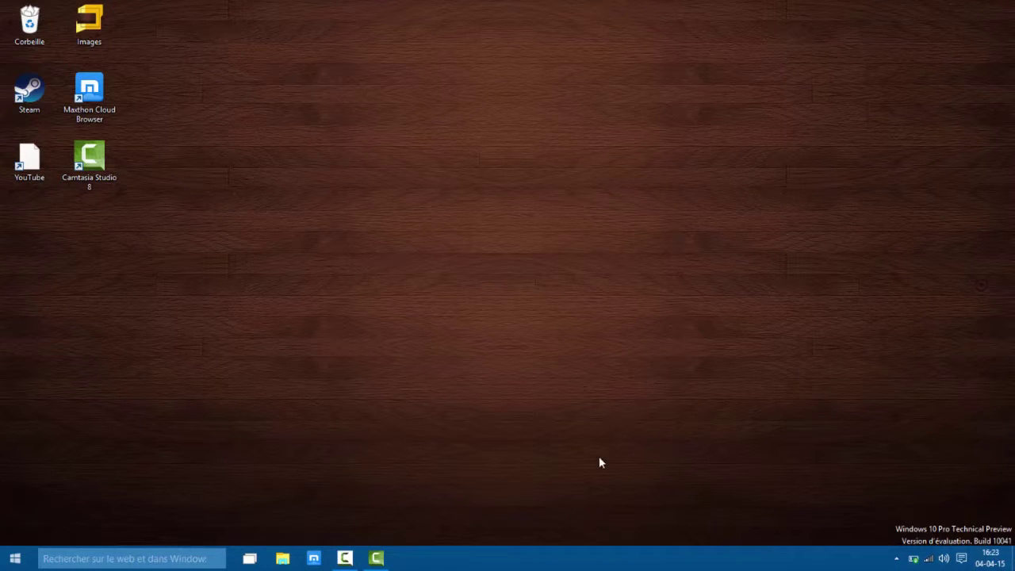
Bring up the running Camtasia windows from the taskbar and return to the empty desktop
click(345, 558)
click(376, 559)
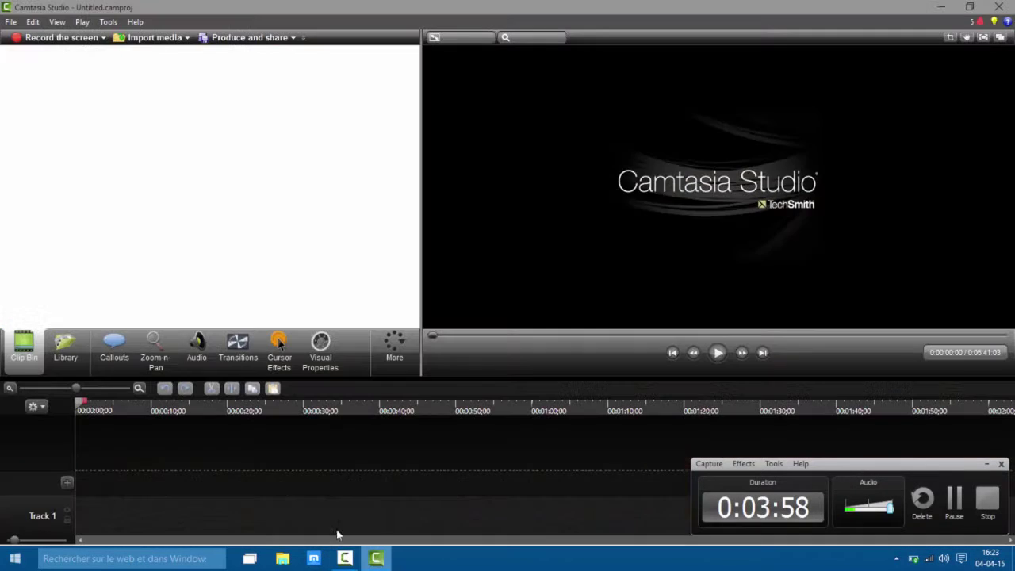
key(super+d)
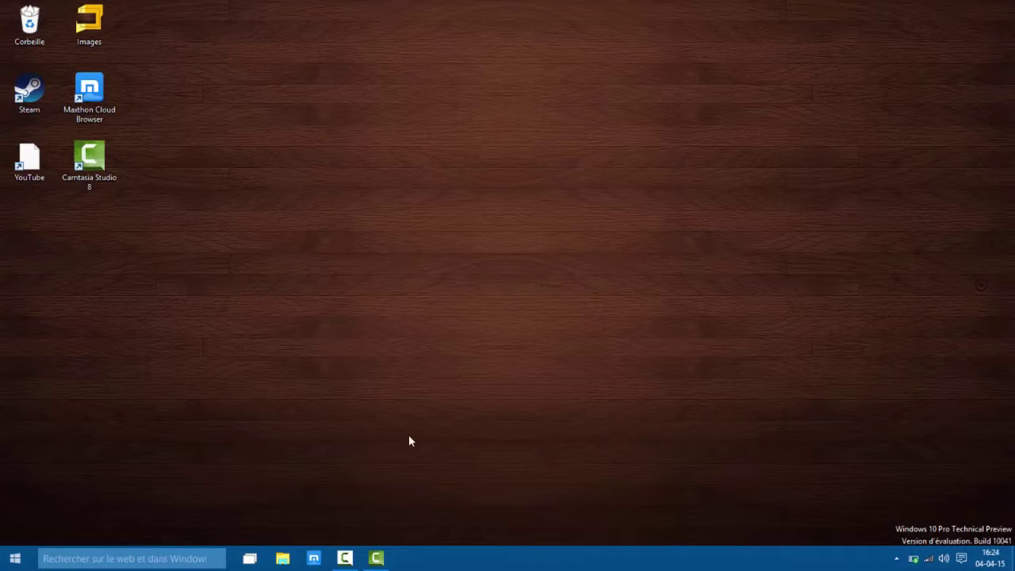
click(346, 559)
key(super+d)
drag(760, 420, 254, 72)
Open Paramètres from the Start menu, maximize its window, and enter the Système category
click(15, 559)
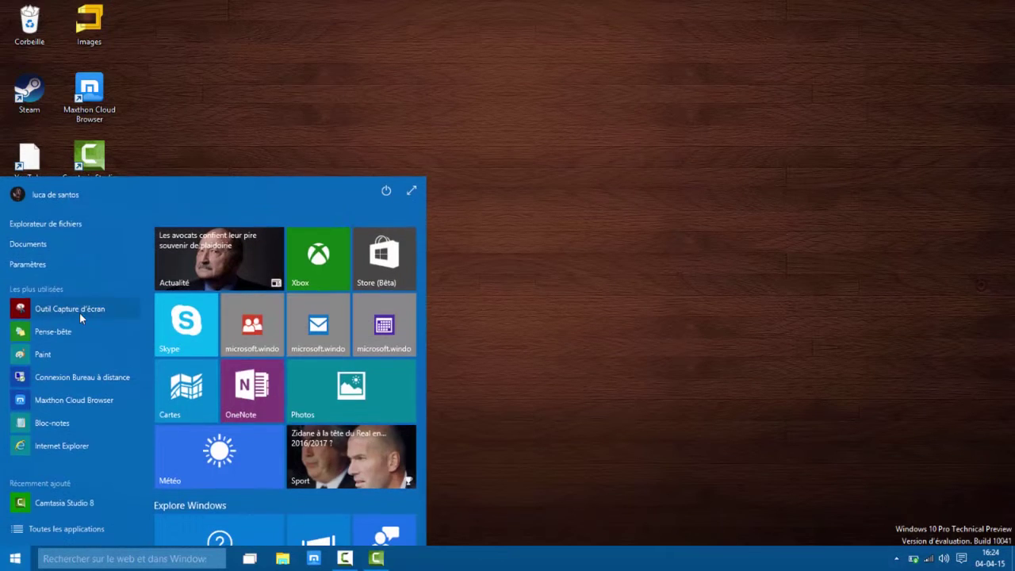
click(42, 266)
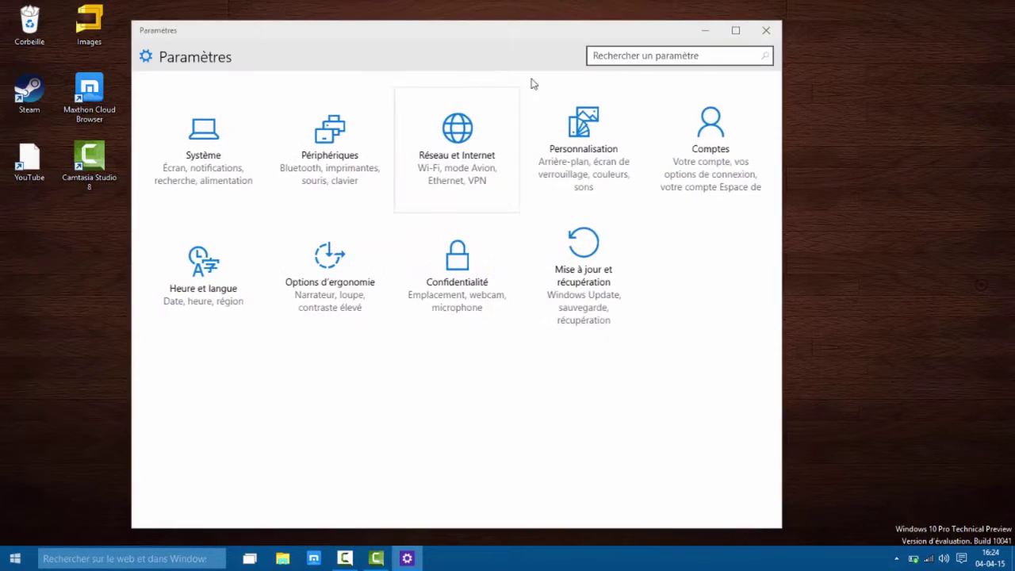
double_click(730, 29)
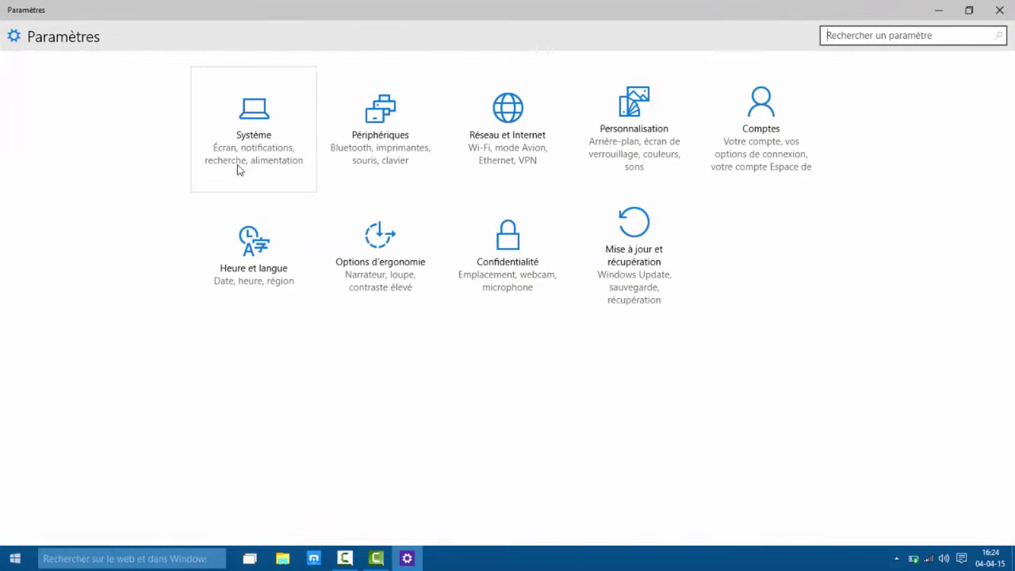
click(291, 174)
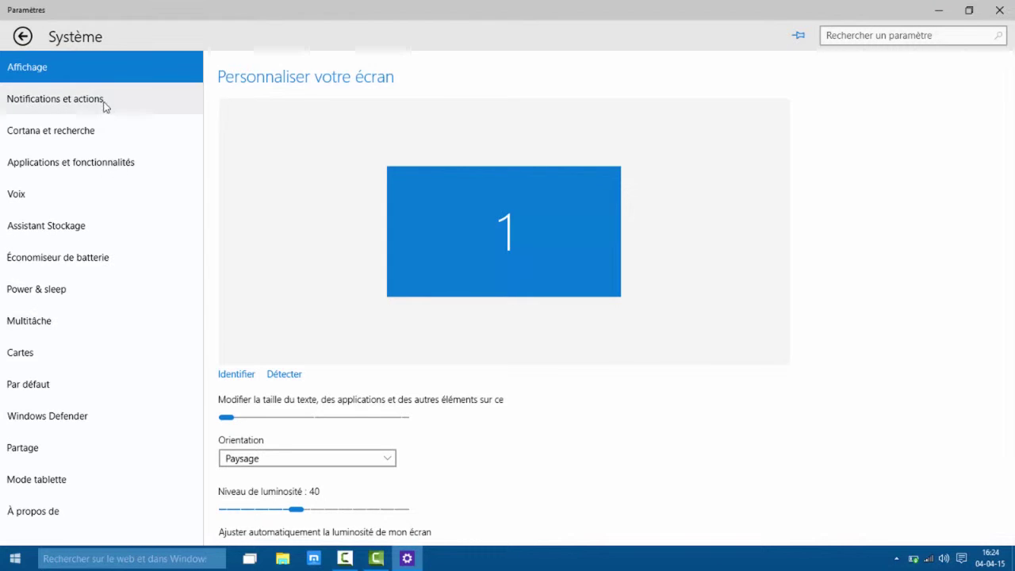
Examine the Affichage page's screen, text size, orientation and brightness settings without changing the Orientation option
scroll(370, 222, down, 2)
scroll(463, 245, up, 2)
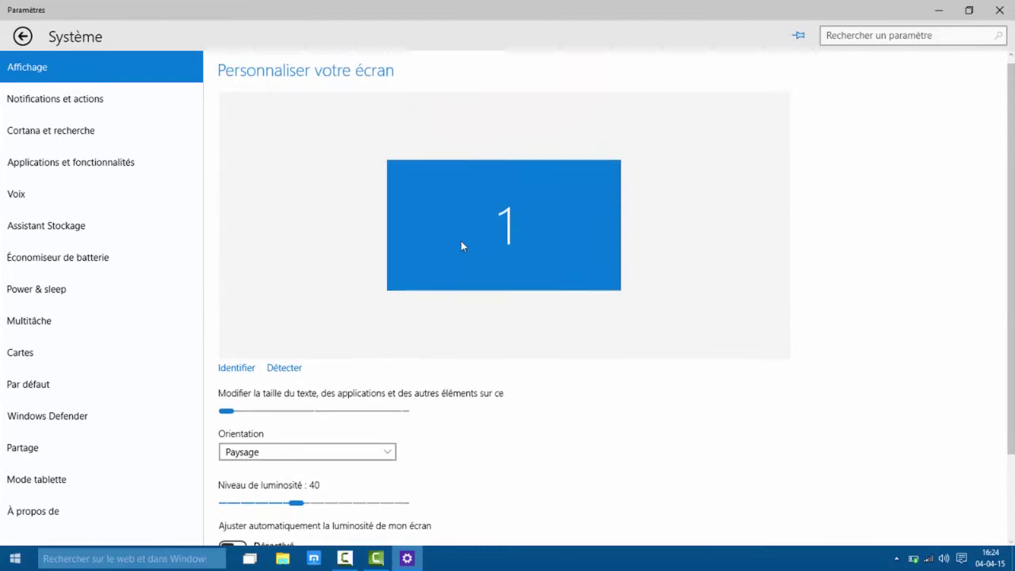
scroll(486, 227, down, 1)
scroll(297, 138, up, 2)
scroll(437, 222, down, 2)
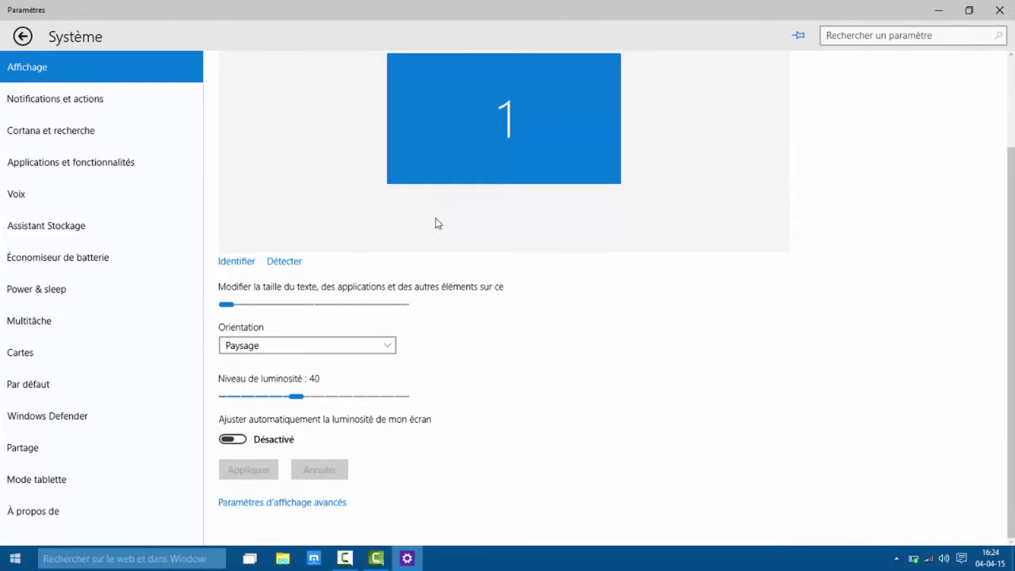
scroll(323, 222, up, 2)
scroll(292, 317, down, 2)
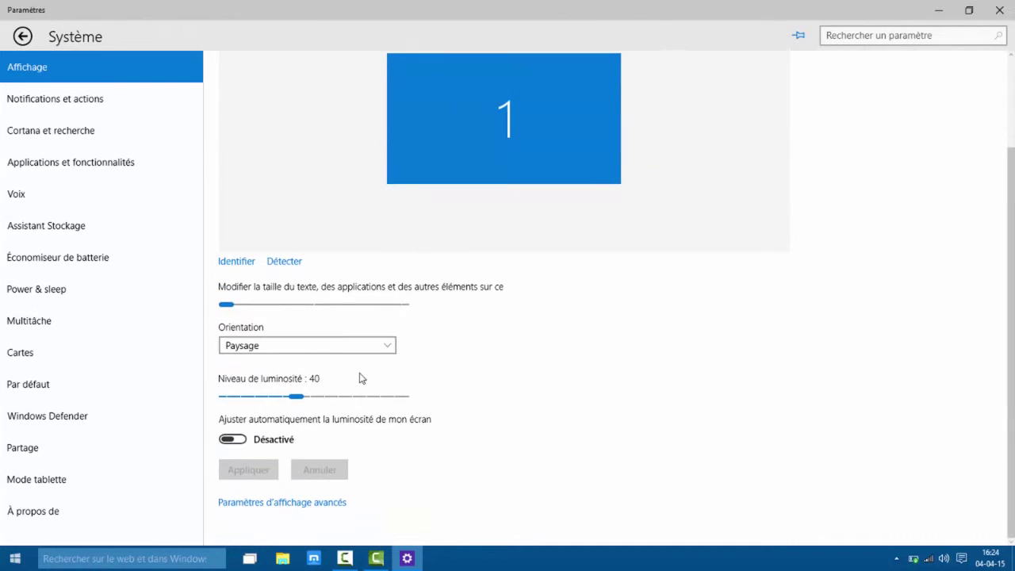
click(328, 345)
click(331, 344)
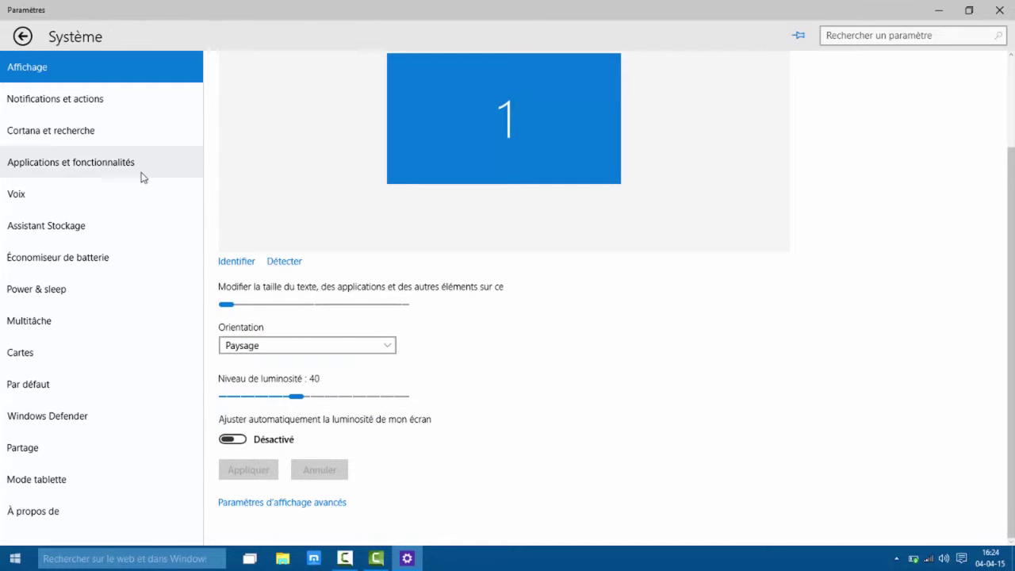
Review the Notifications et actions settings and app list alongside the notification centre, and open the Cortana et recherche page
click(92, 108)
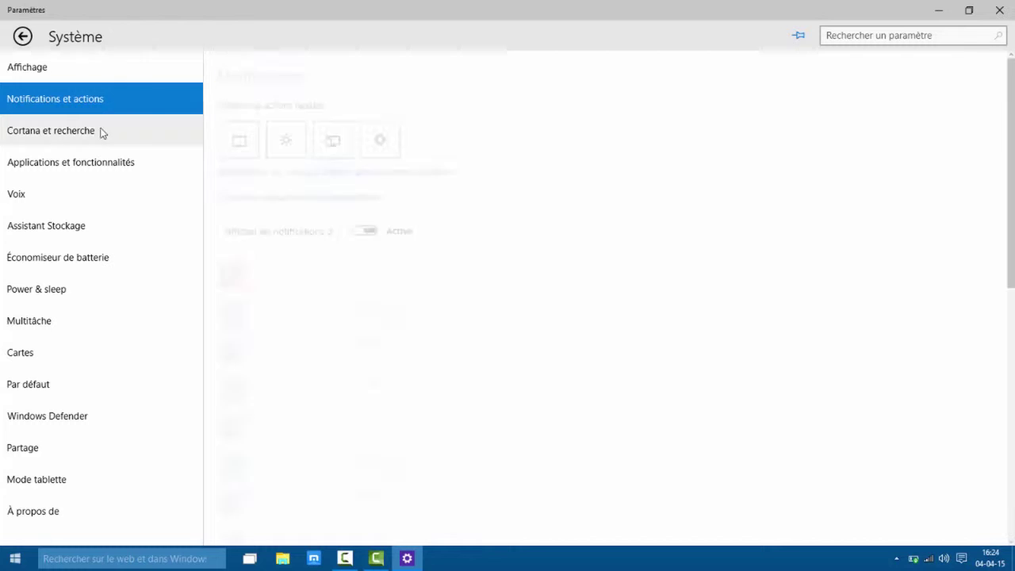
scroll(362, 170, down, 6)
scroll(380, 199, down, 1)
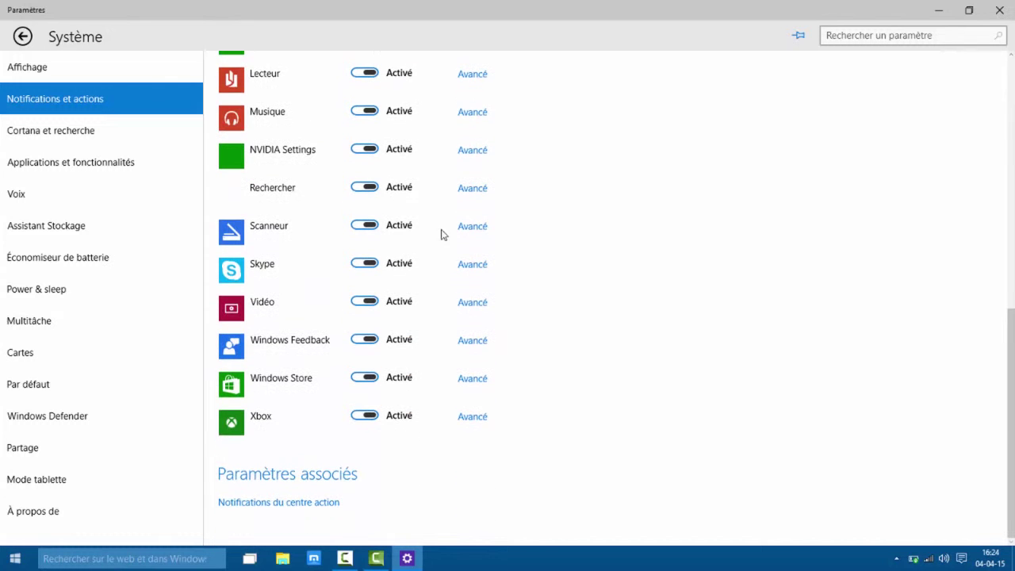
scroll(326, 278, up, 2)
scroll(328, 274, down, 2)
click(962, 560)
click(962, 560)
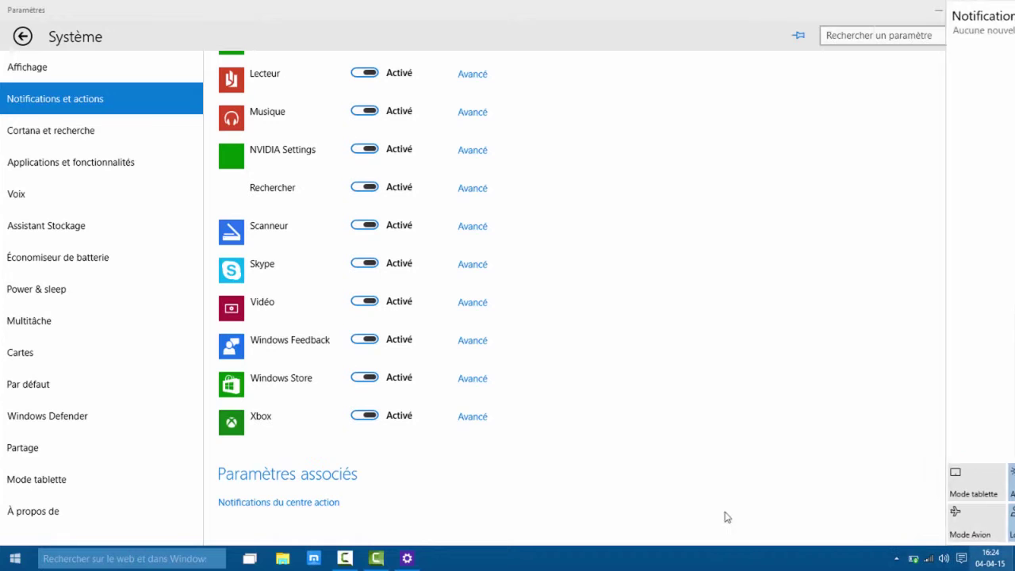
click(153, 137)
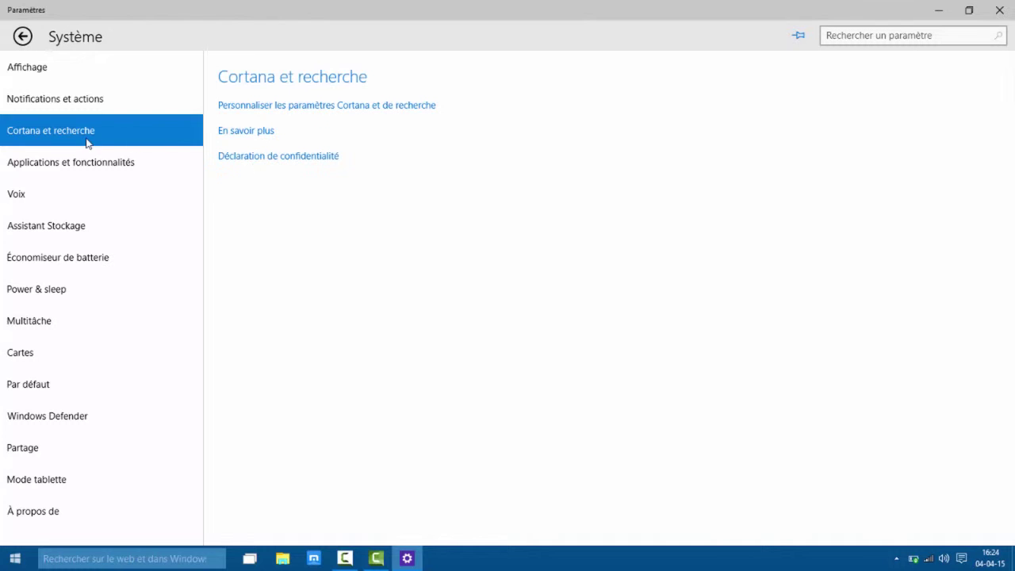
Open the Applications et fonctionnalités page and look through the list of installed applications and their sizes
click(129, 165)
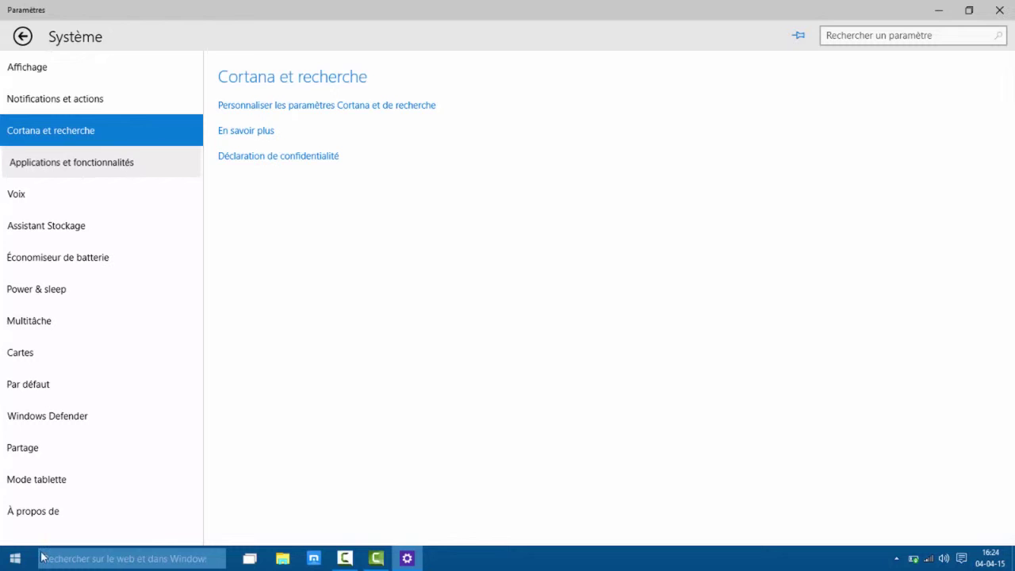
click(407, 558)
click(407, 559)
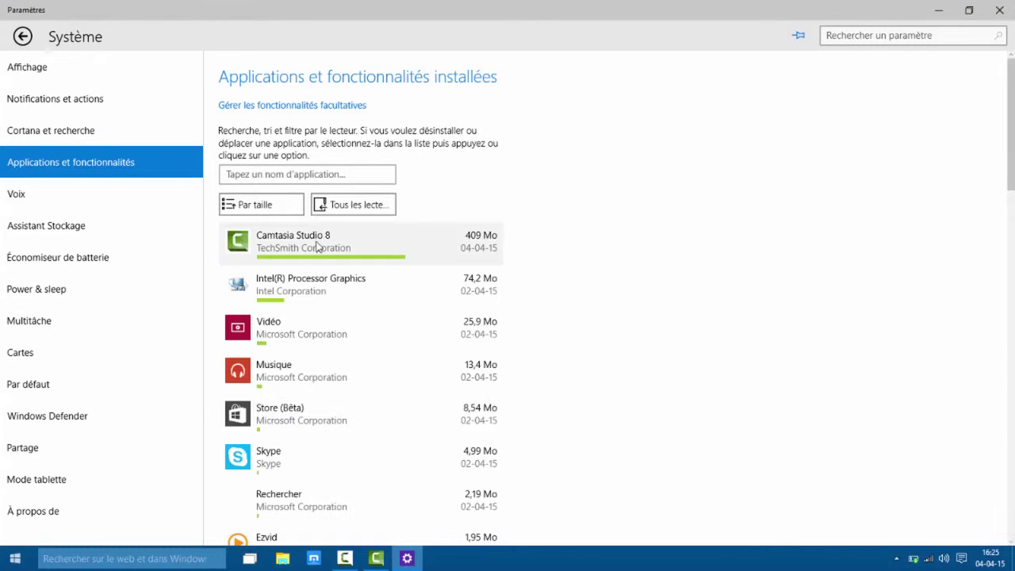
scroll(431, 243, down, 2)
scroll(418, 245, up, 1)
scroll(368, 294, down, 1)
scroll(368, 294, down, 15)
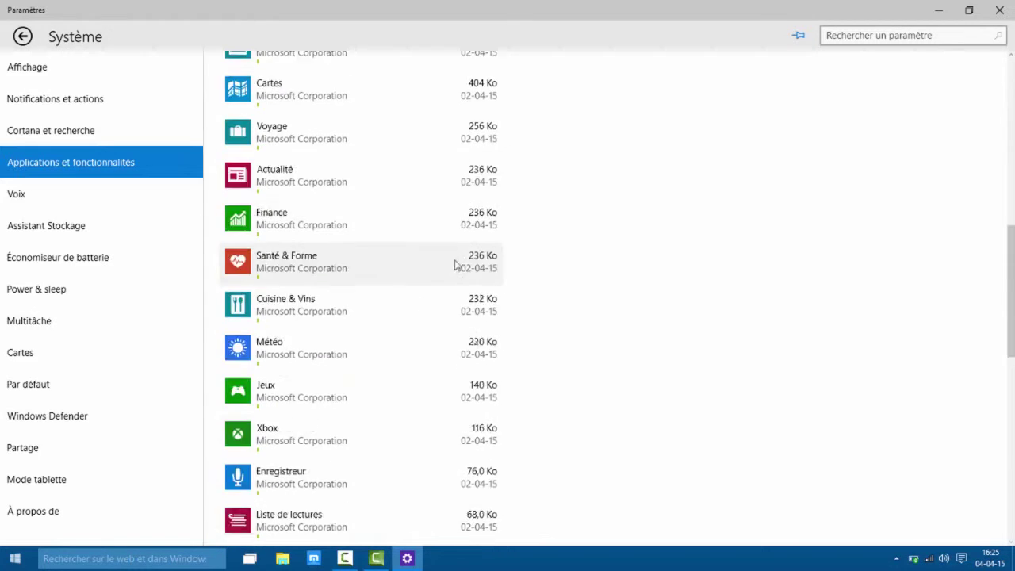
scroll(468, 258, up, 12)
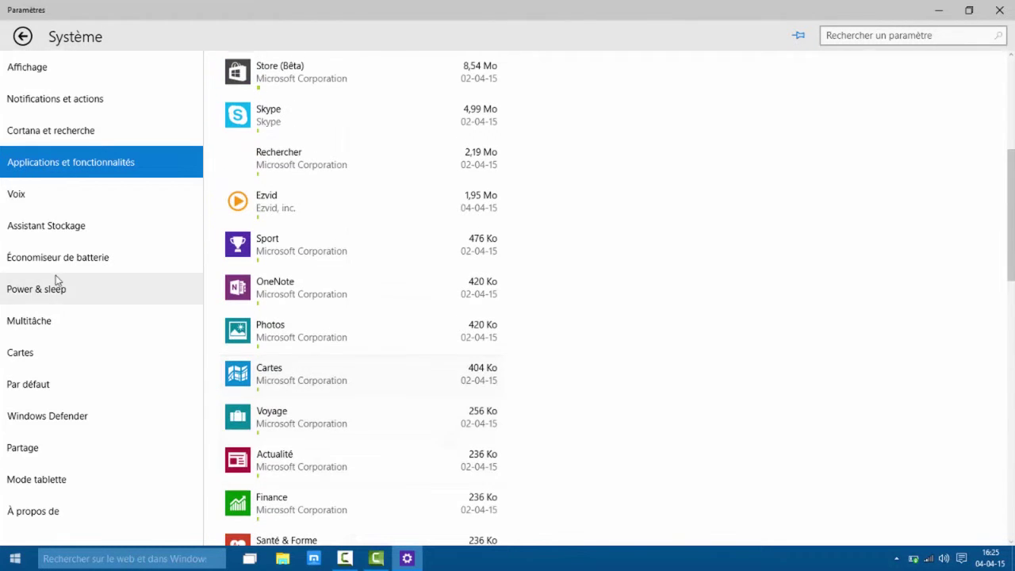
On the Voix page, view the spoken language options, test the speech voice, and set the voice to Microsoft Mark Mobile
click(35, 196)
click(269, 127)
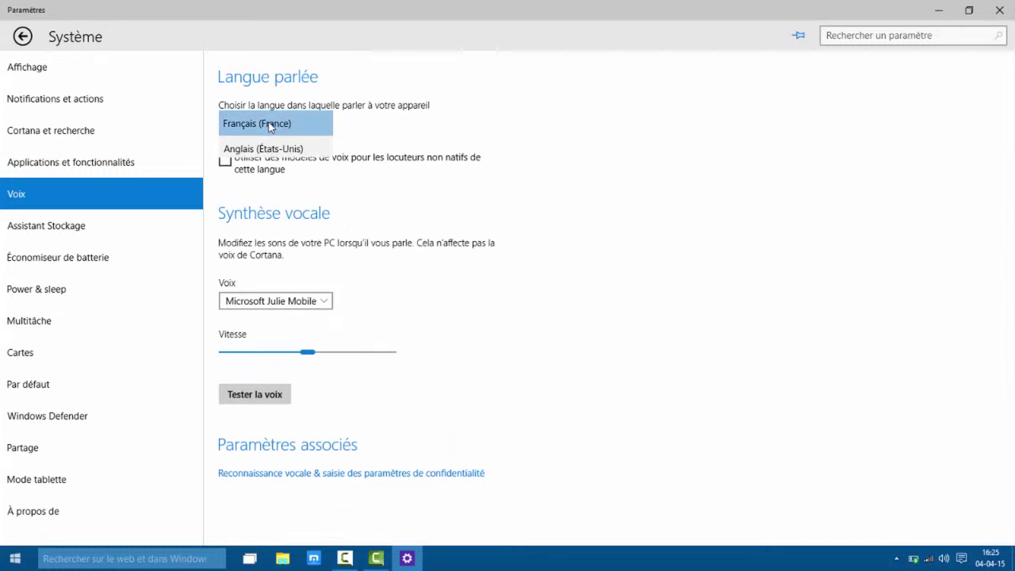
click(424, 143)
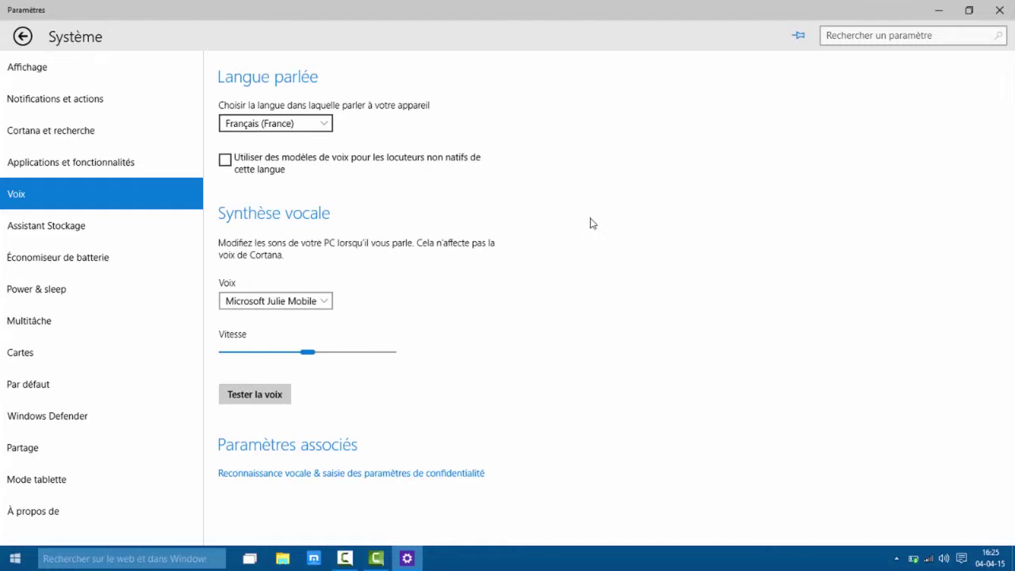
click(245, 400)
click(274, 301)
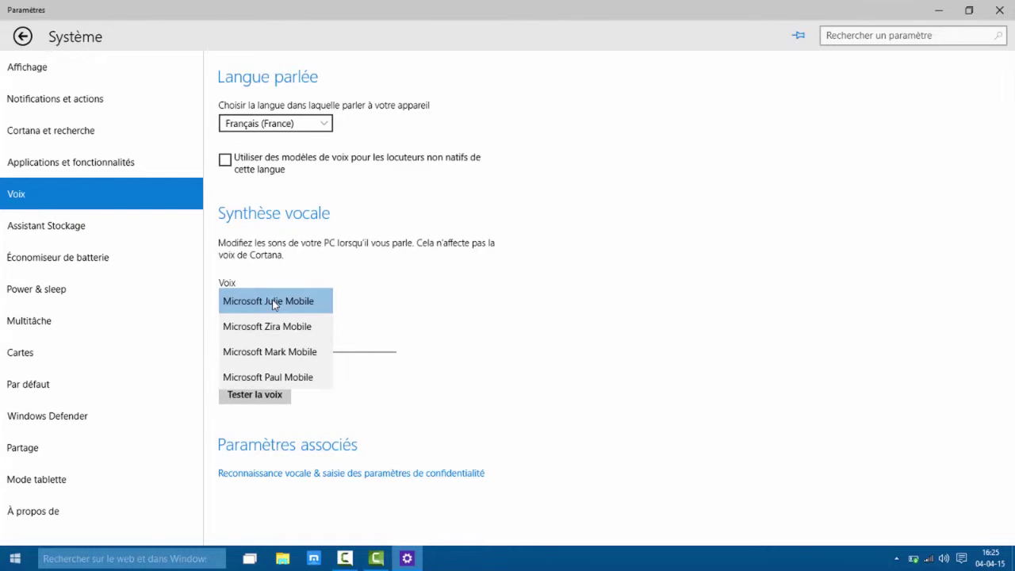
click(309, 353)
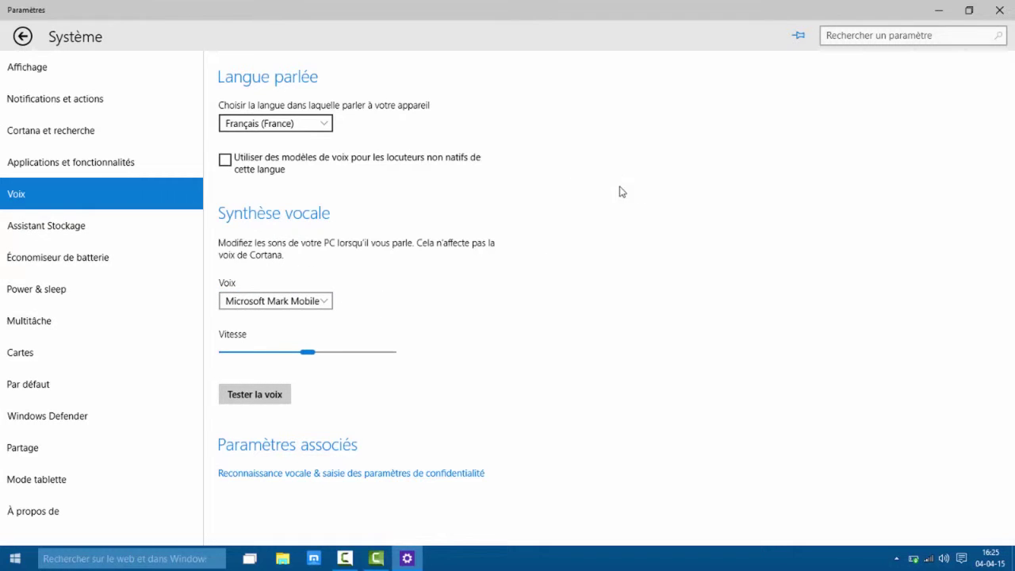
Review Assistant Stockage's drives and save locations, and view the Ce PC storage breakdown before returning to the page
click(143, 236)
scroll(259, 171, down, 1)
scroll(286, 181, up, 1)
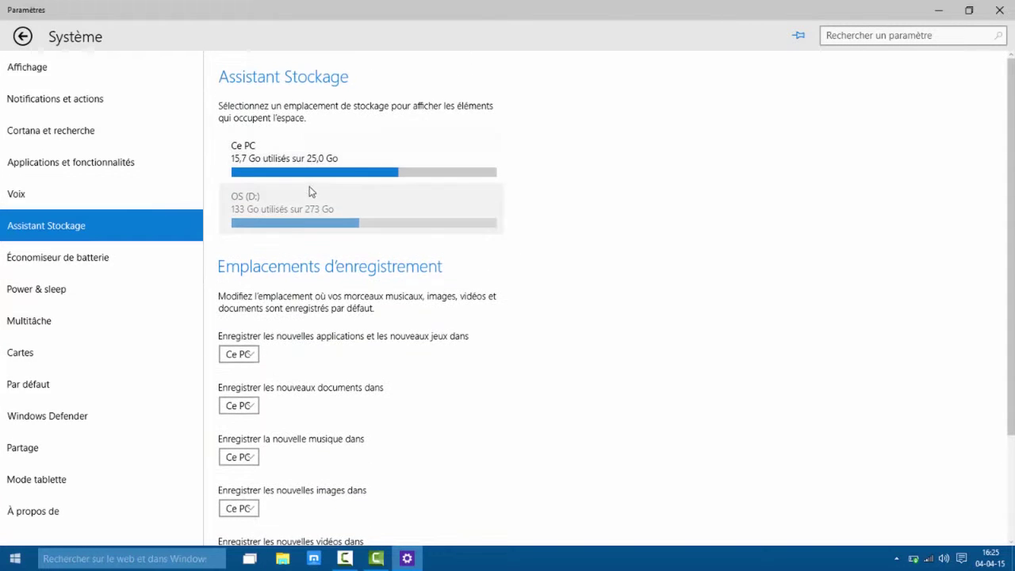
scroll(476, 417, down, 1)
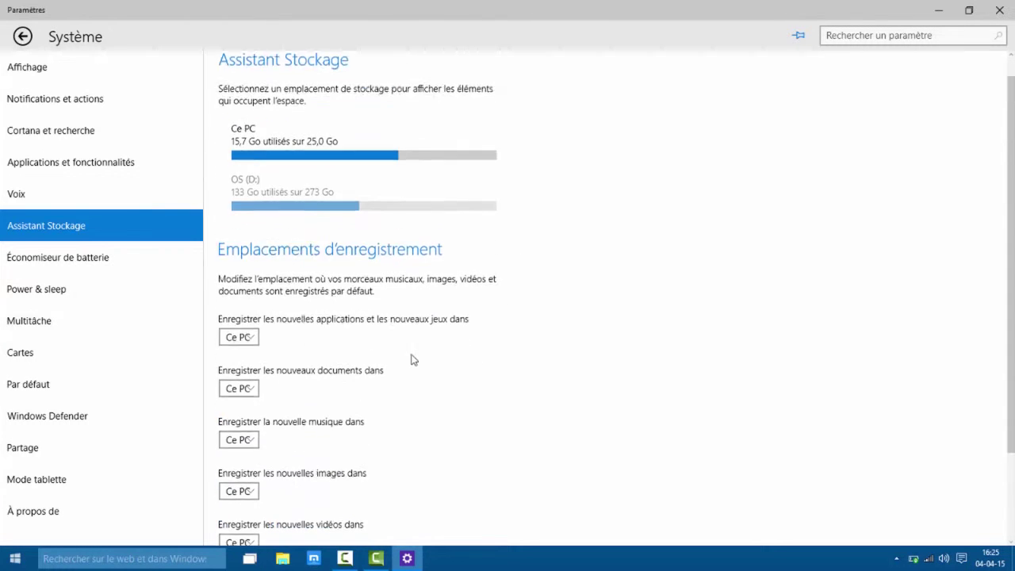
scroll(410, 358, up, 1)
click(331, 150)
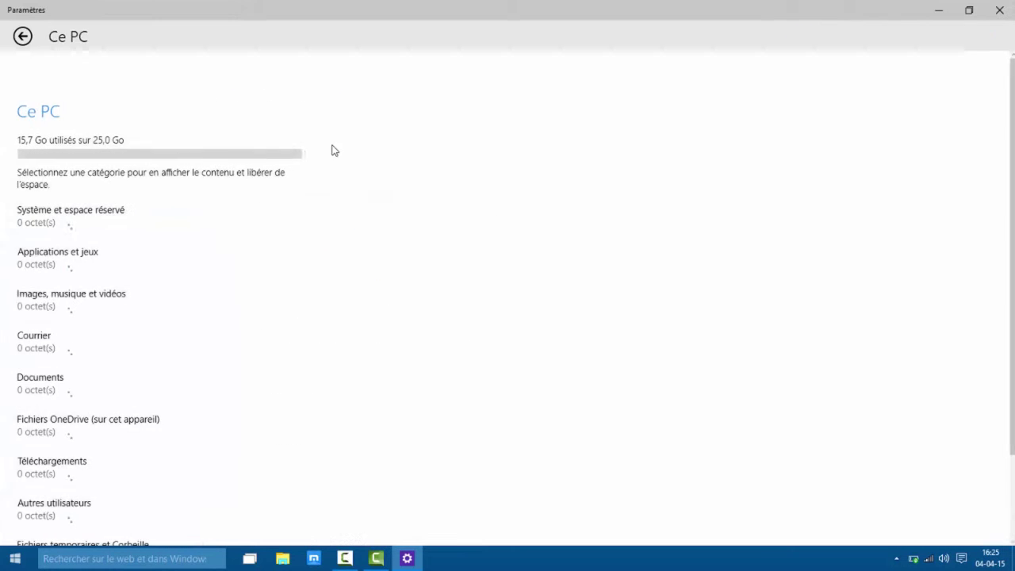
click(22, 36)
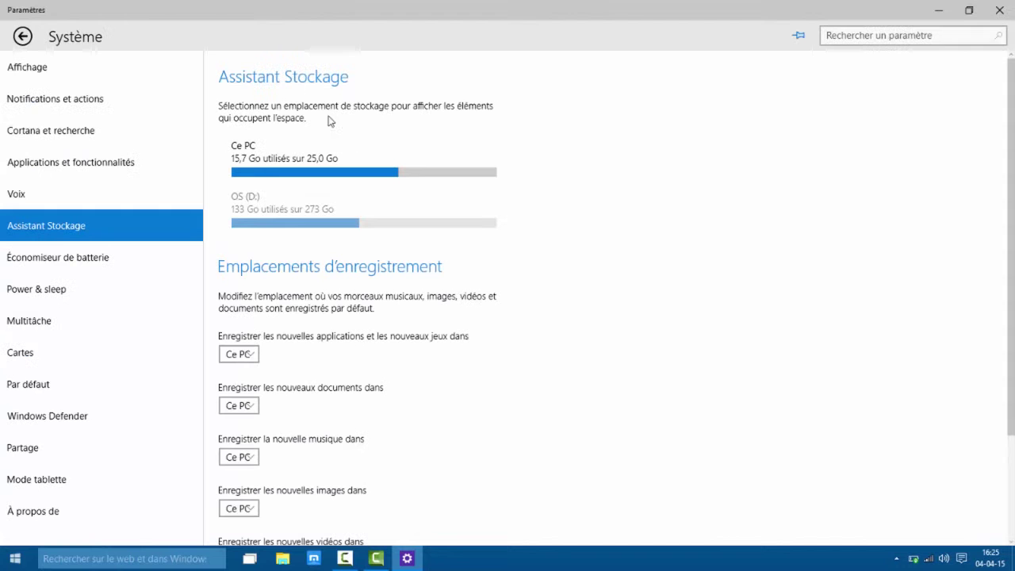
Go through the remaining Système pages from Économiseur de batterie to À propos de, and return to the categories overview
click(61, 258)
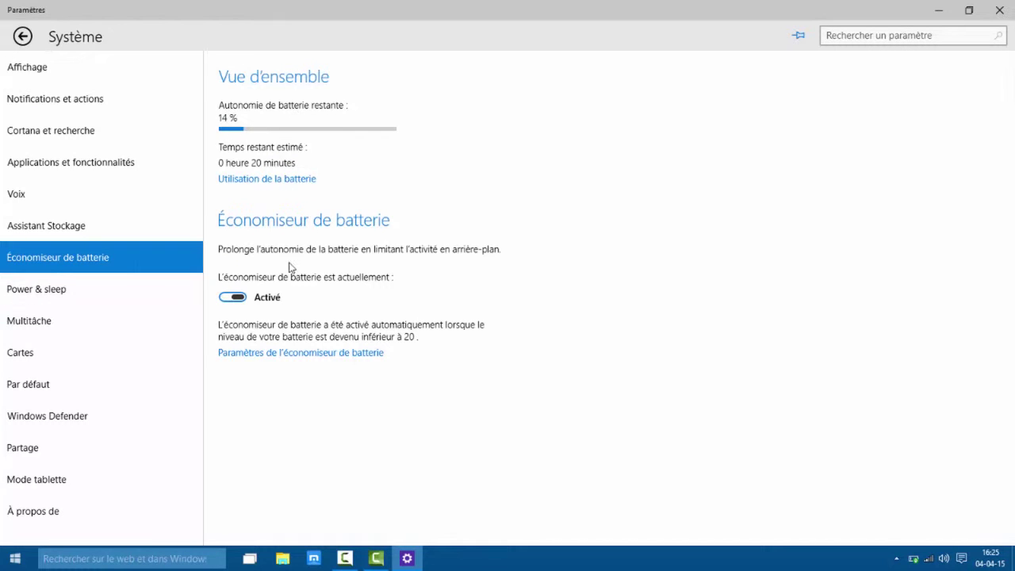
click(111, 291)
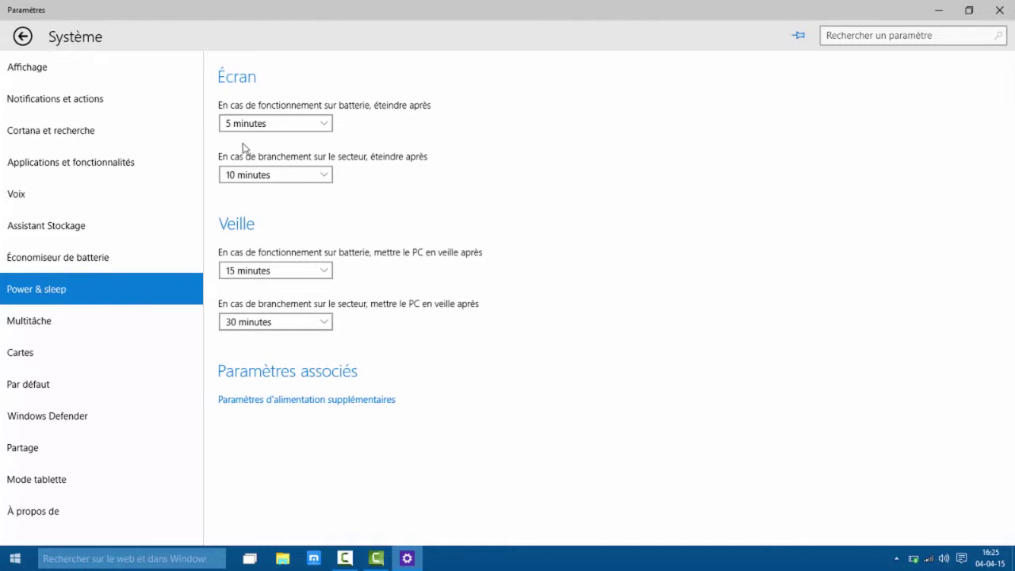
click(77, 325)
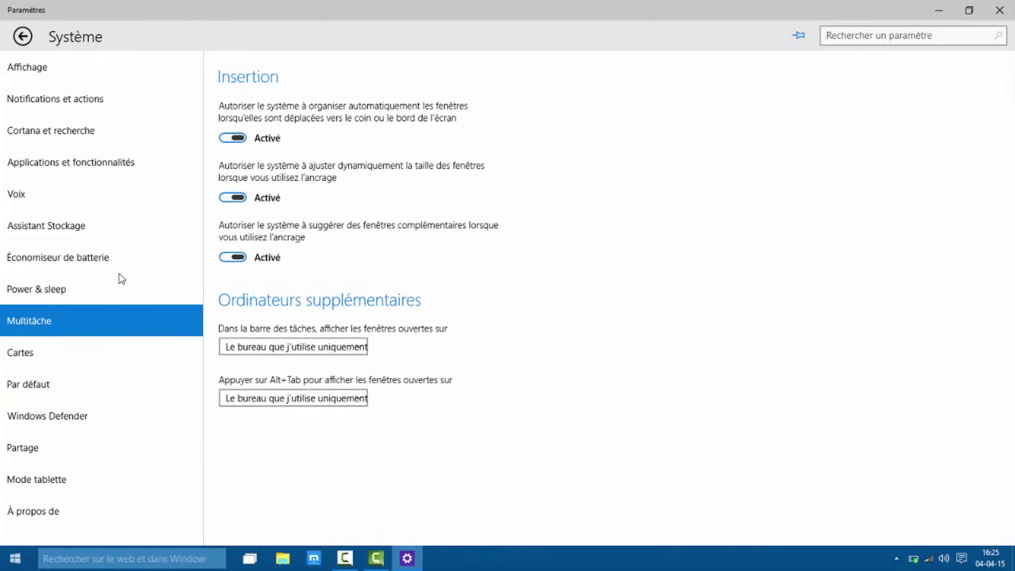
click(45, 357)
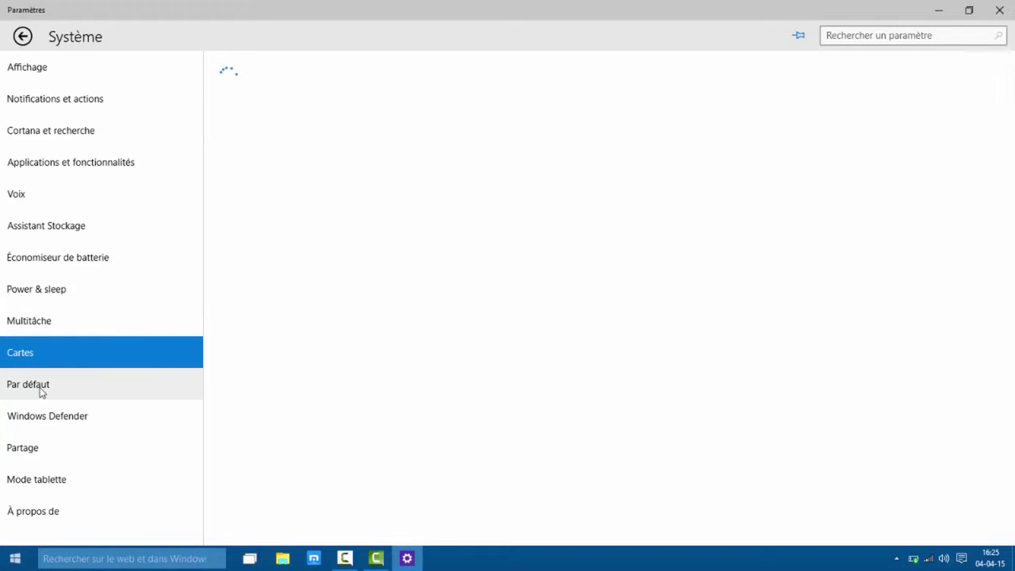
click(40, 393)
click(45, 452)
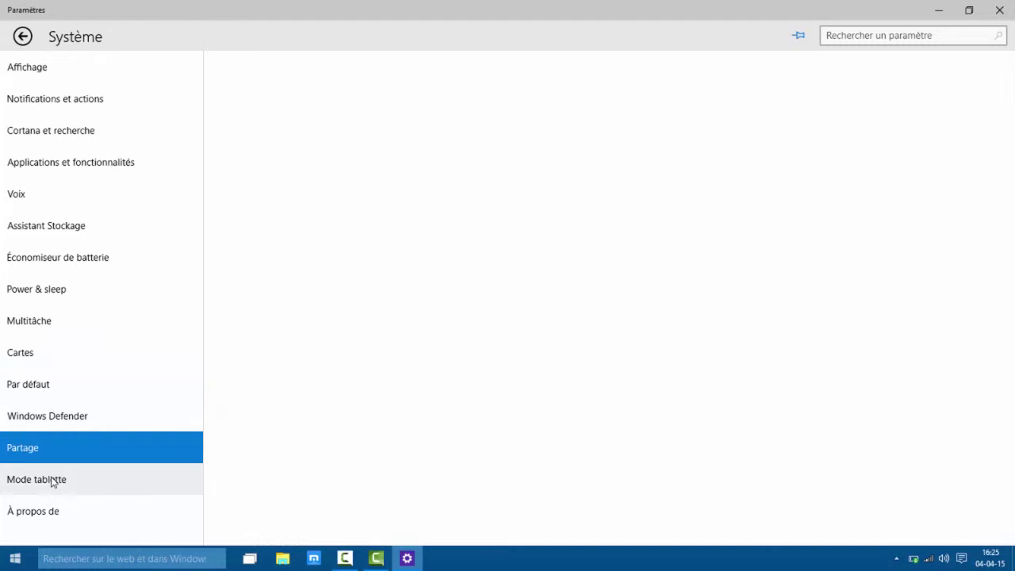
click(52, 481)
click(70, 512)
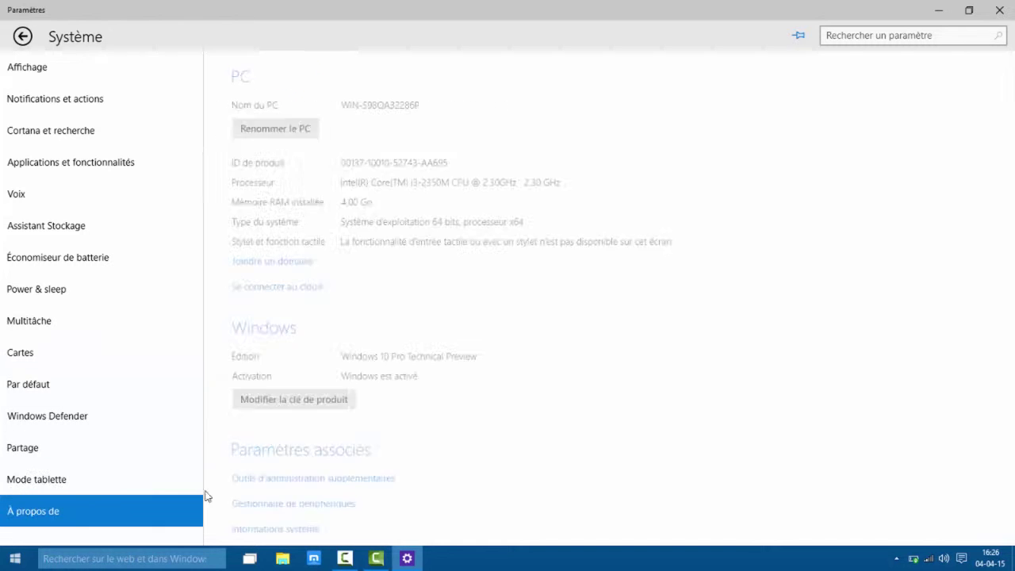
click(35, 43)
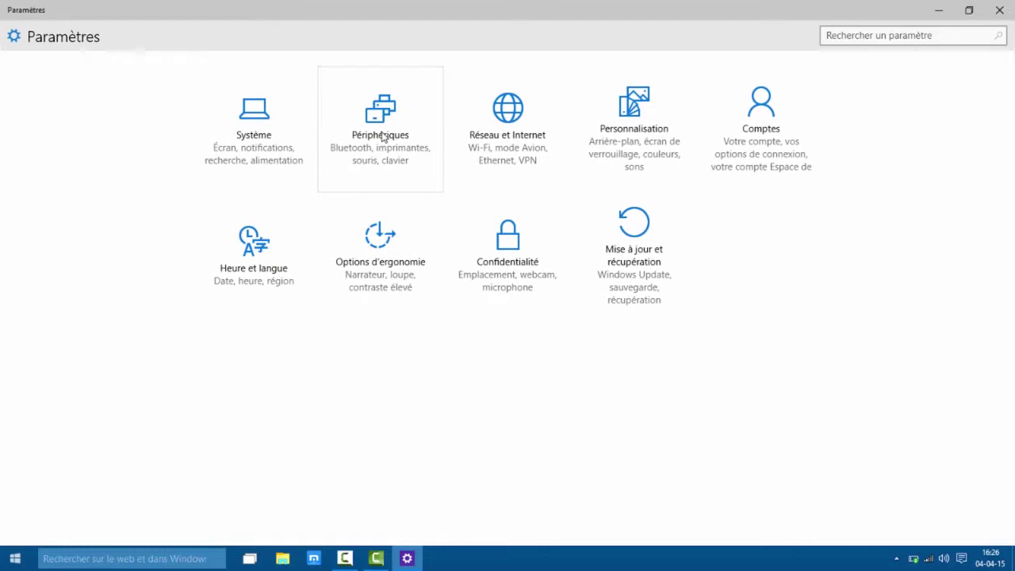
View the Périphériques category's connected devices, mouse and touchpad, and typing pages, and return to the categories overview
click(383, 137)
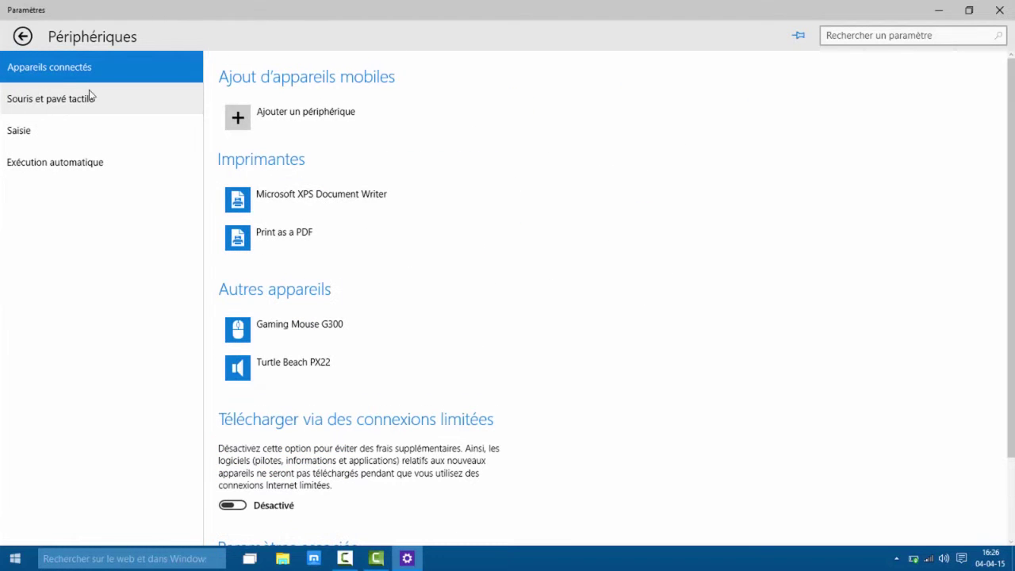
click(97, 98)
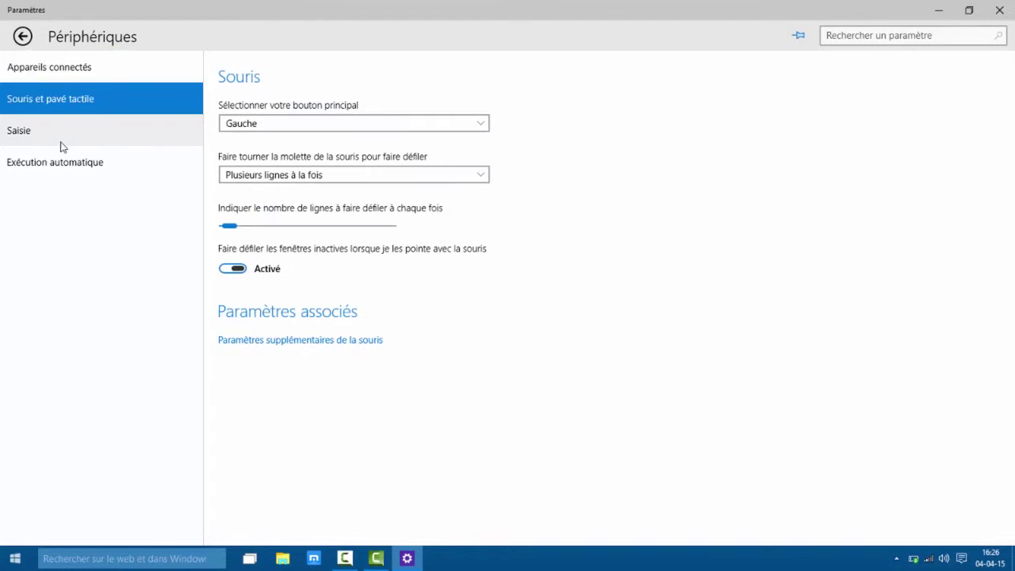
click(62, 143)
click(65, 103)
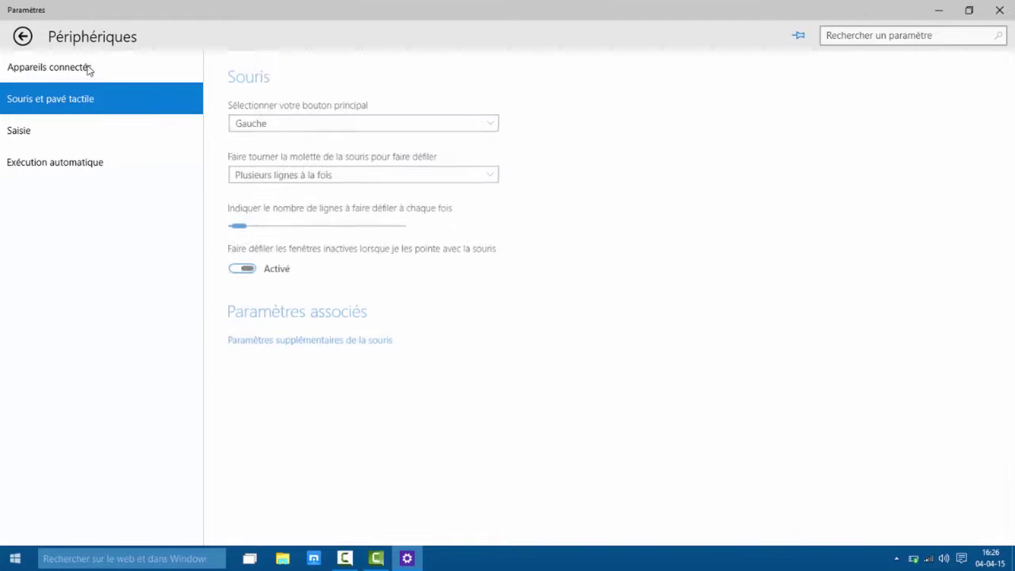
click(23, 36)
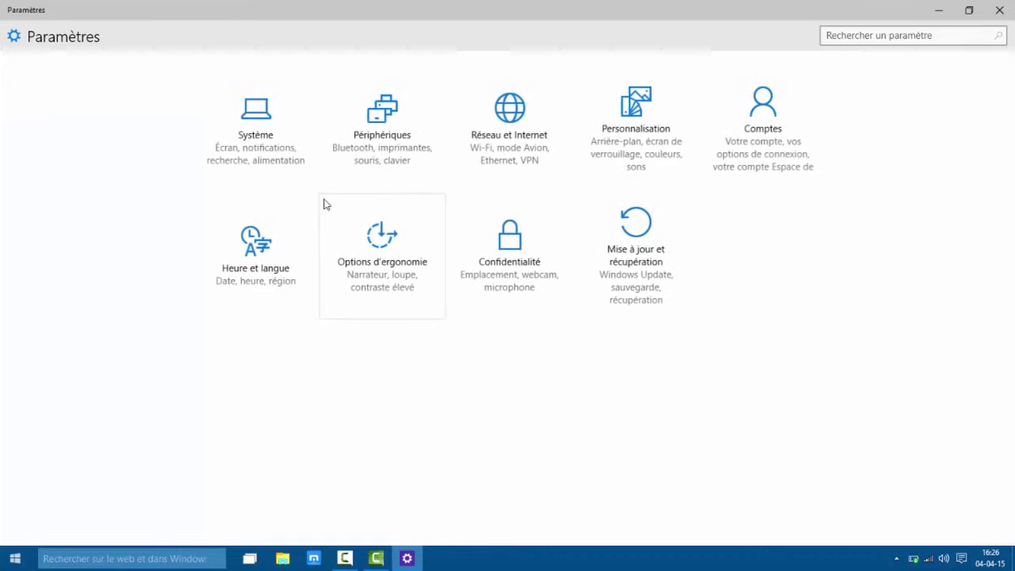
View the Wi-Fi and Ethernet pages of the Réseau et Internet category and return to the categories overview
click(515, 136)
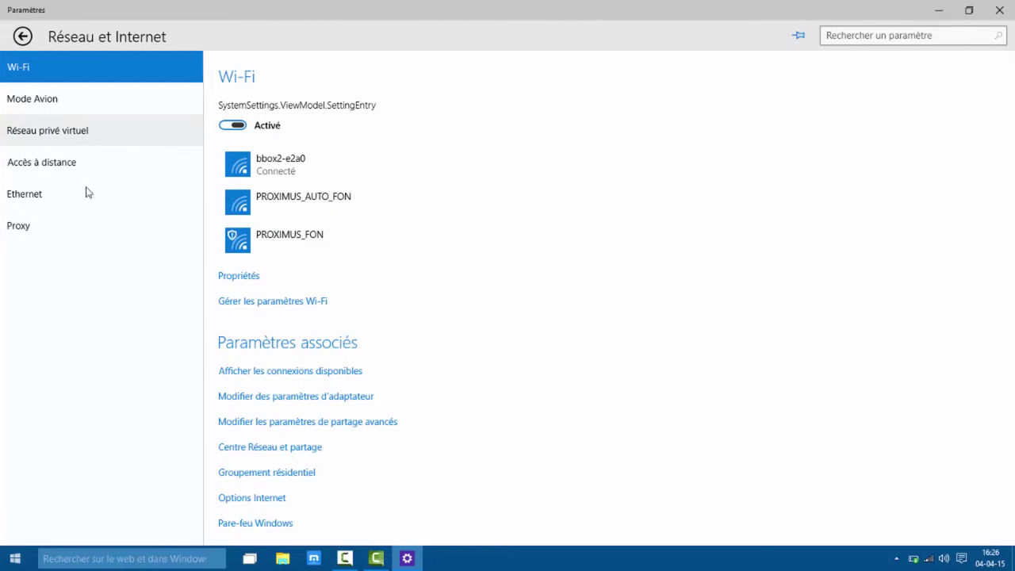
click(32, 199)
click(22, 36)
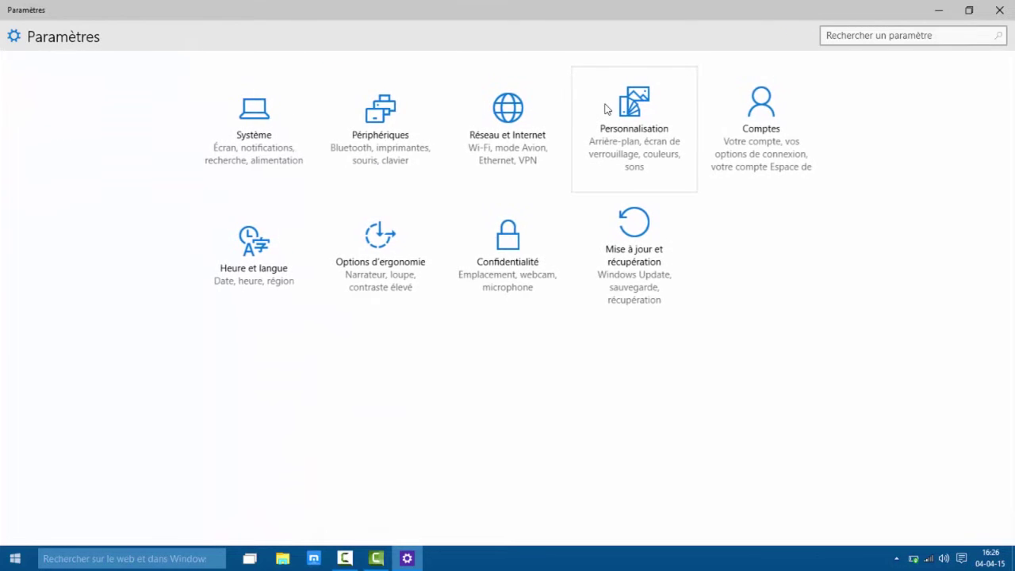
Review the lock screen options in Personnalisation, set its background to Éclairage Windows, and close Paramètres
click(638, 119)
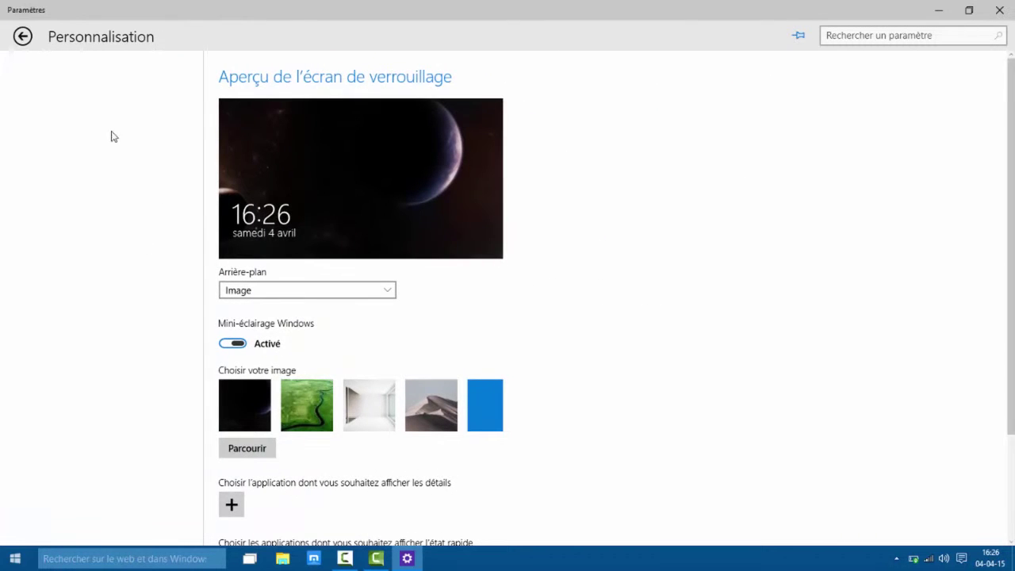
scroll(318, 192, down, 3)
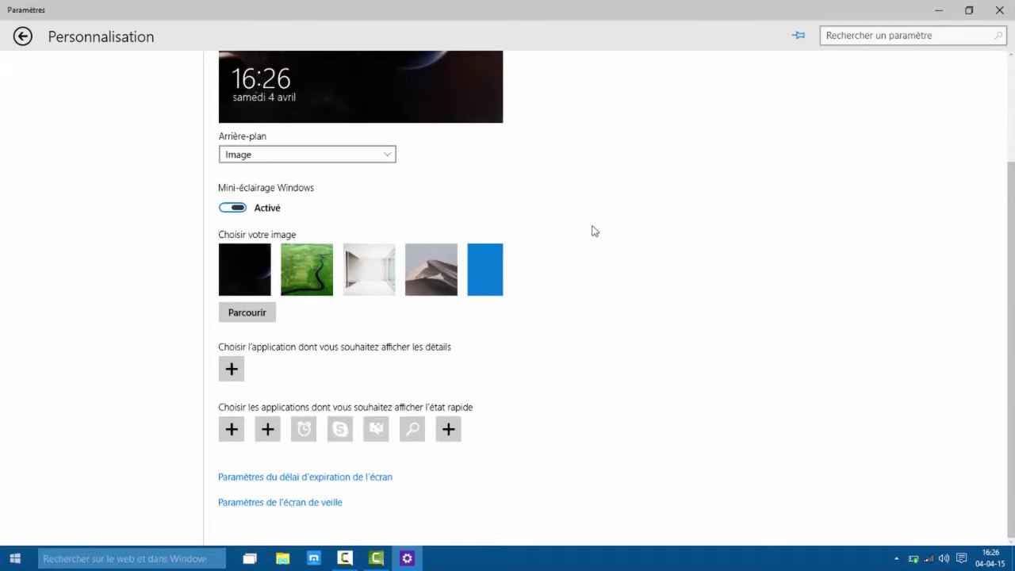
scroll(594, 231, up, 3)
click(333, 291)
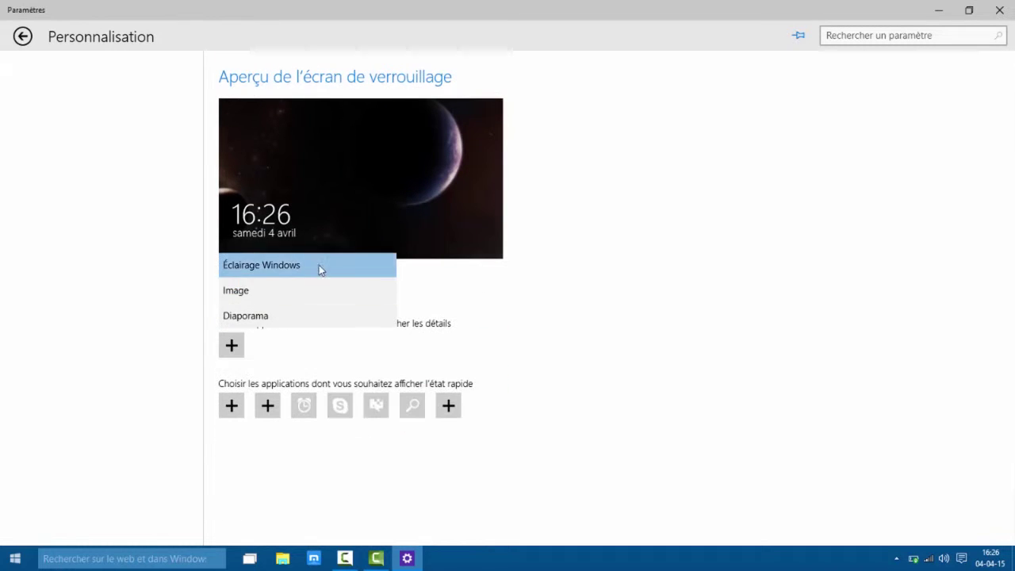
click(319, 265)
click(318, 291)
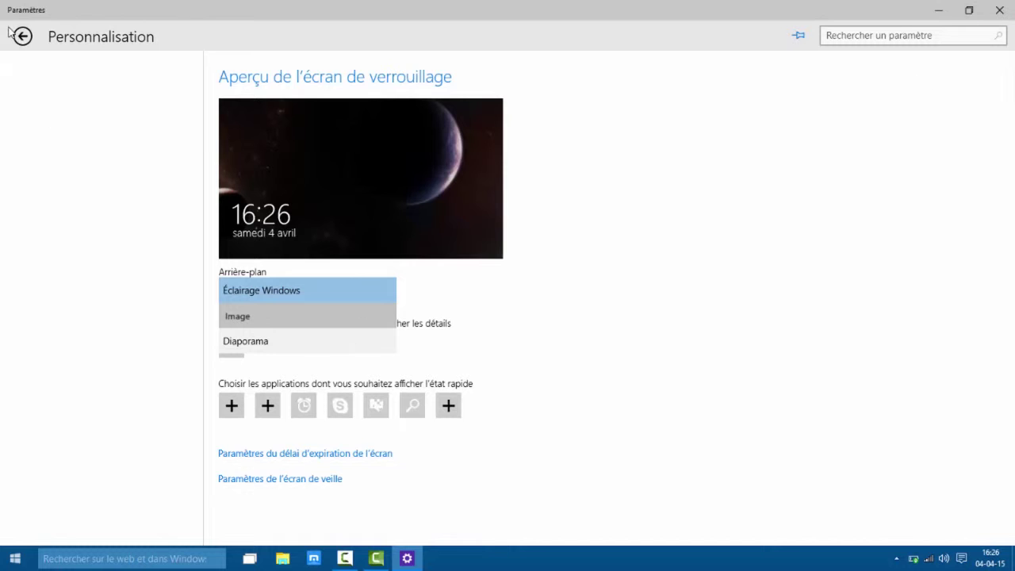
click(1000, 9)
Try to reopen Paramètres from the Start menu
click(14, 559)
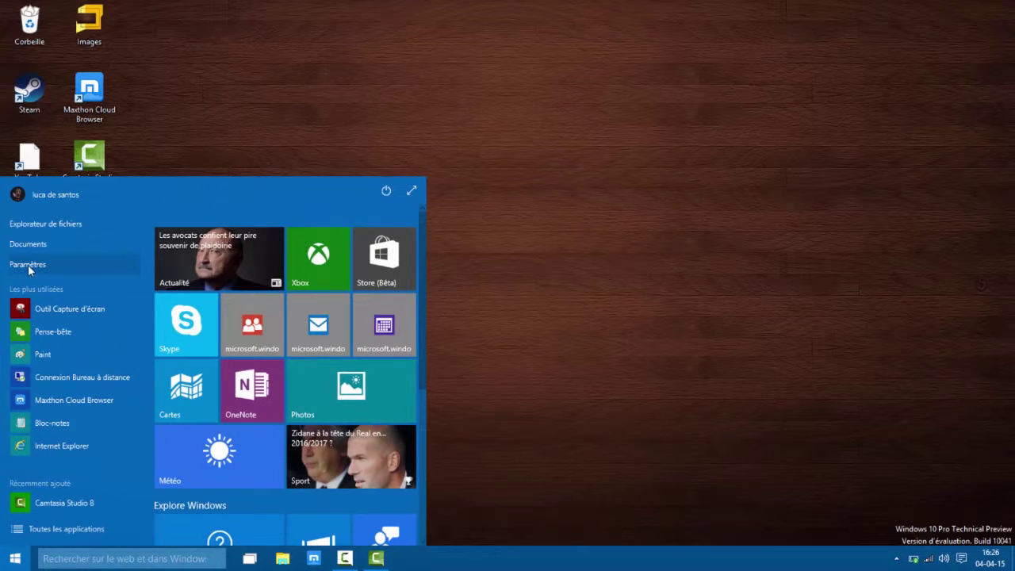
click(514, 244)
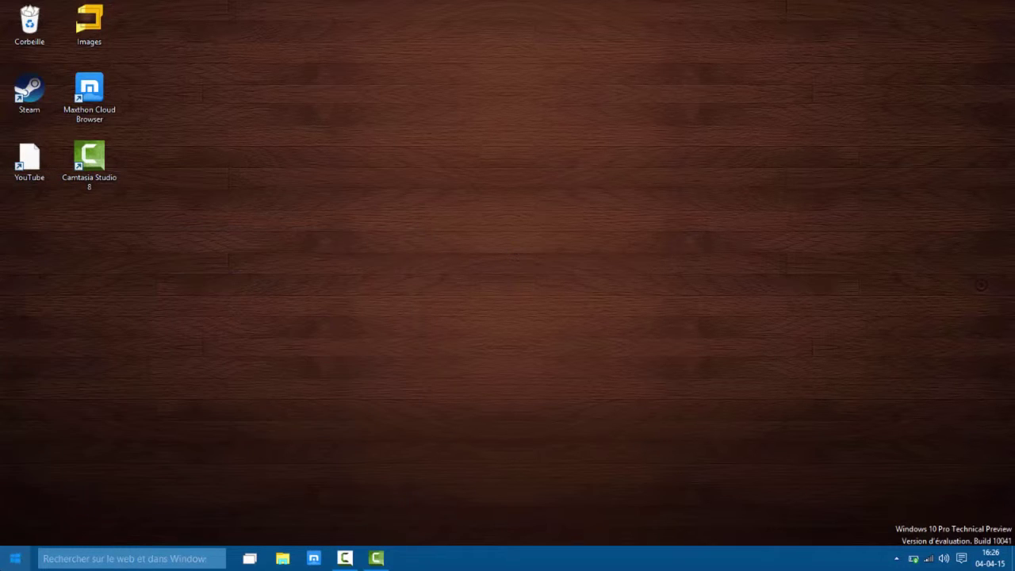
click(14, 558)
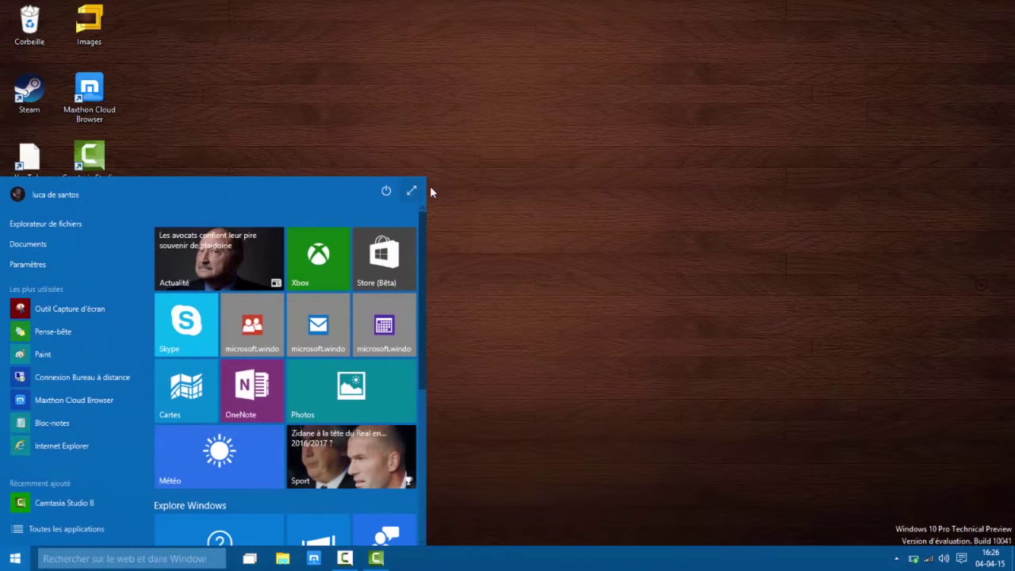
click(430, 190)
drag(229, 183, 623, 324)
click(14, 559)
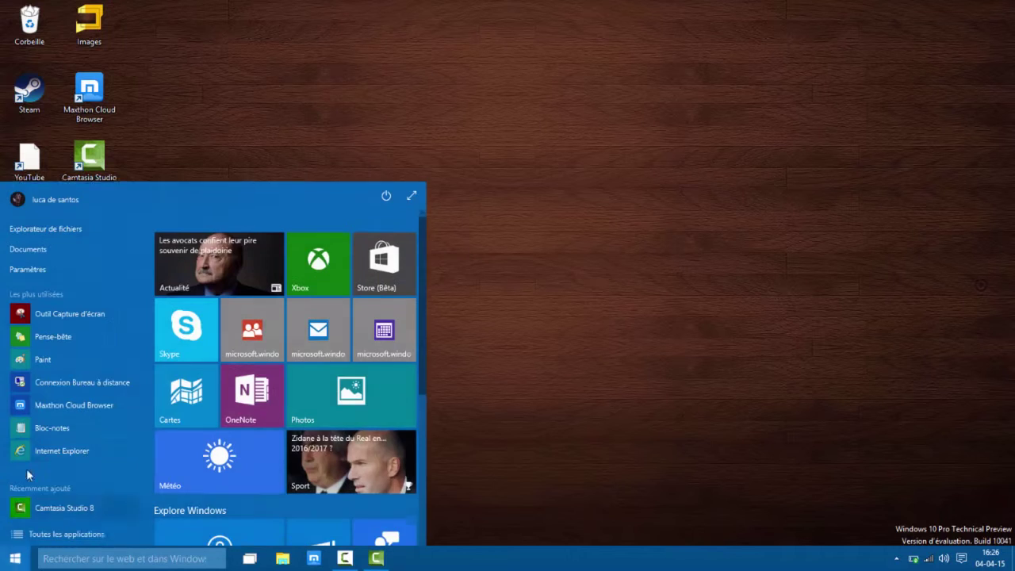
click(37, 262)
click(14, 558)
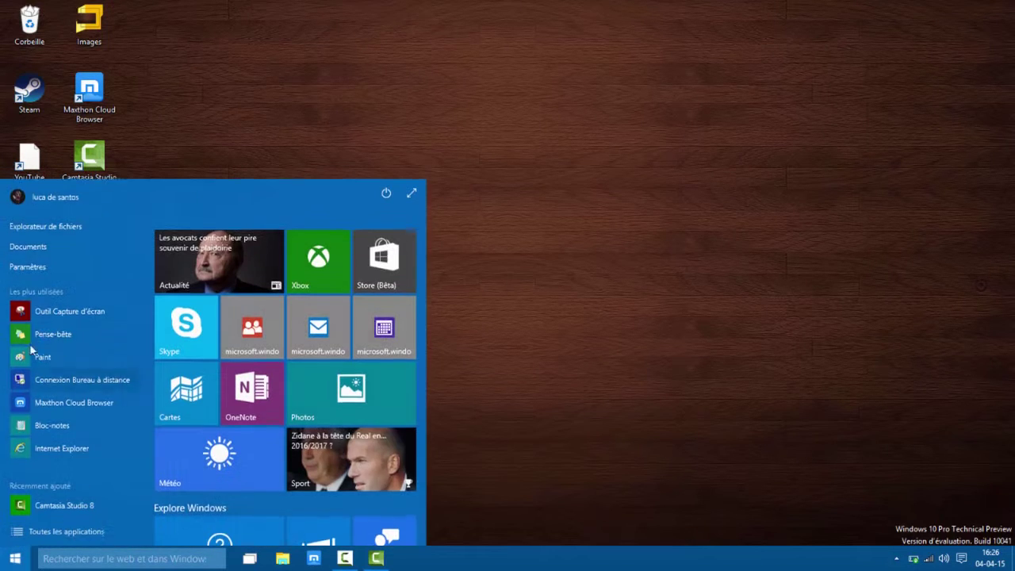
click(44, 262)
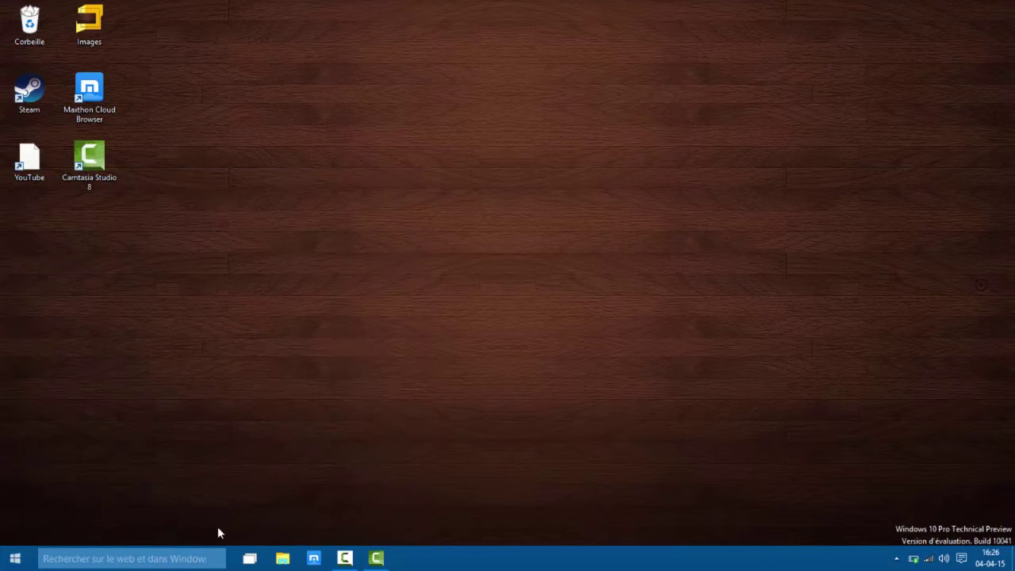
Reopen Paramètres from the Start menu
click(250, 558)
click(250, 559)
click(14, 558)
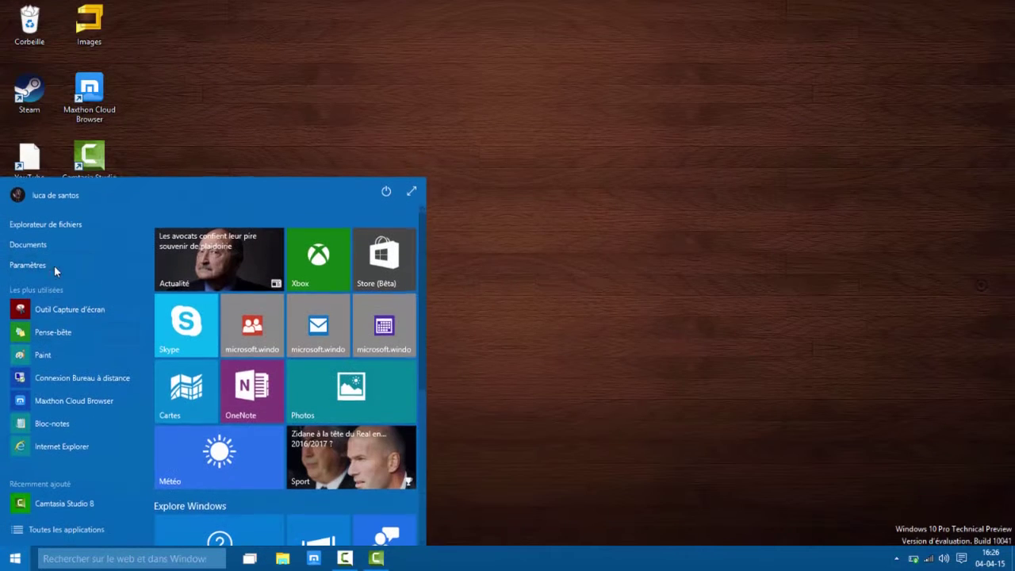
click(758, 256)
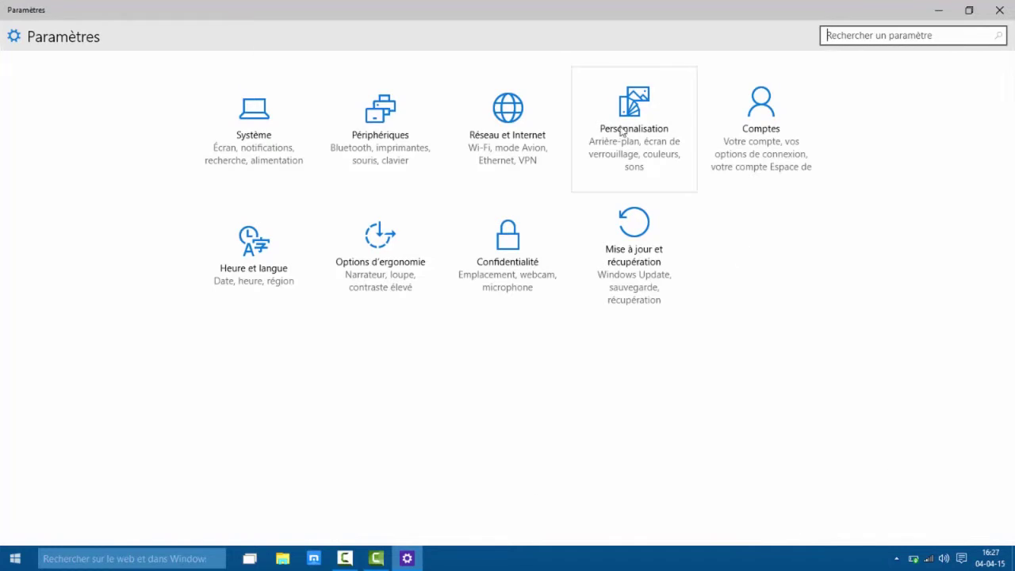
Set the lock screen background to Éclairage Windows in Personnalisation, reopen the list of background types, and close Paramètres
click(621, 131)
scroll(426, 356, down, 2)
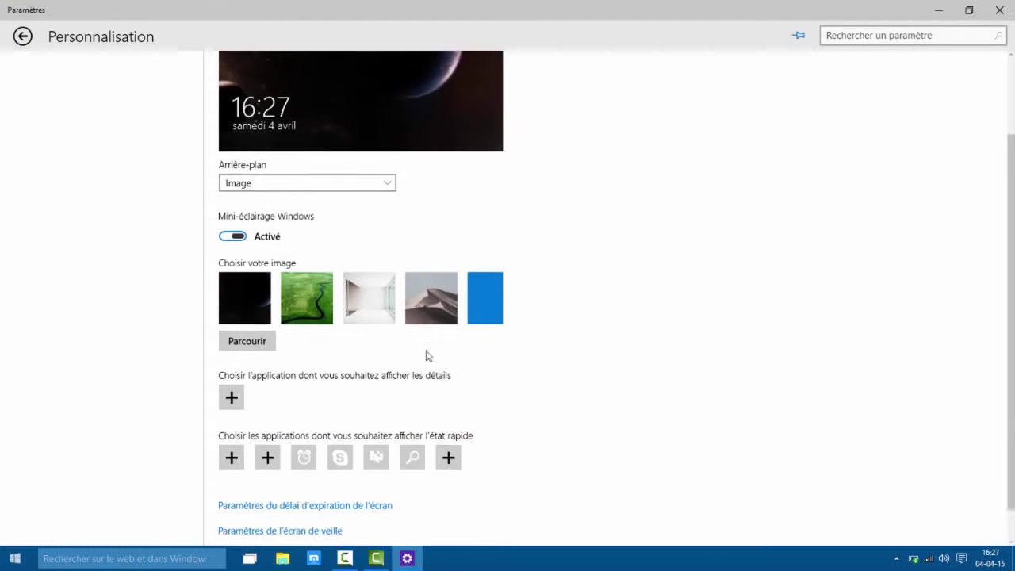
scroll(426, 357, down, 1)
click(284, 153)
click(315, 153)
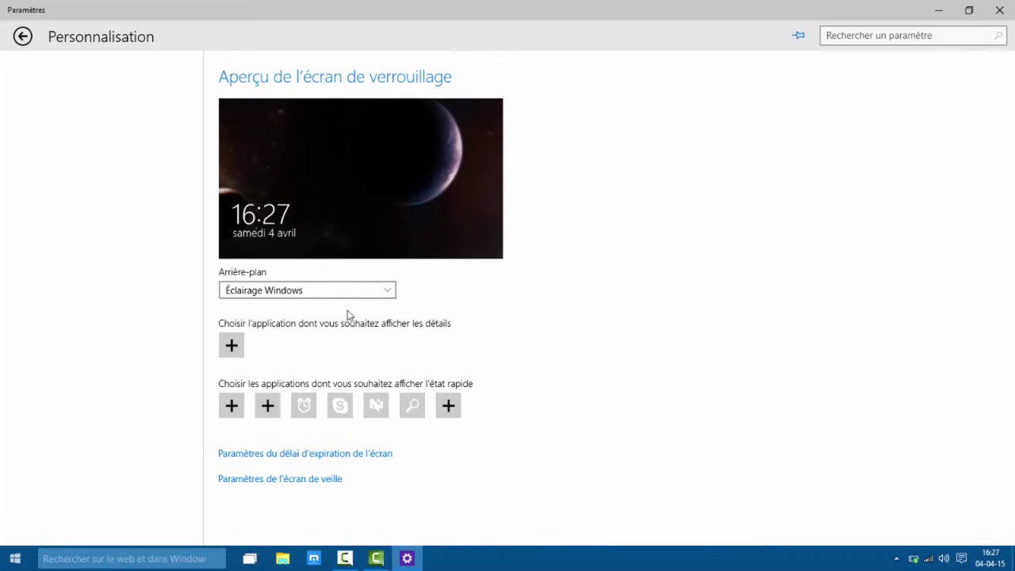
click(289, 290)
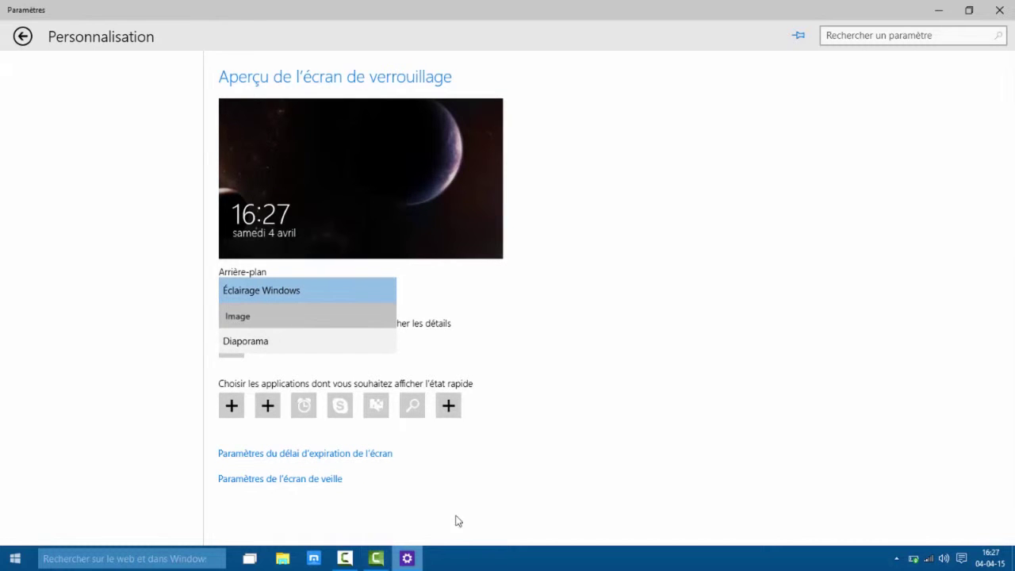
click(999, 10)
Reopen Paramètres and open the screen saver settings from the Personnalisation category
key(super+i)
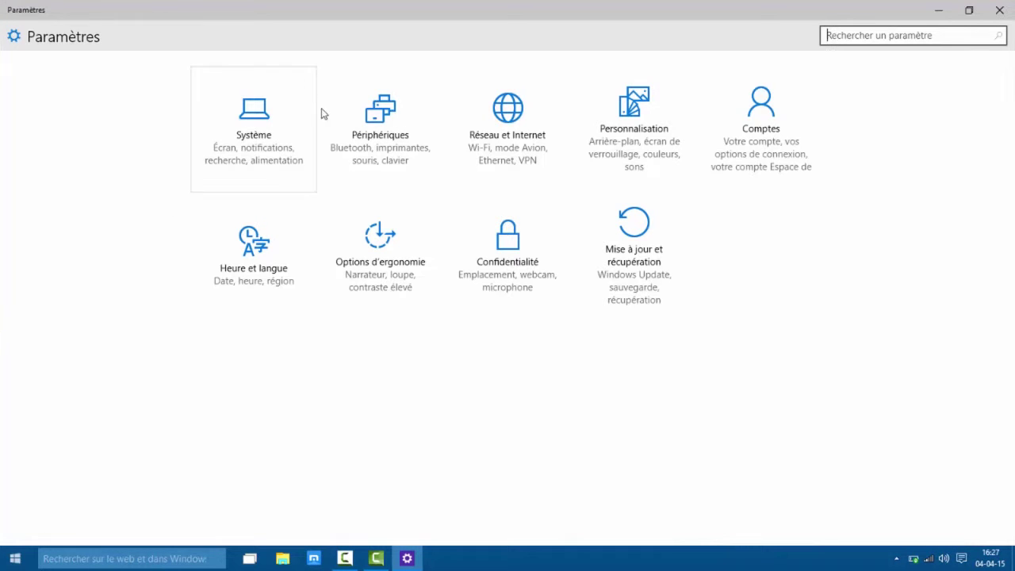
click(614, 116)
scroll(313, 373, down, 3)
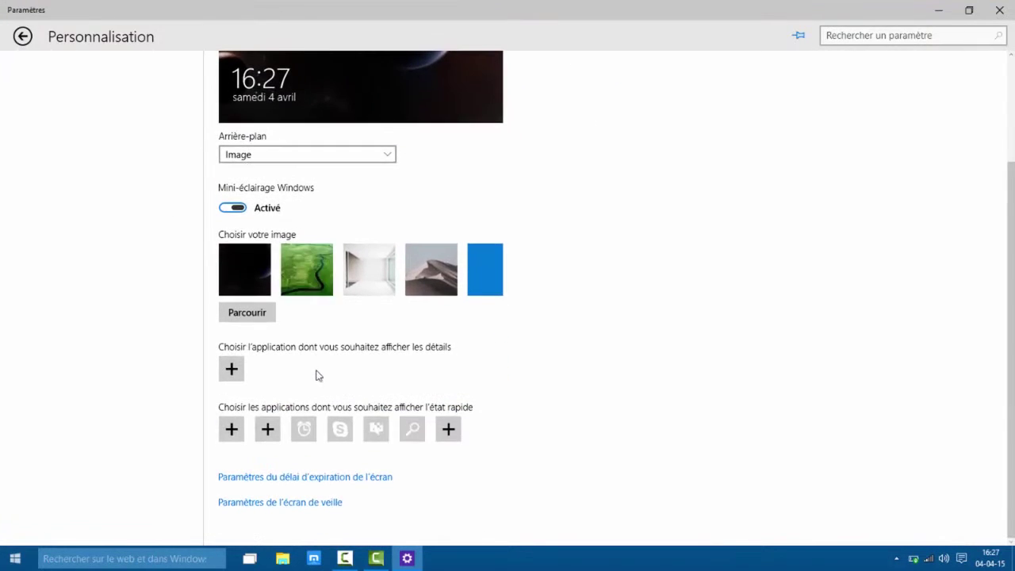
scroll(296, 399, up, 1)
scroll(297, 399, down, 1)
click(312, 504)
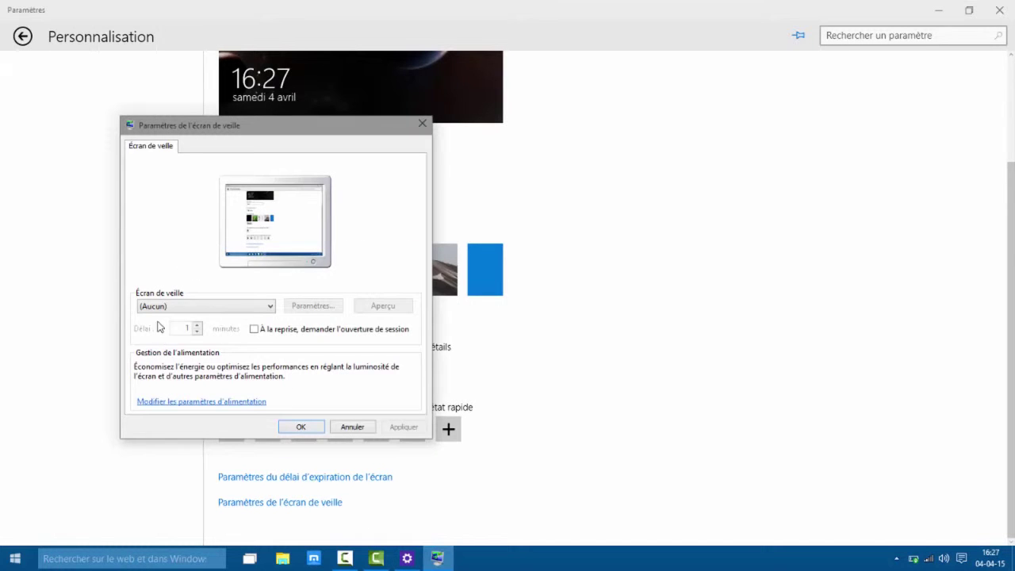
Try the Ballet de lignes screen saver and change the selection to Texte 3D
click(217, 305)
click(218, 306)
drag(251, 124, 396, 87)
click(344, 271)
click(351, 292)
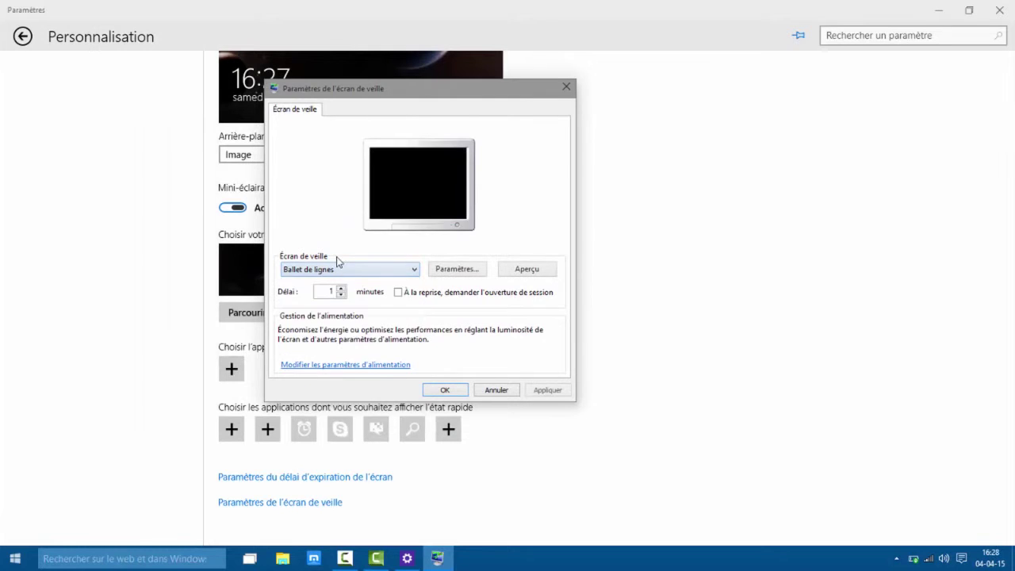
click(340, 269)
click(319, 329)
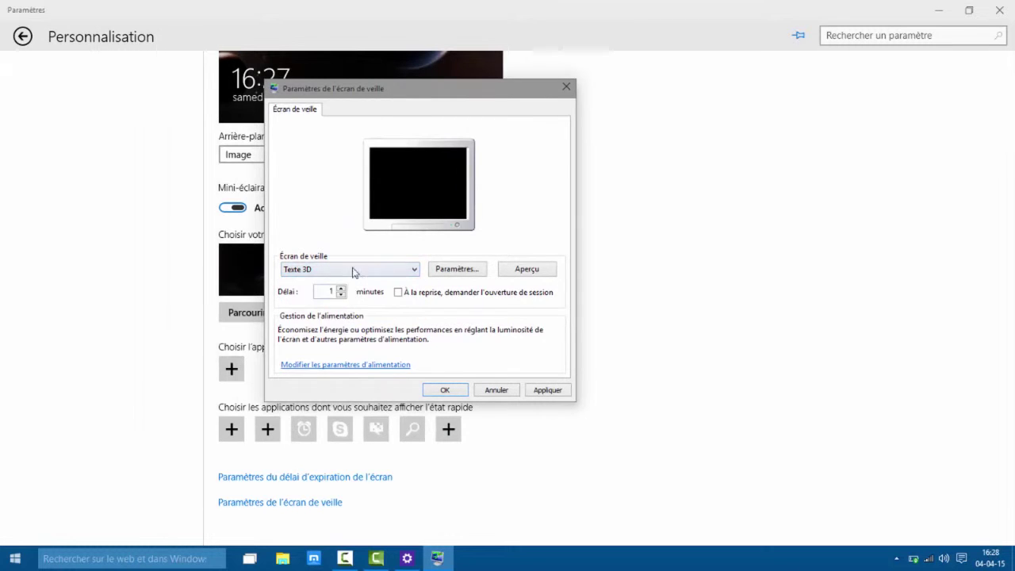
Set the 3D text screen saver's custom text to COUCOU and apply the screen saver settings
click(456, 269)
drag(420, 184, 240, 189)
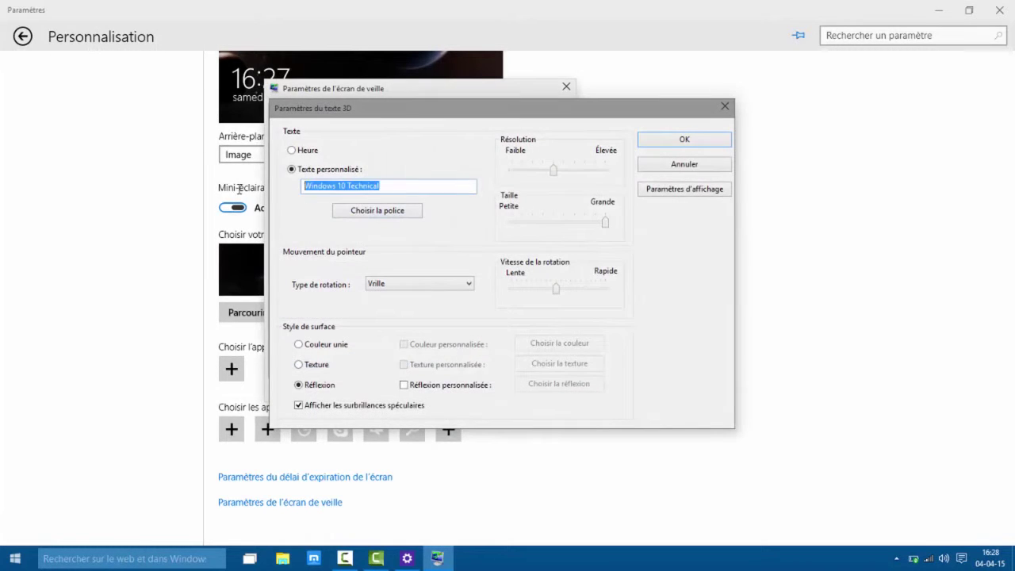
text(C)
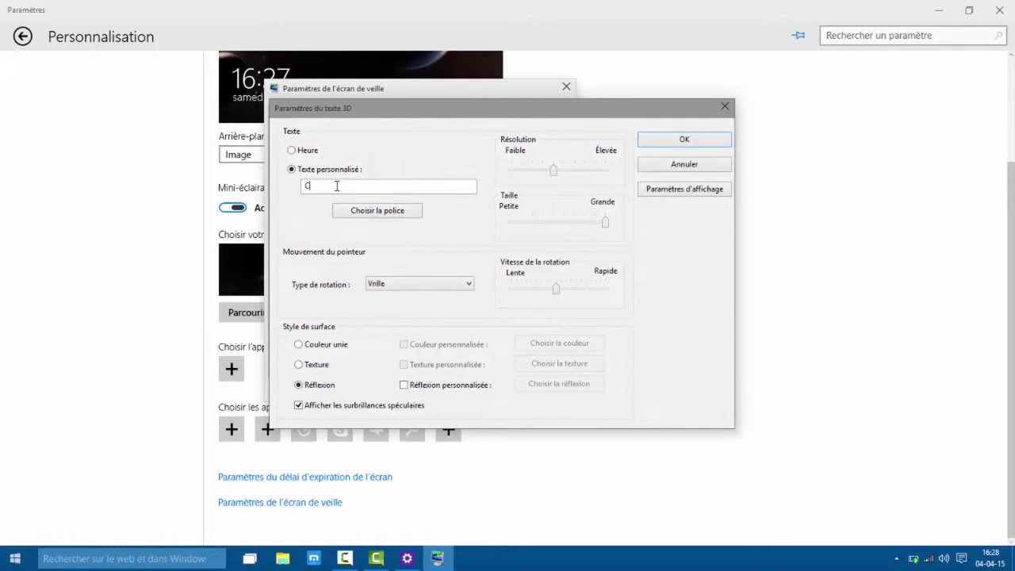
text(OUCOU)
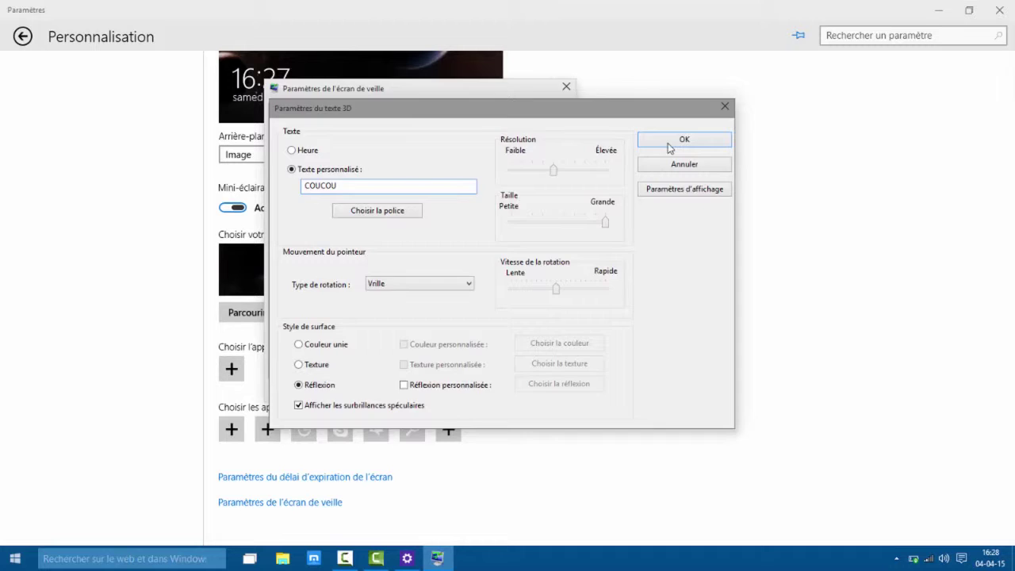
click(667, 144)
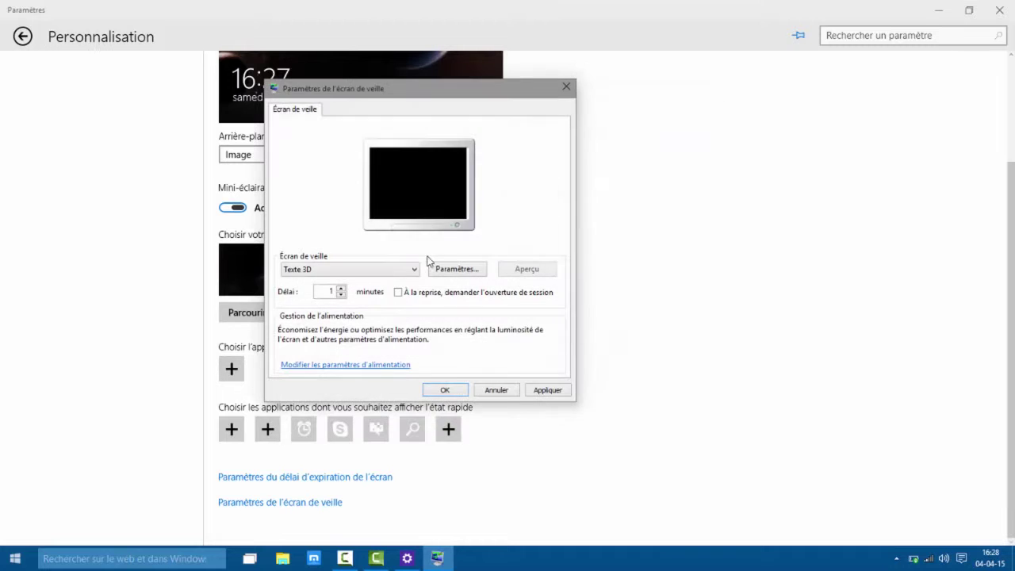
click(554, 391)
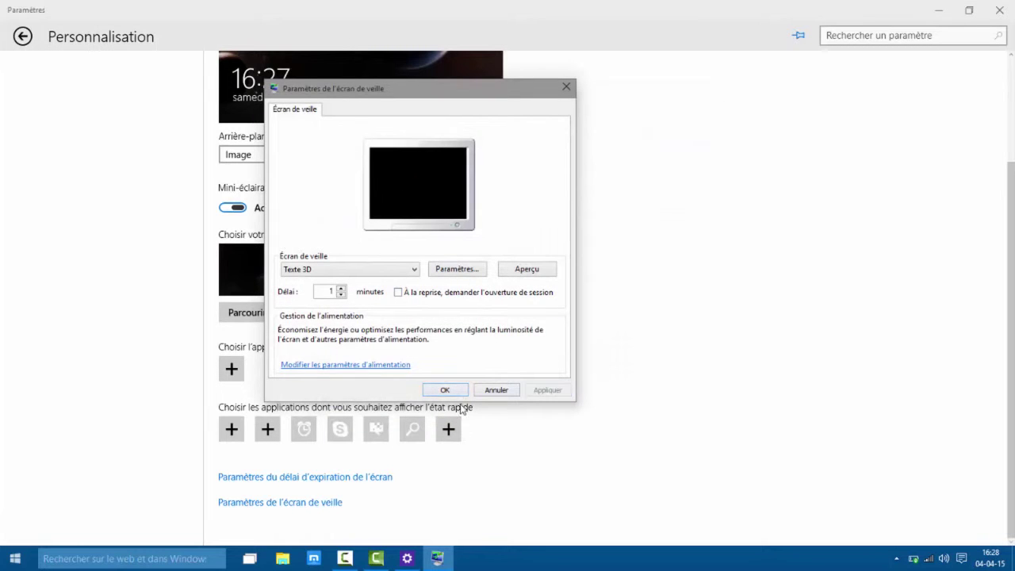
click(456, 390)
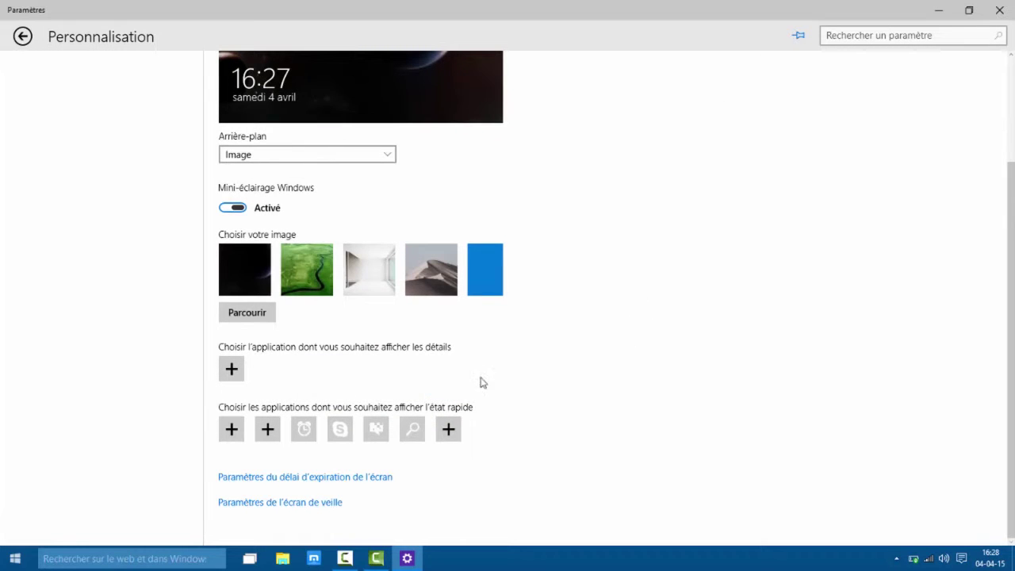
View the account and sign-in options pages of the Comptes category and return to the categories overview
click(22, 38)
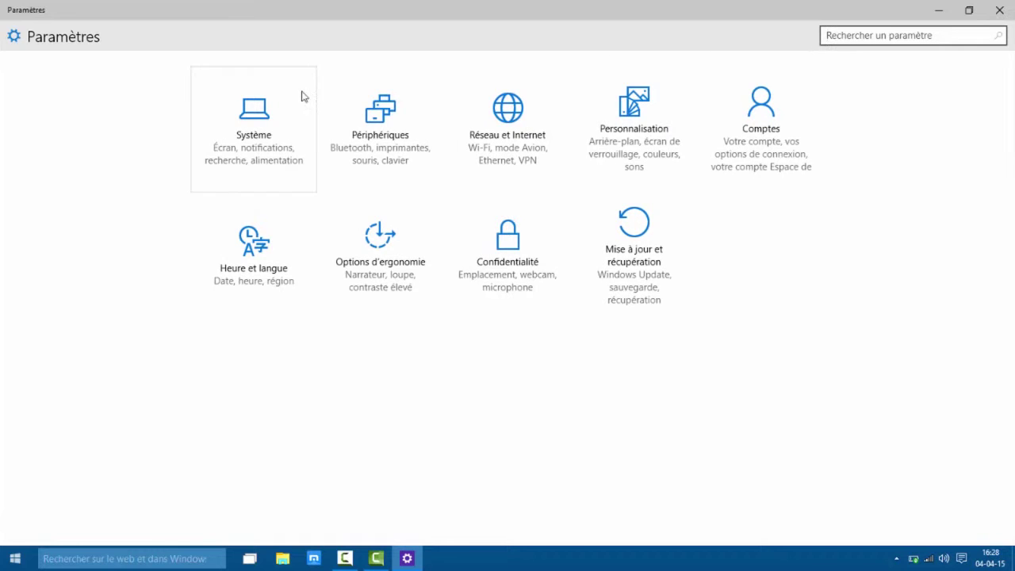
click(750, 154)
scroll(464, 322, down, 3)
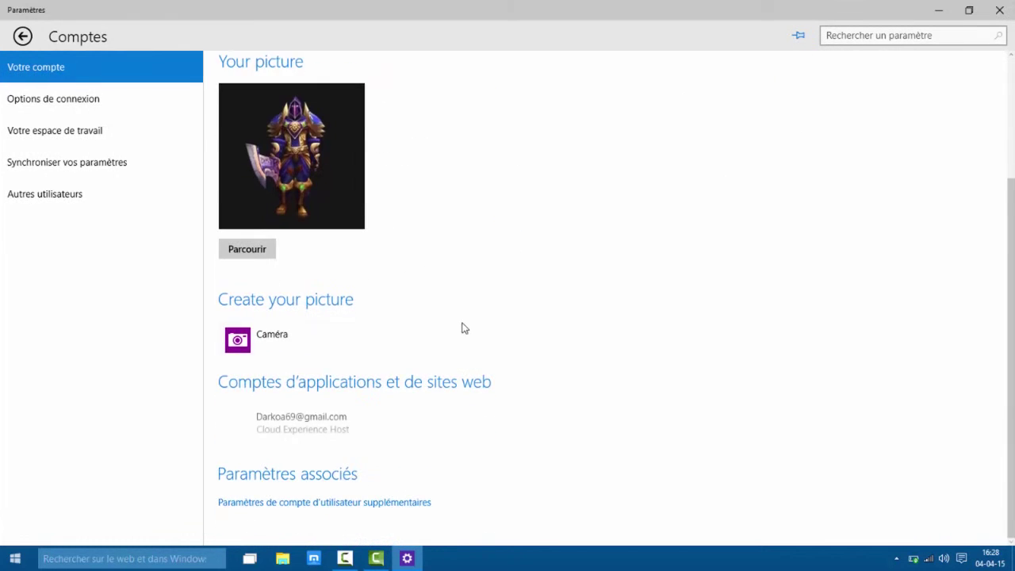
scroll(462, 326, up, 3)
click(60, 119)
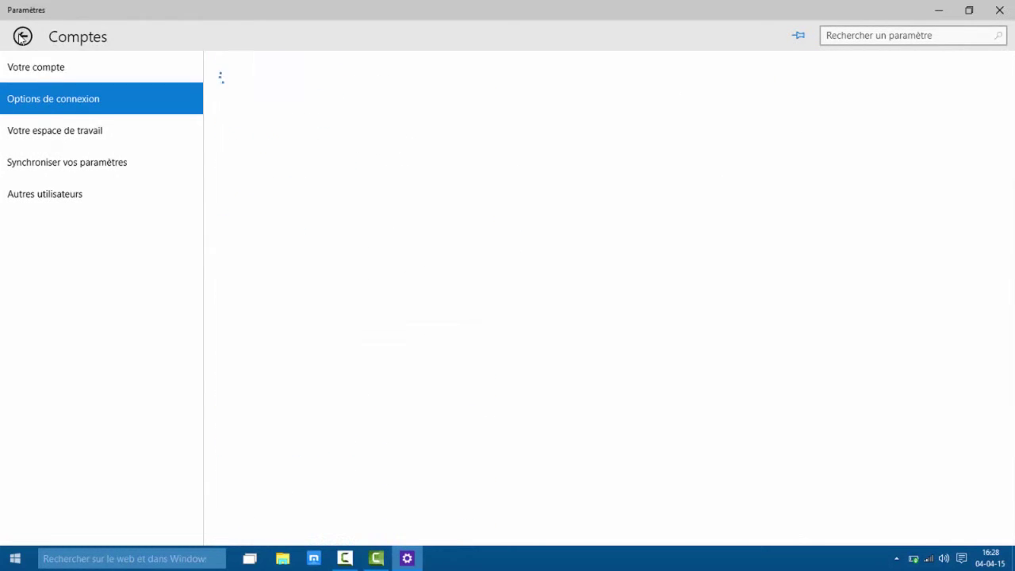
click(22, 35)
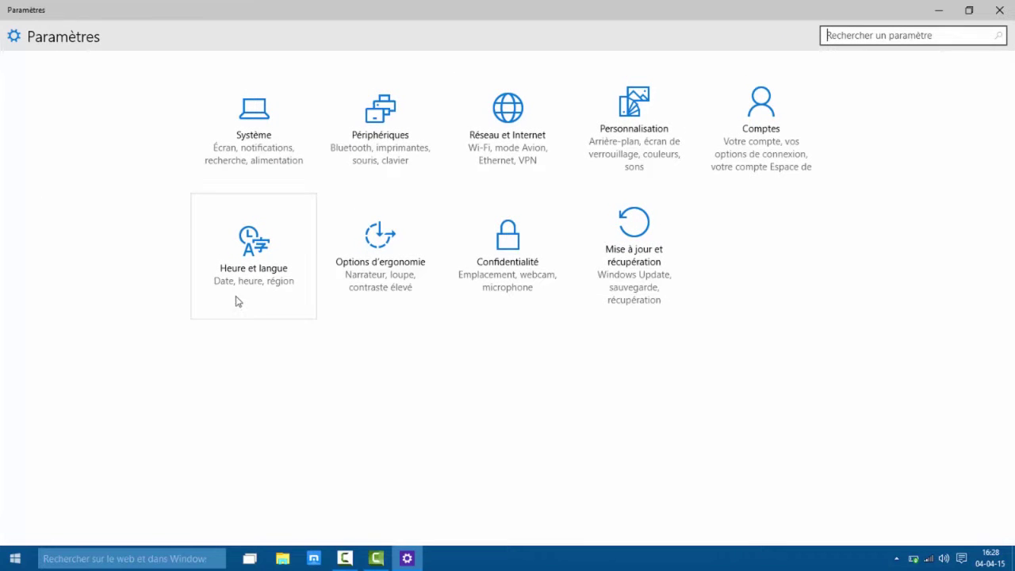
Examine the Narrateur page of Options d'ergonomie, including its voice, sound, and cursor and key settings
click(398, 299)
scroll(226, 288, down, 2)
scroll(283, 177, down, 2)
scroll(349, 236, up, 4)
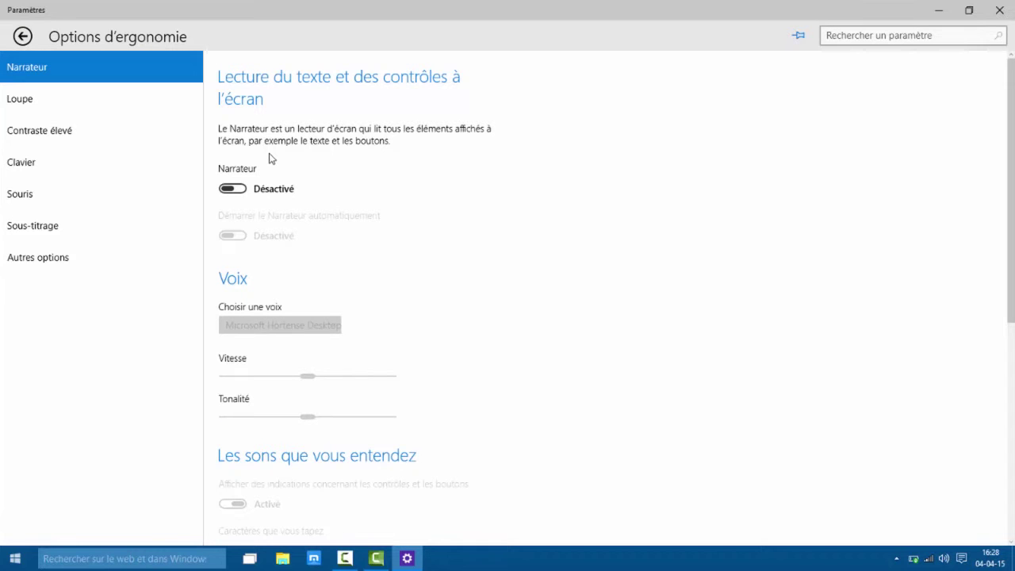
scroll(269, 159, down, 5)
scroll(388, 172, up, 5)
scroll(272, 263, down, 7)
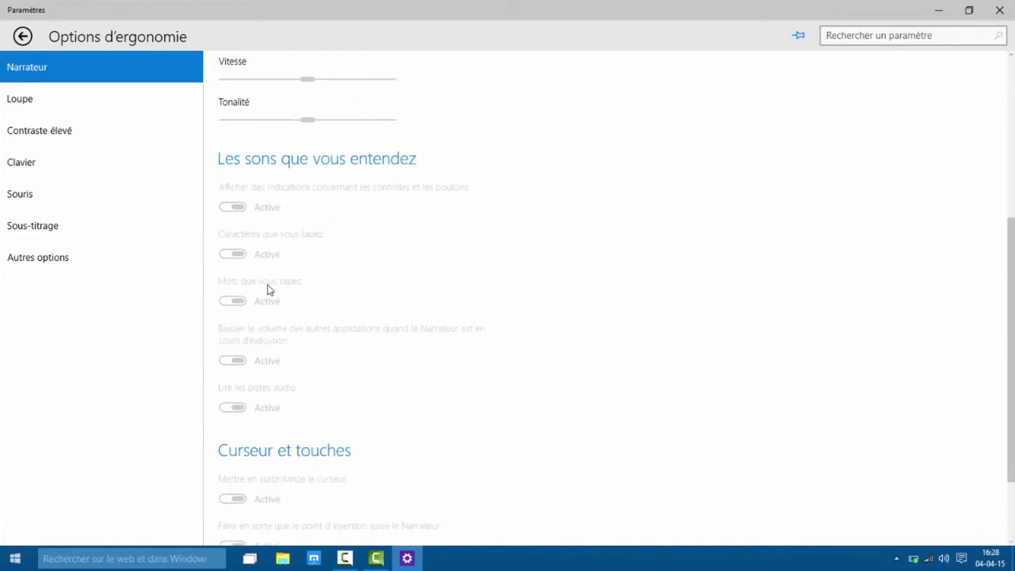
scroll(268, 289, up, 5)
scroll(269, 336, down, 2)
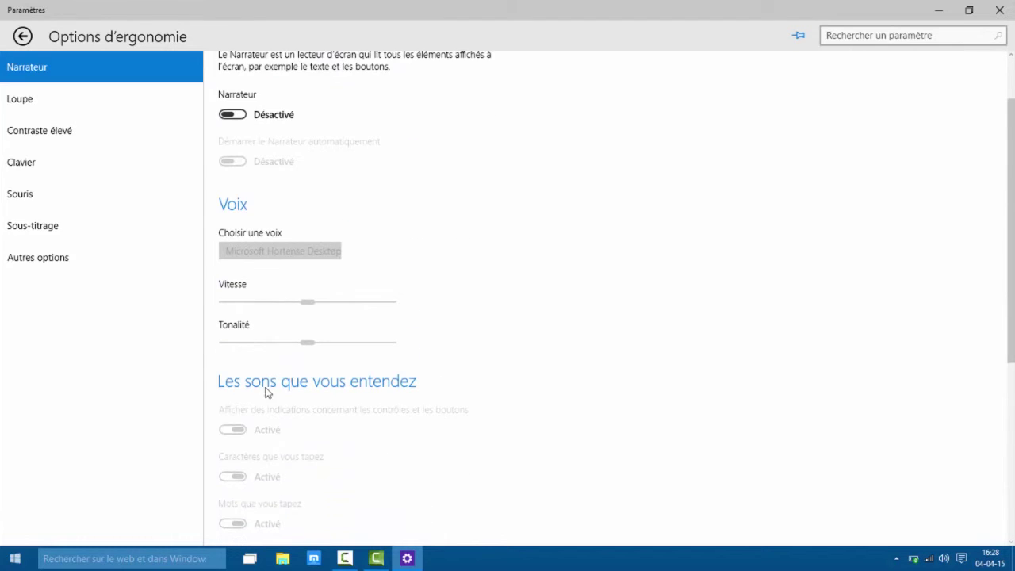
Demonstrate the Loupe in Options d'ergonomie by turning it on and off twice
click(32, 99)
click(225, 127)
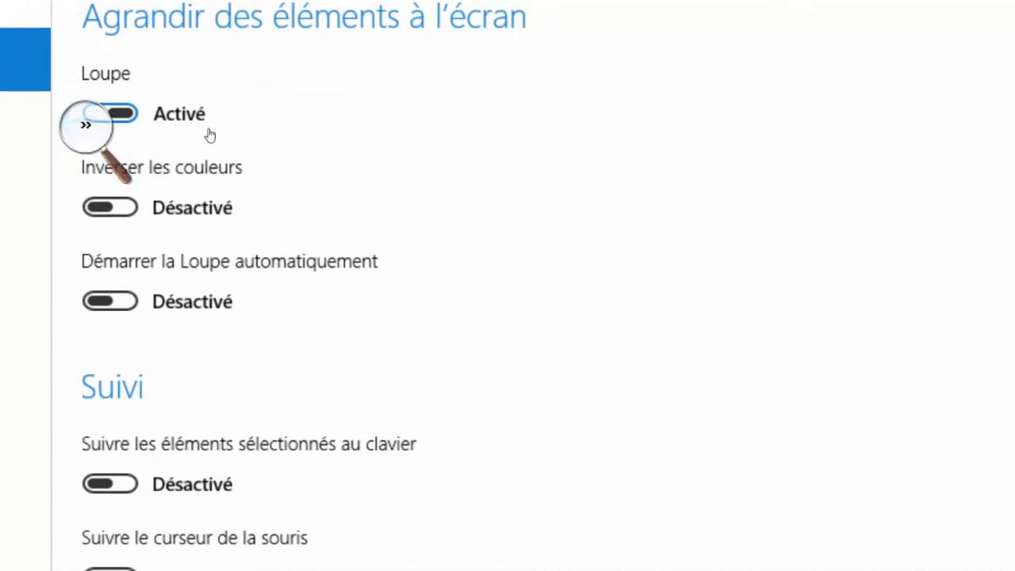
click(341, 101)
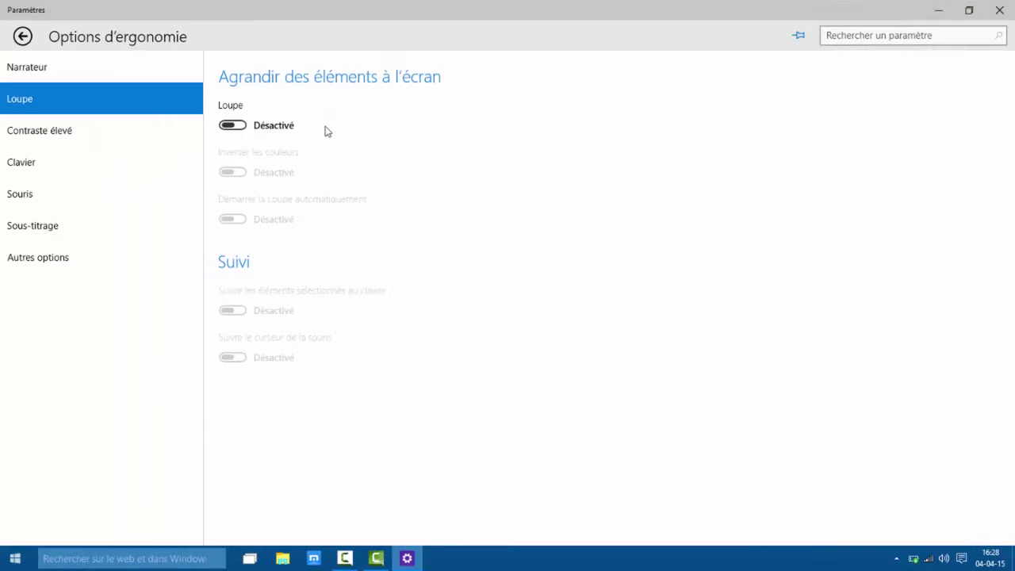
click(243, 127)
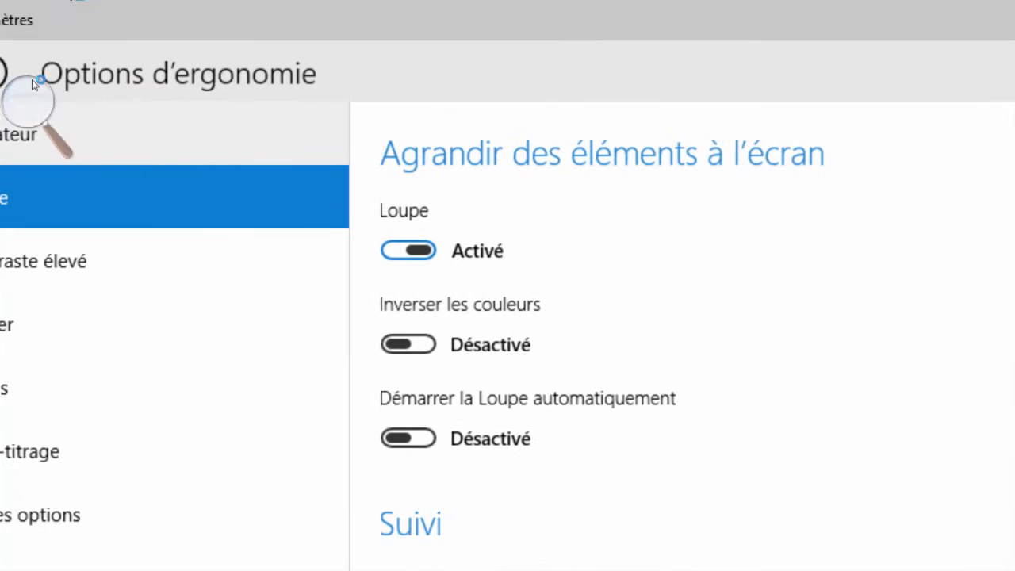
click(281, 75)
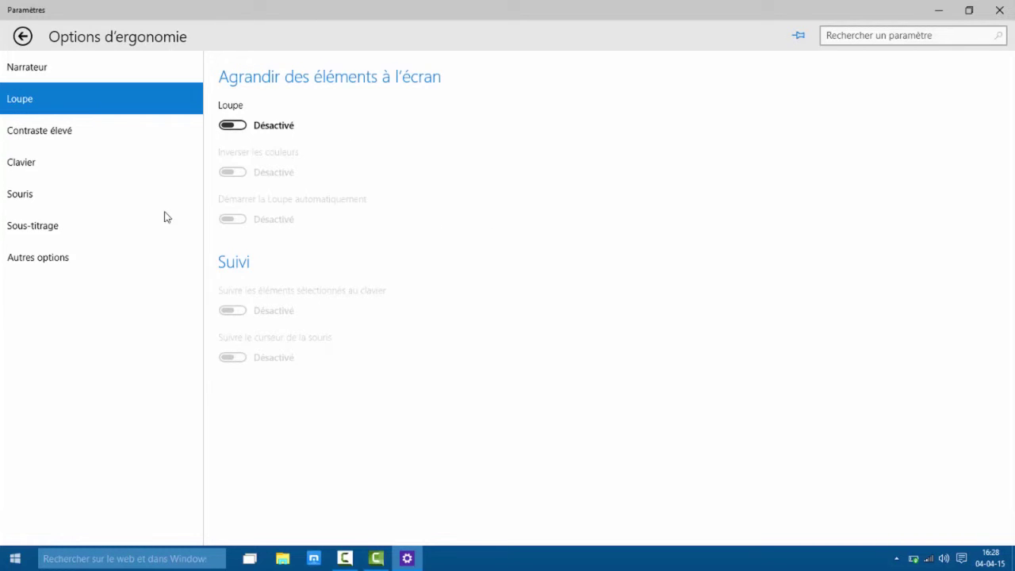
Preview the Contraste élevé n°1 and Contraste noir élevé themes on the Contraste élevé page and set the theme back to Aucun
click(79, 135)
click(317, 114)
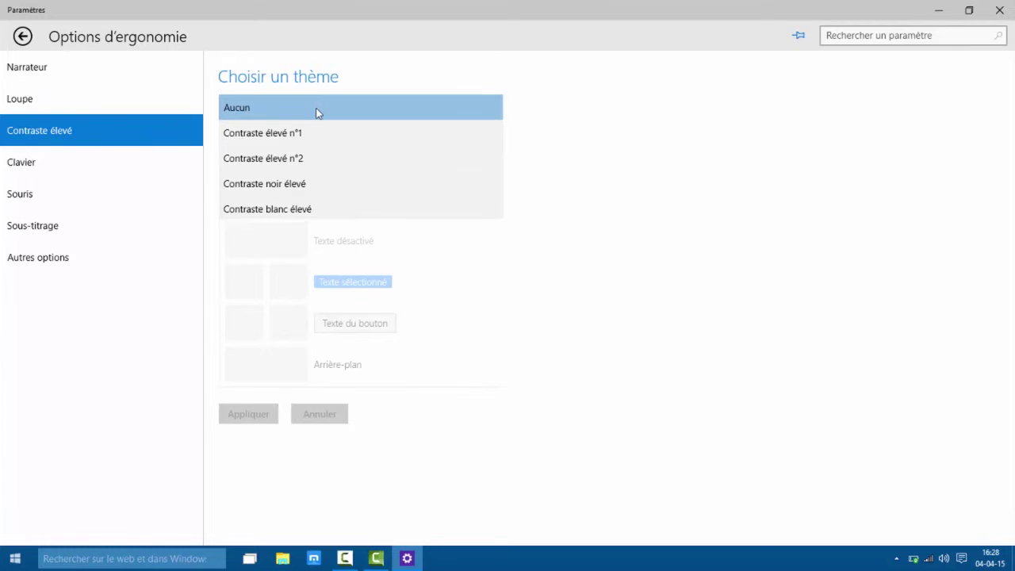
click(316, 116)
click(306, 125)
click(299, 135)
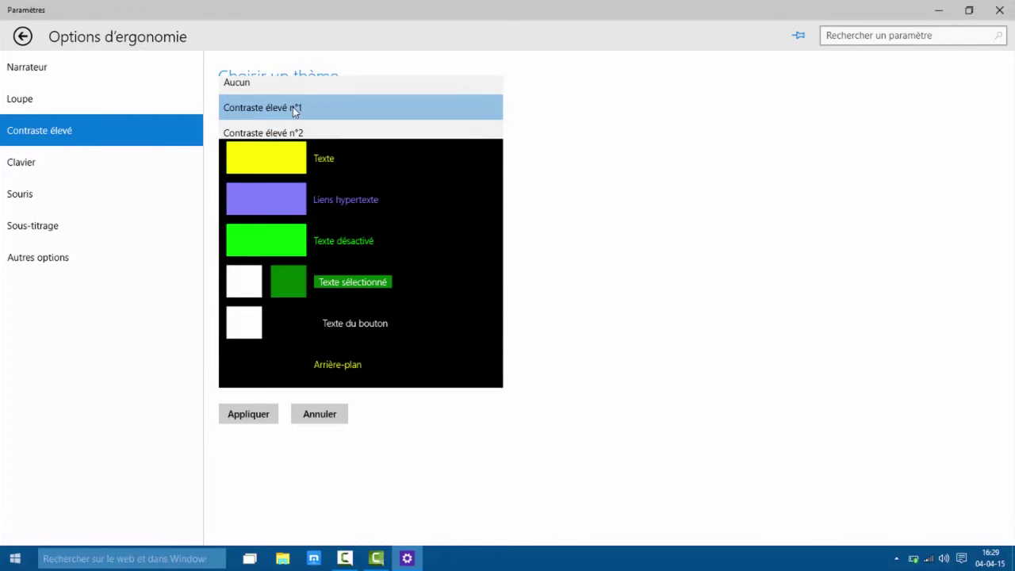
click(292, 106)
click(294, 158)
click(278, 117)
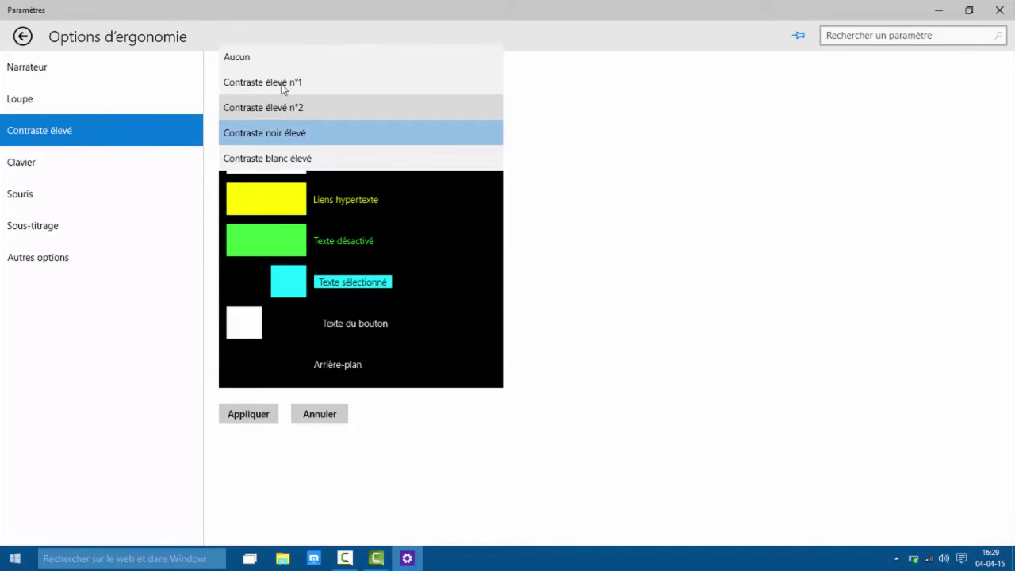
click(238, 54)
Turn on the Clavier visuel from the Clavier accessibility page and close the on-screen keyboard
click(45, 158)
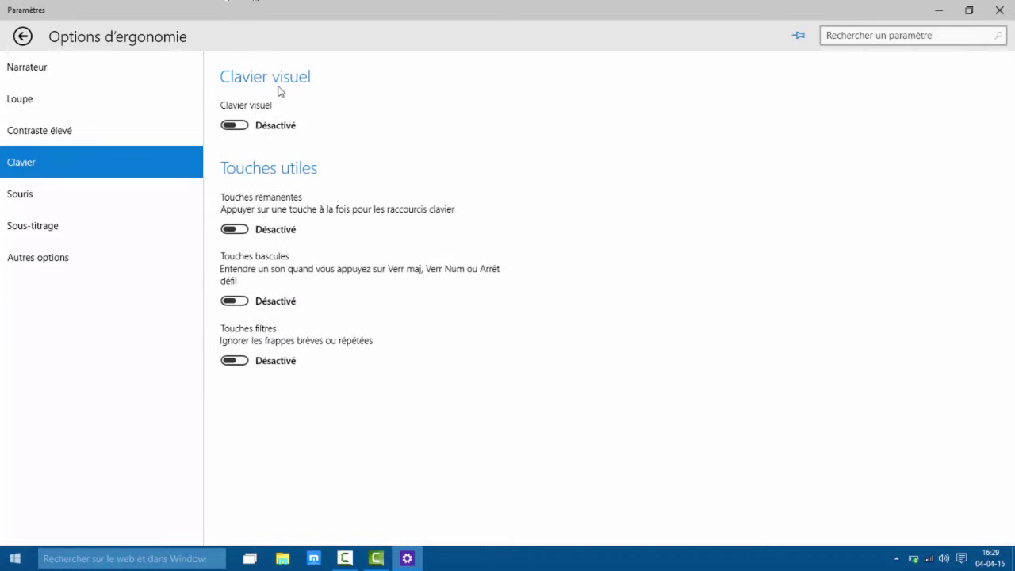
click(228, 126)
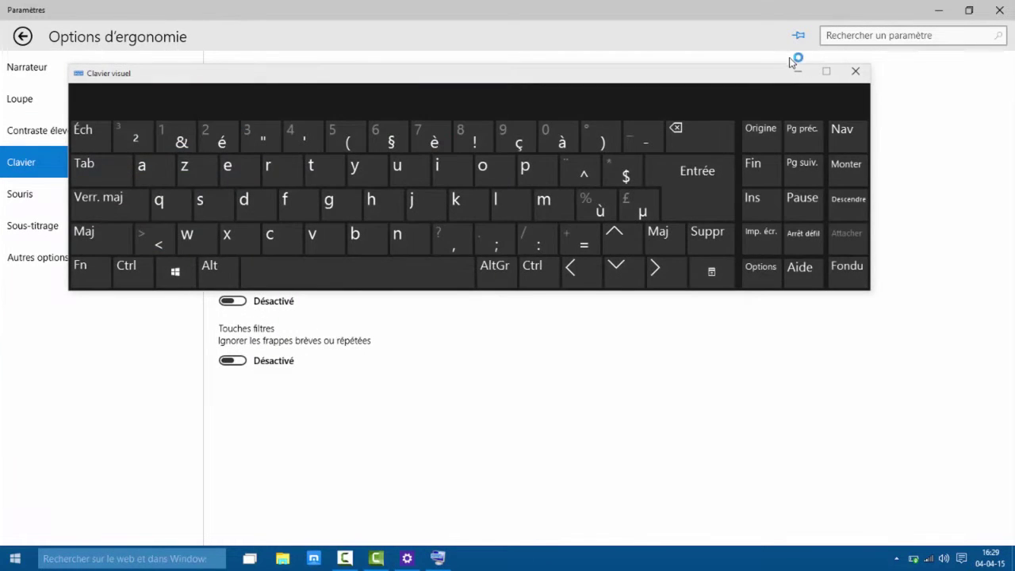
click(859, 72)
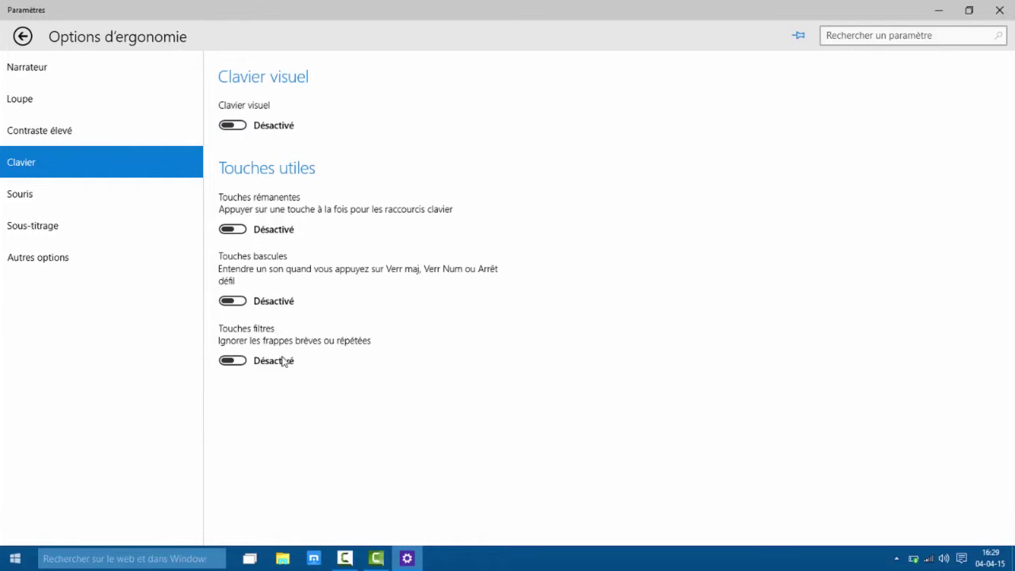
View the Souris and Sous-titrage pages of Options d'ergonomie
click(29, 200)
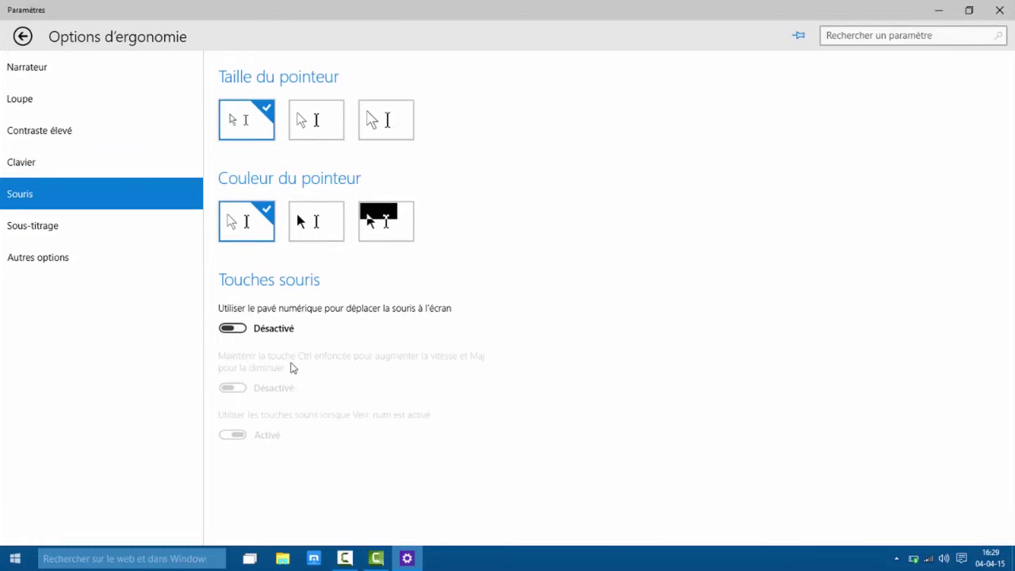
click(23, 227)
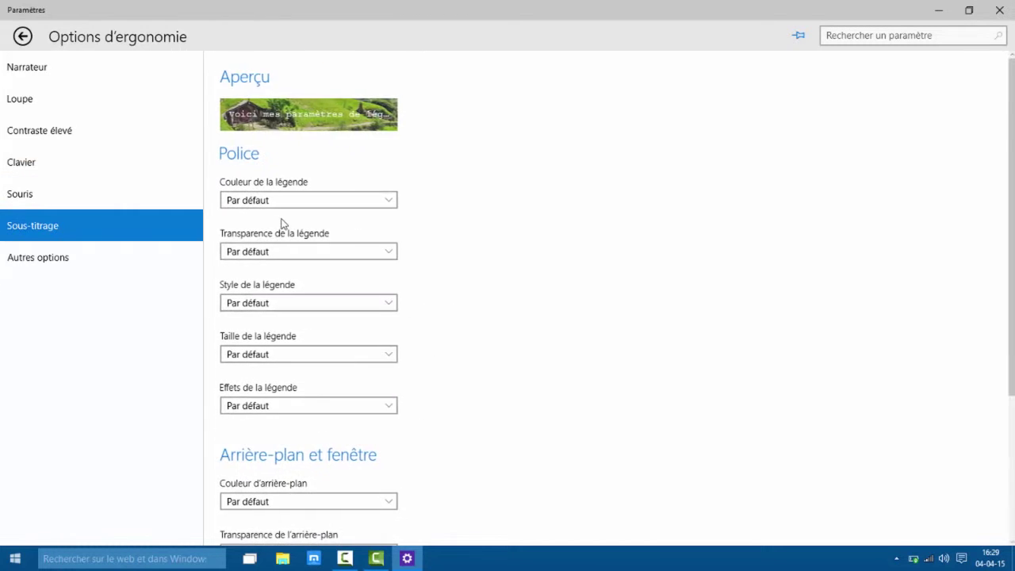
Review the Sous-titrage page and the notification duration choices on the Autres options page of Options d'ergonomie
scroll(294, 228, down, 3)
scroll(299, 228, up, 3)
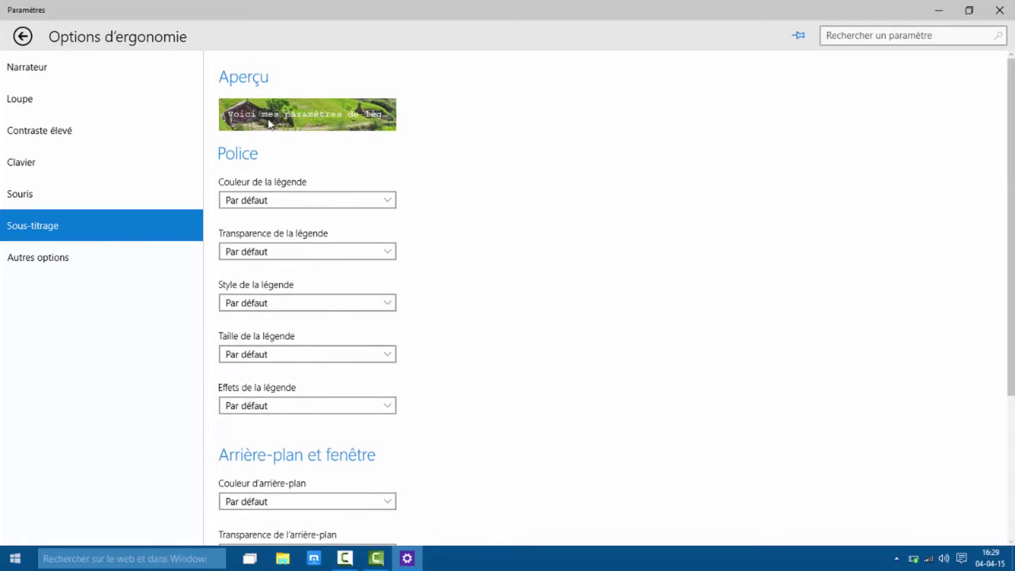
scroll(344, 219, down, 3)
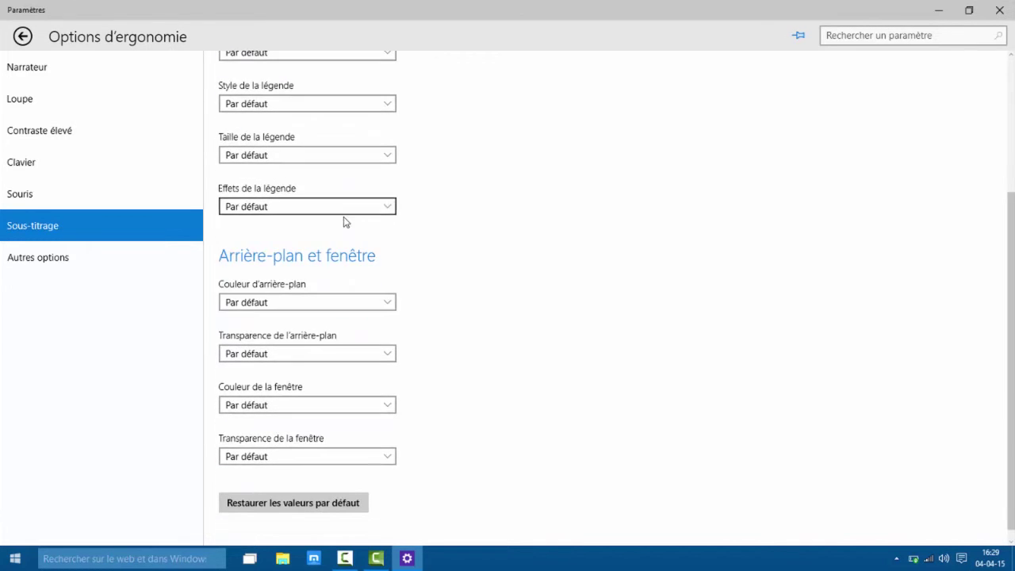
click(55, 268)
click(295, 217)
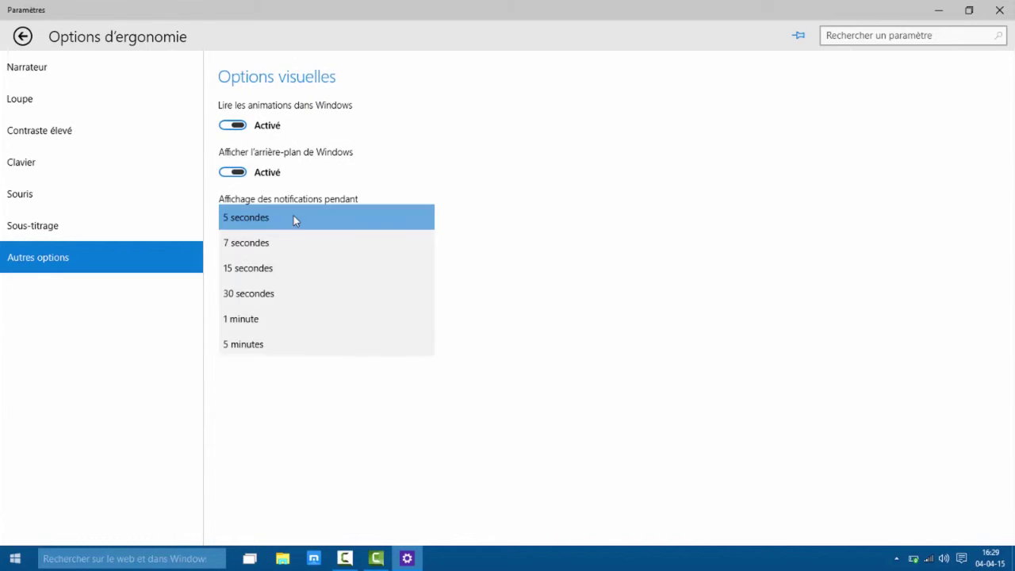
click(284, 187)
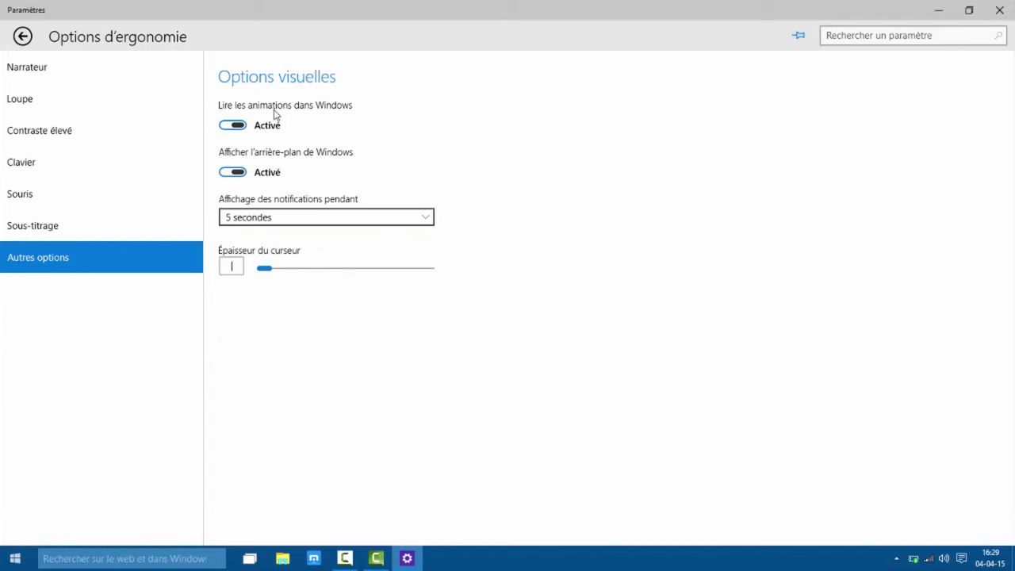
Open the Confidentialité category and look through its Général and Emplacement pages
click(20, 36)
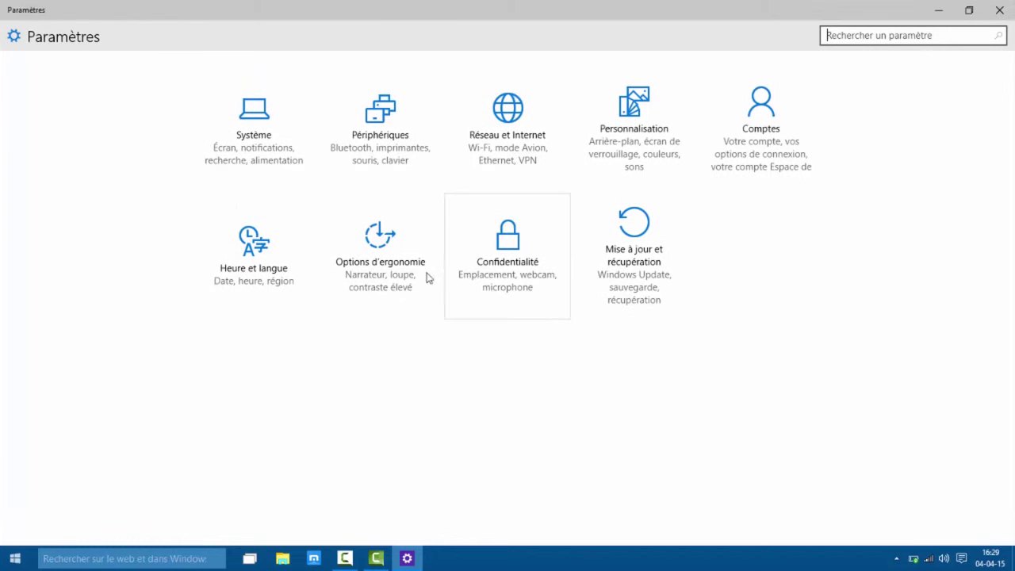
click(505, 251)
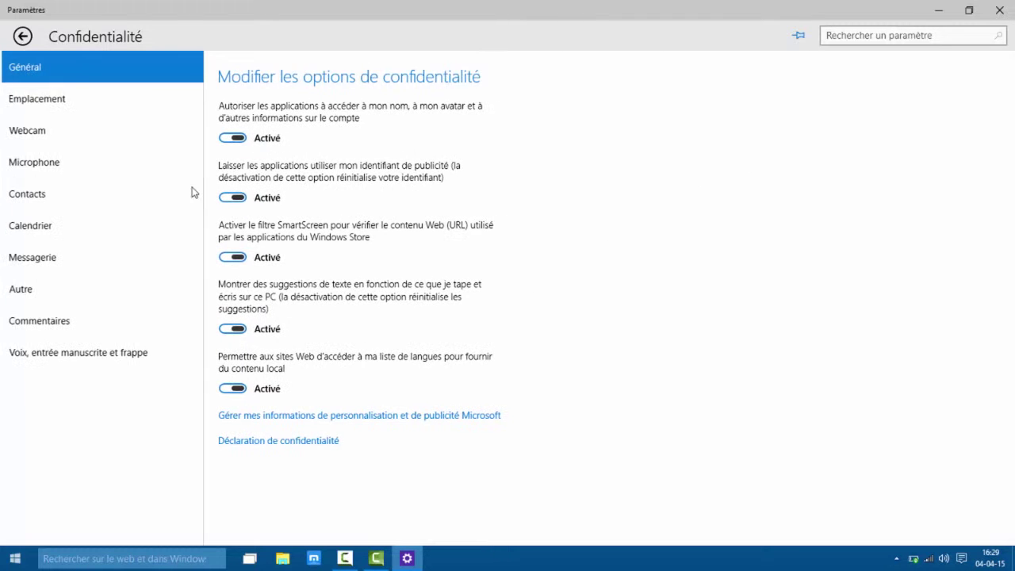
click(66, 109)
scroll(292, 147, down, 2)
scroll(294, 182, down, 5)
scroll(297, 211, up, 5)
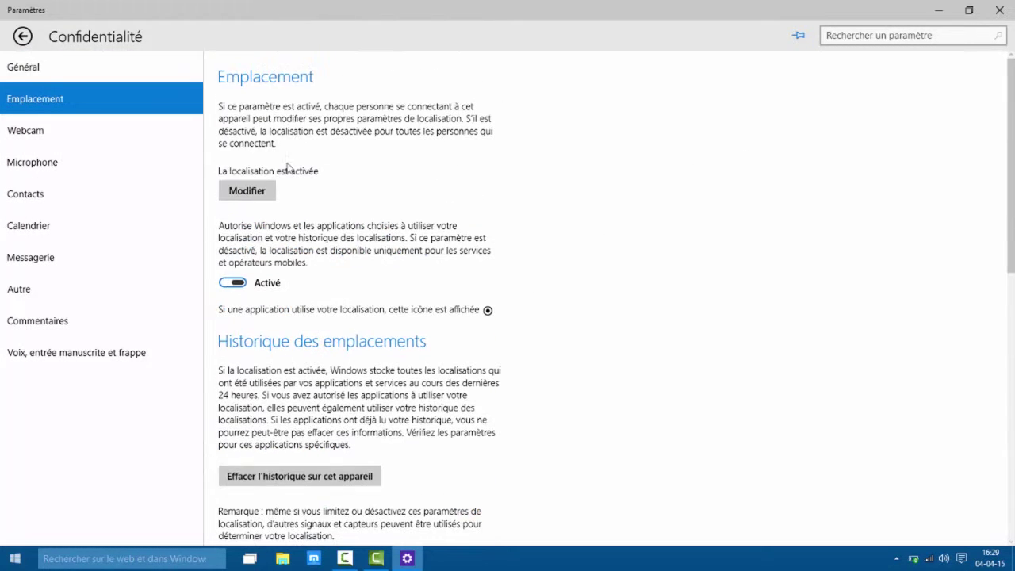
View the remaining Confidentialité pages, from Webcam, Microphone and Contacts through Commentaires to Voix, entrée manuscrite et frappe
click(111, 140)
click(119, 162)
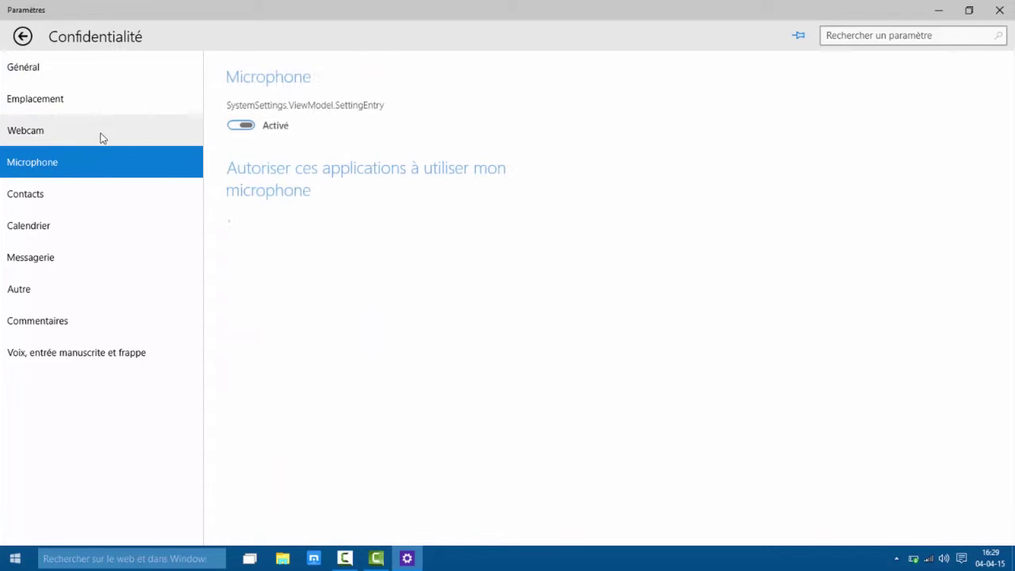
click(100, 136)
click(96, 168)
click(93, 200)
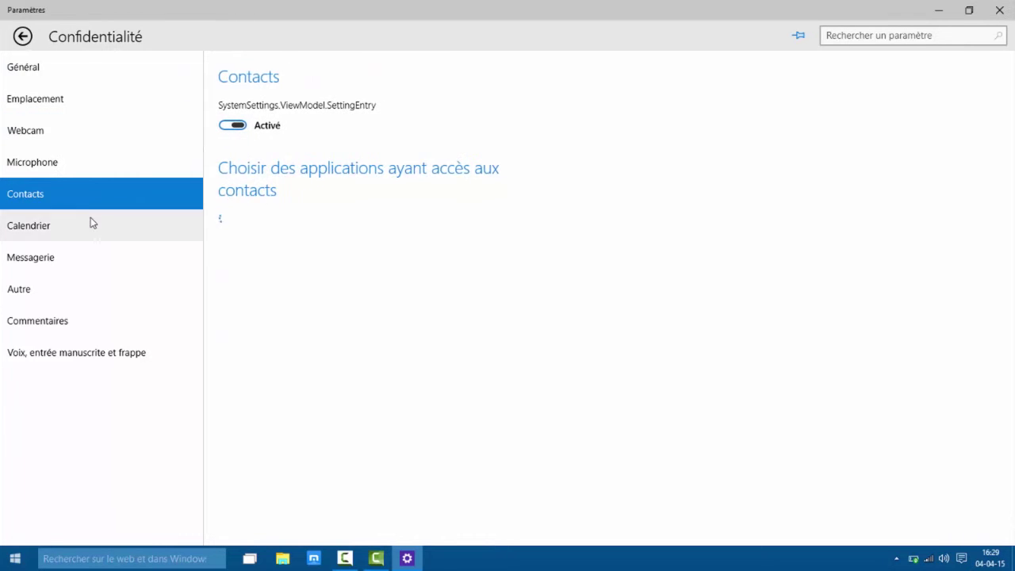
click(91, 226)
click(94, 290)
click(93, 330)
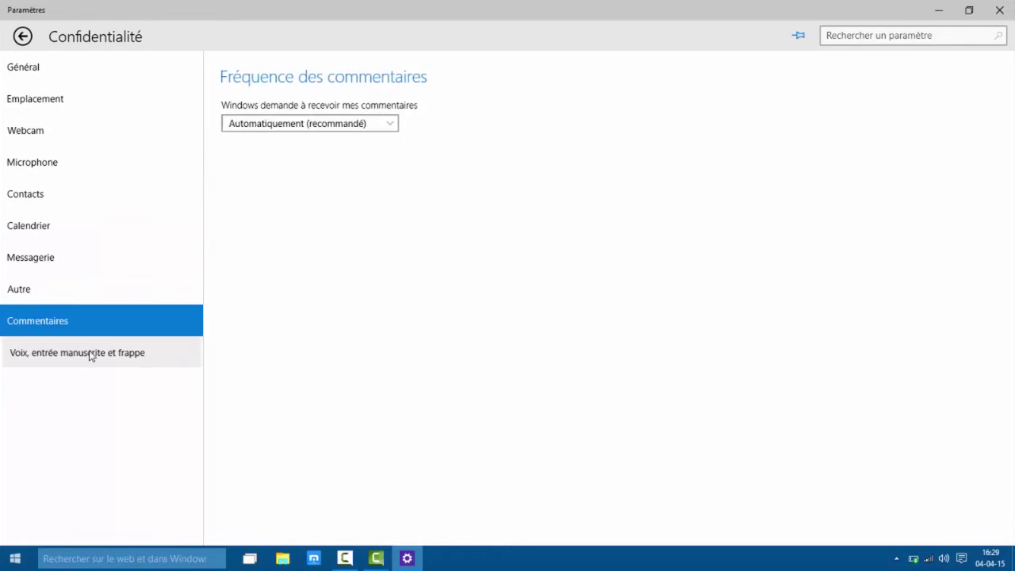
click(91, 354)
View the Windows Update, Sauvegarde and Récupération pages of Mise à jour et récupération, dismissing the low-battery notice
click(23, 36)
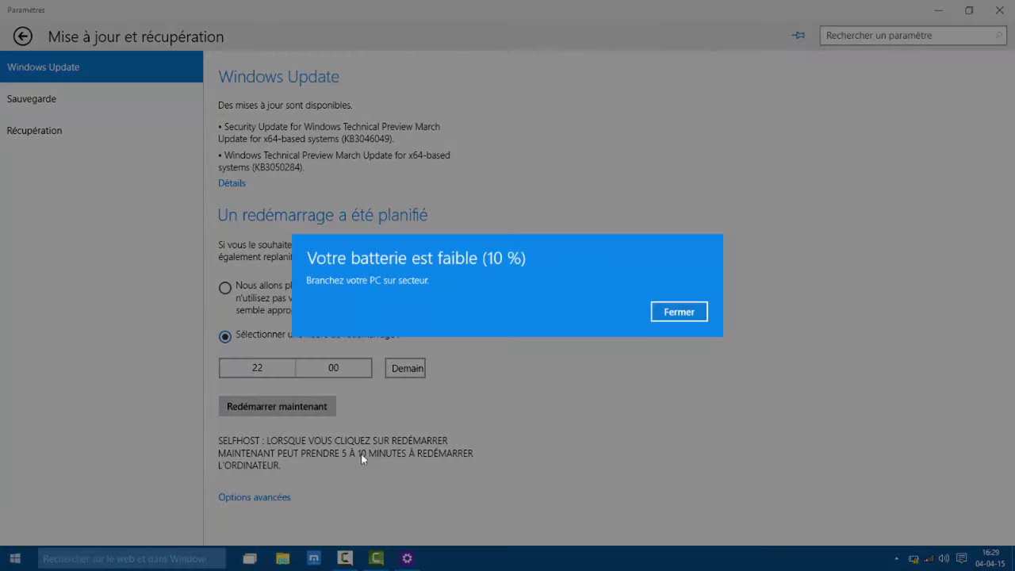
click(703, 311)
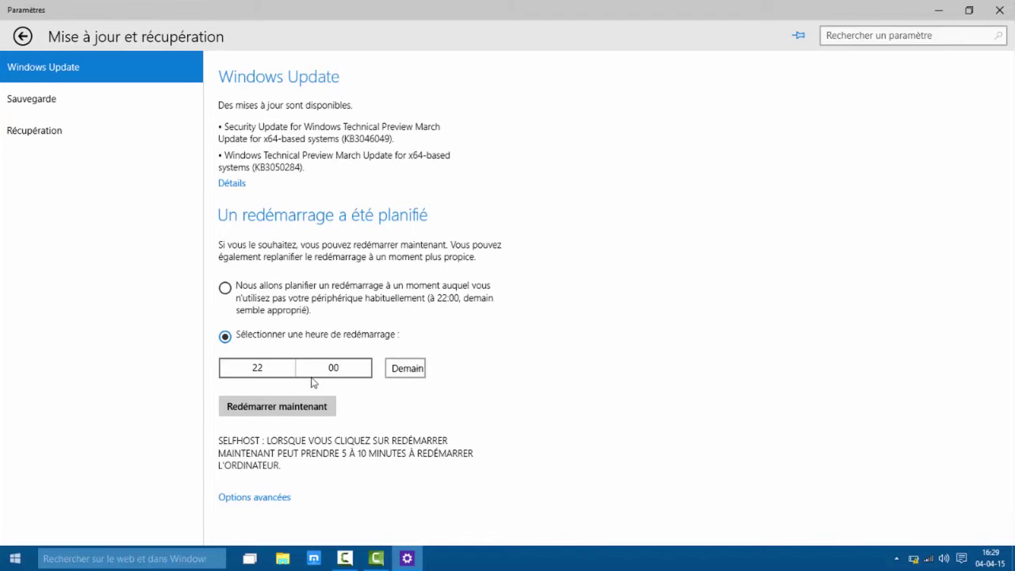
click(44, 101)
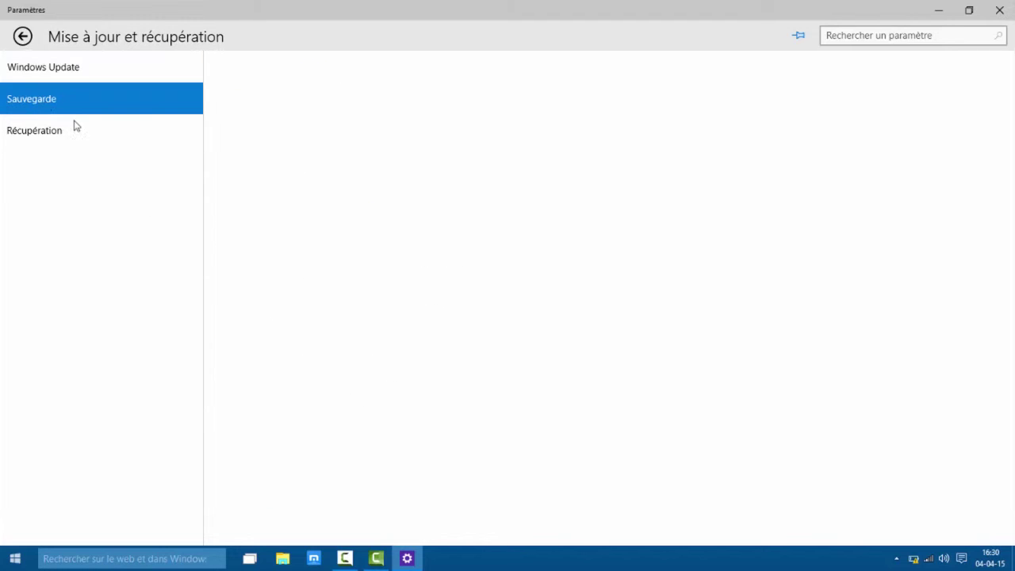
click(53, 131)
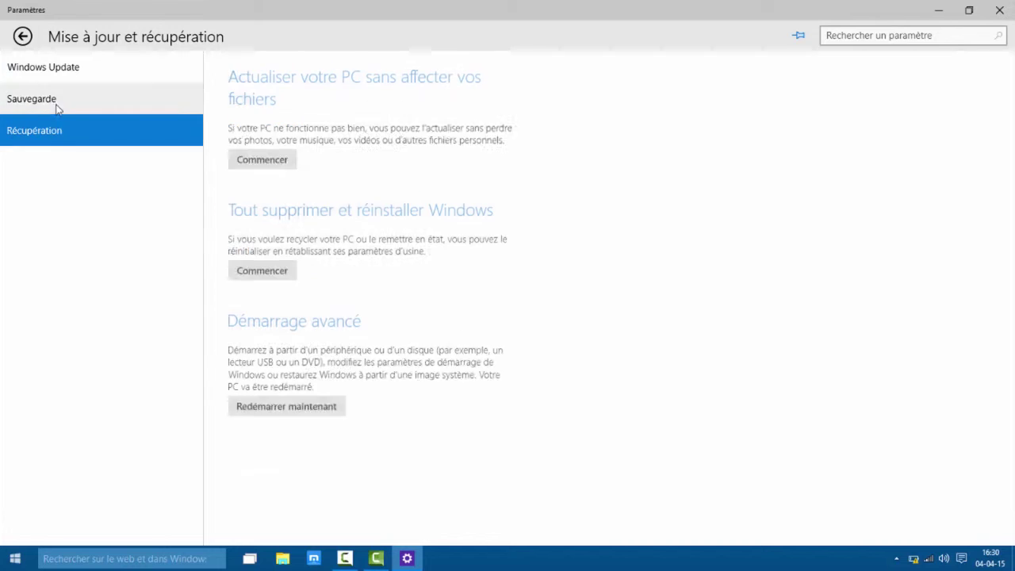
click(68, 102)
click(74, 70)
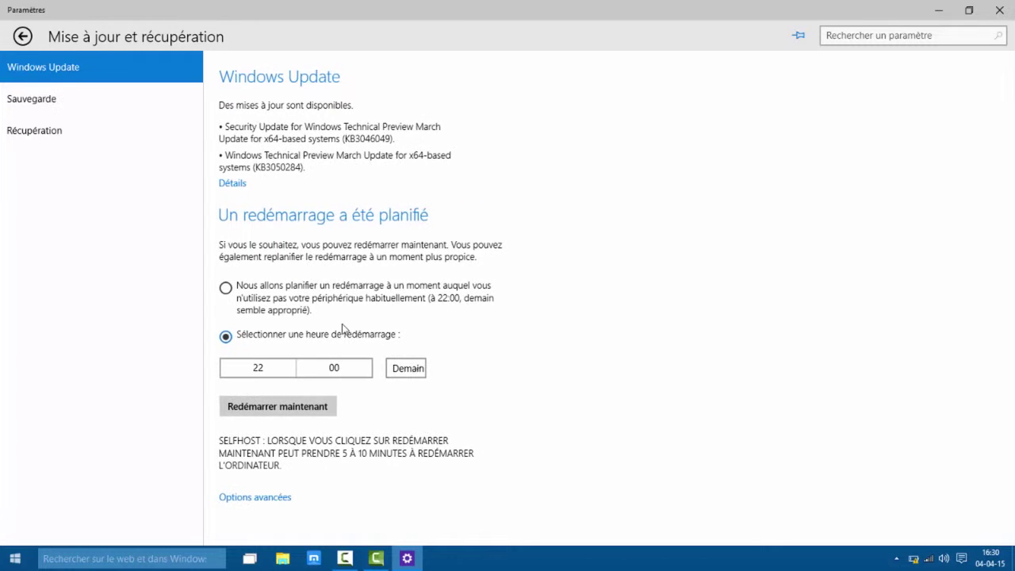
Minimise Paramètres, open the Personnalisation window from the desktop and close it again
click(406, 558)
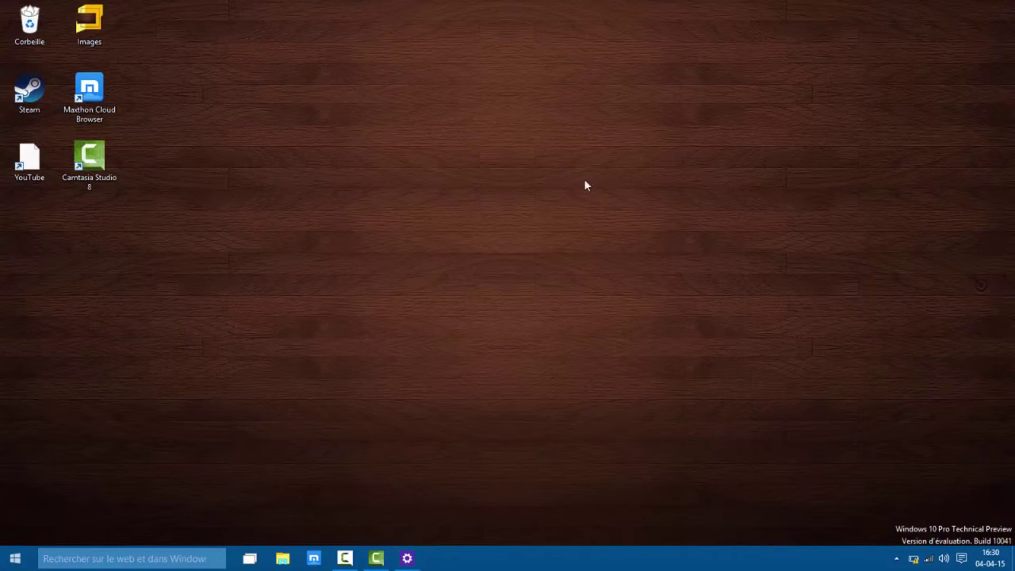
right_click(483, 199)
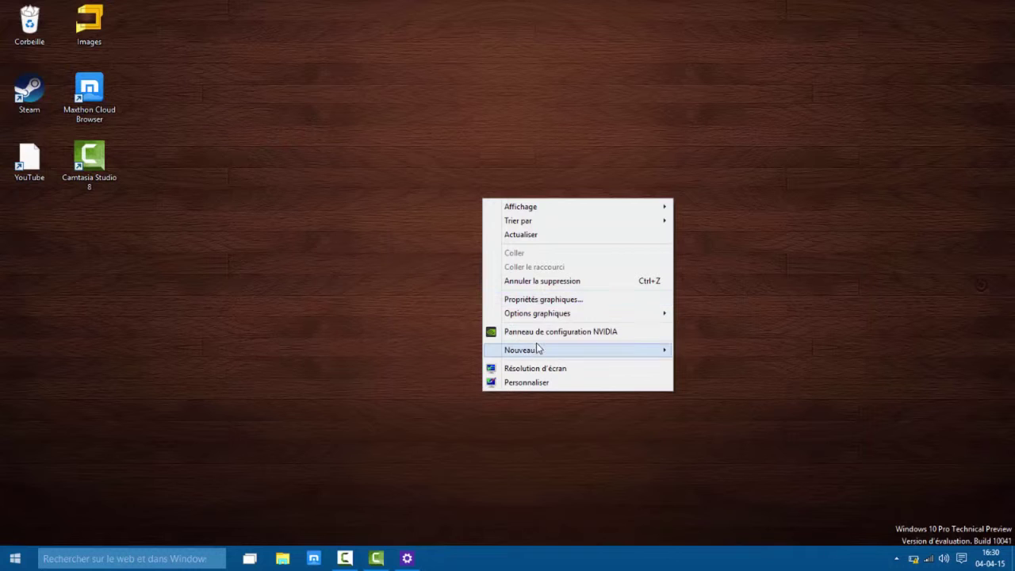
click(544, 383)
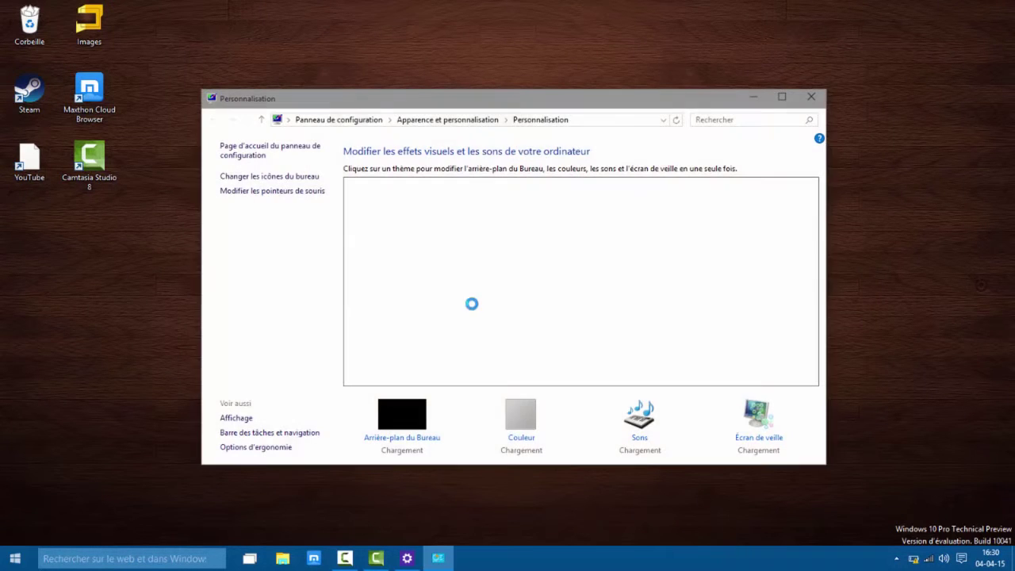
click(811, 97)
Refresh the desktop and check the battery status in the notification area
right_click(474, 247)
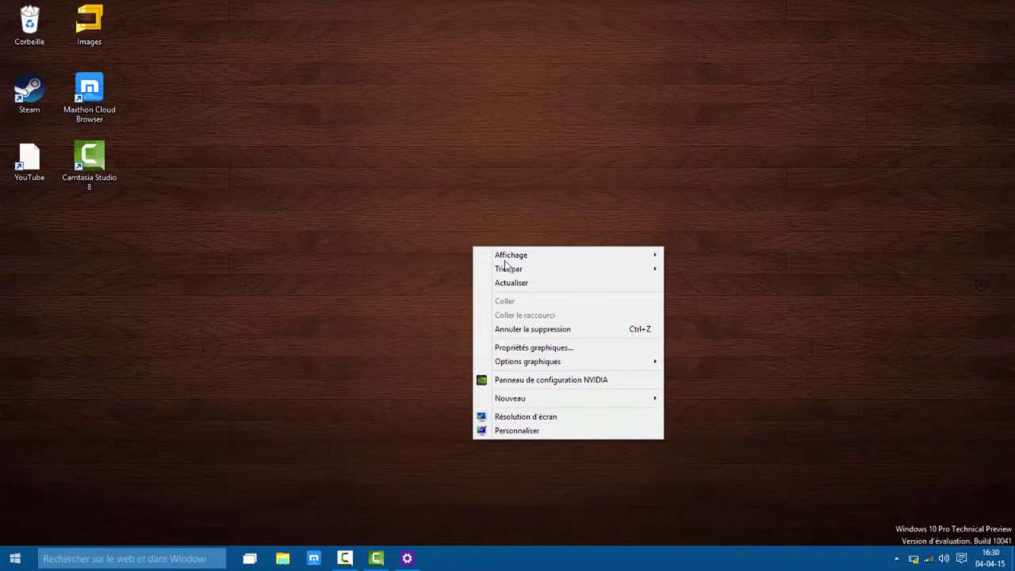
click(520, 288)
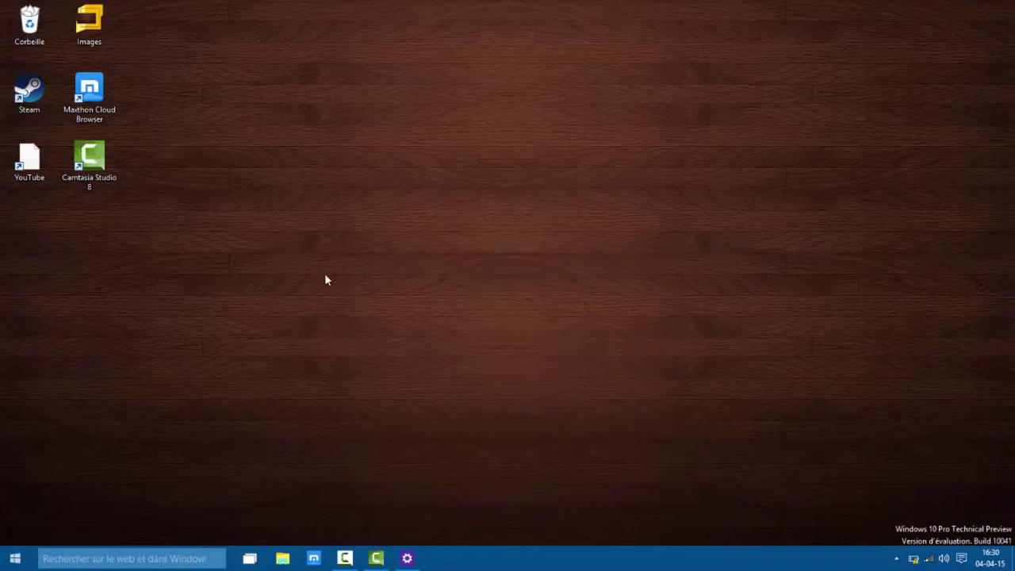
click(914, 559)
click(724, 440)
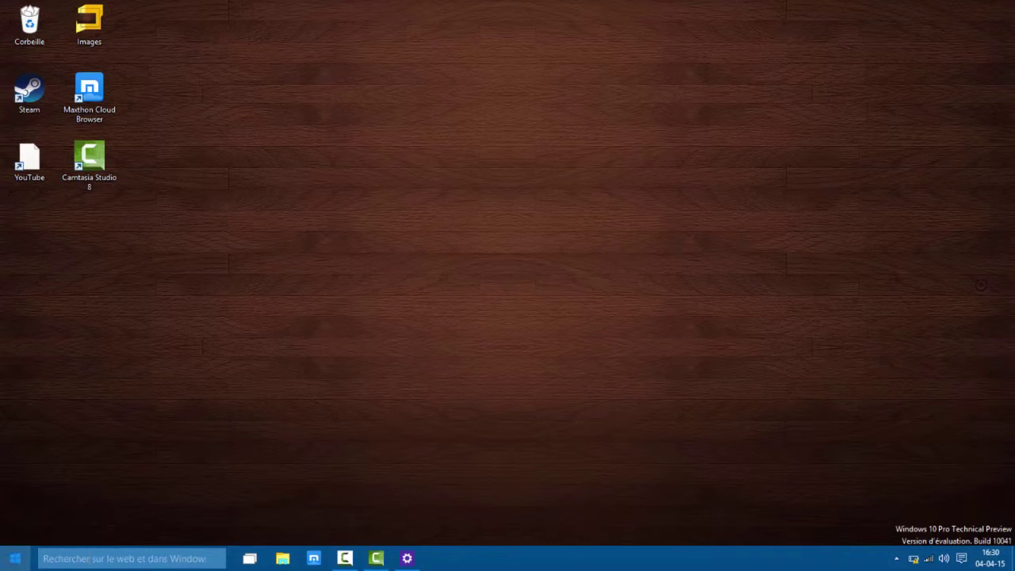
Browse the full application list in the Start menu, preview the menu in full screen, and close it
key(super)
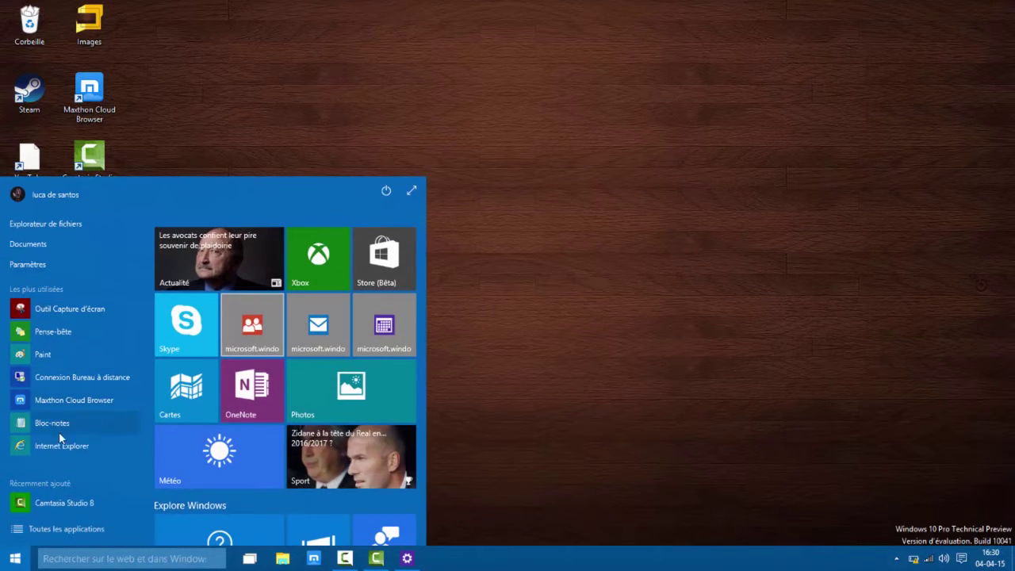
click(48, 529)
scroll(74, 366, down, 20)
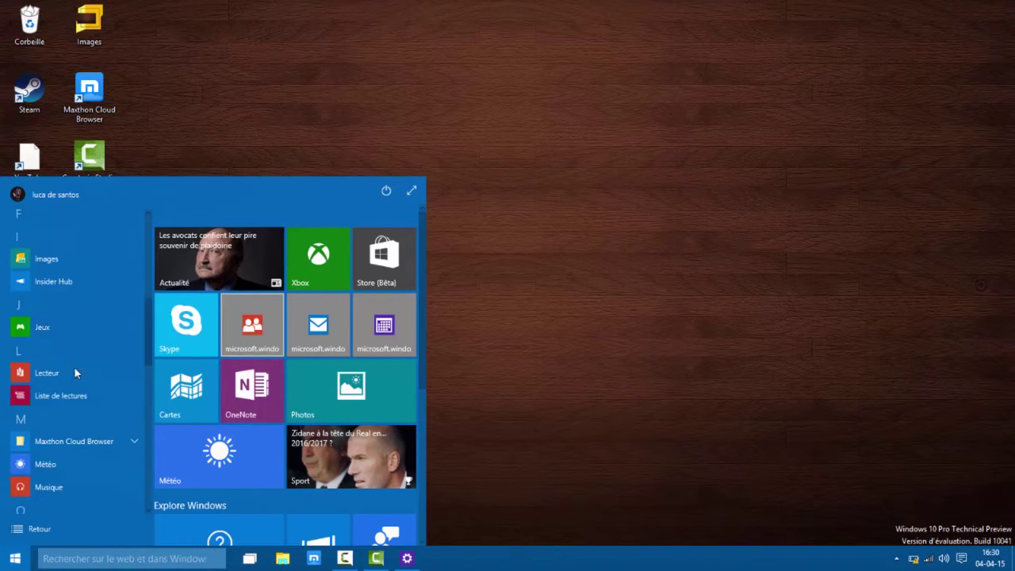
click(38, 528)
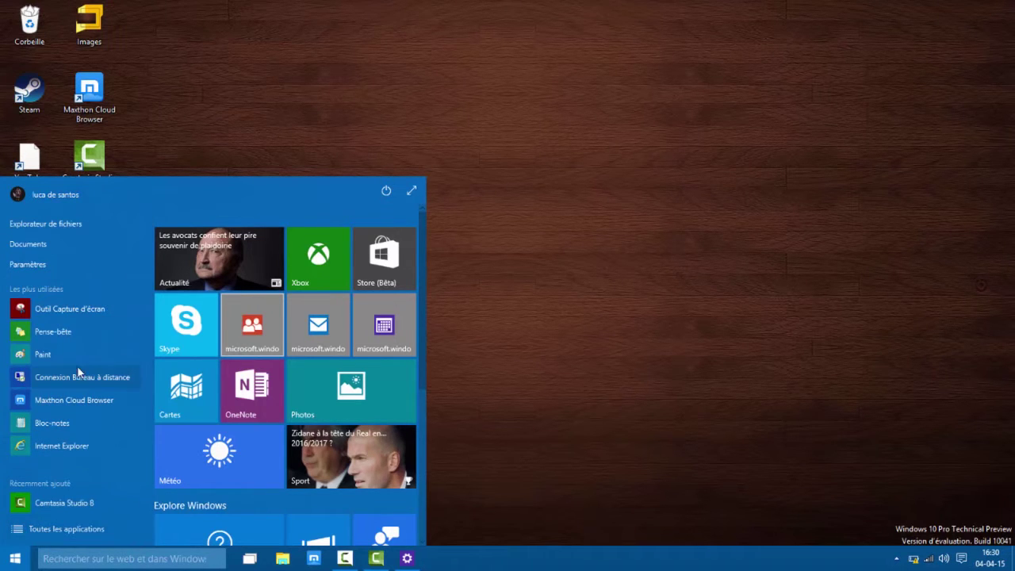
click(411, 193)
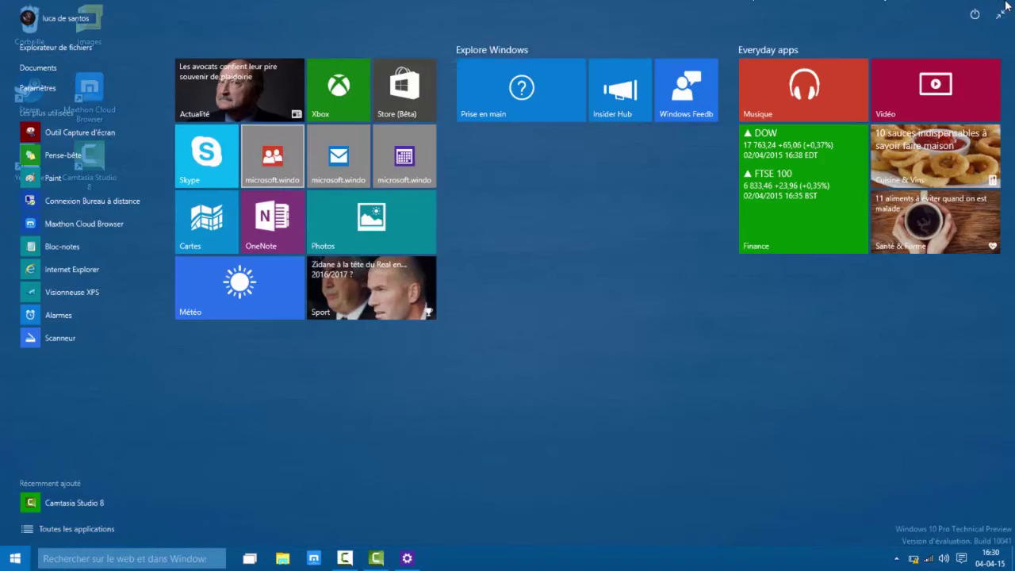
click(1001, 17)
click(530, 248)
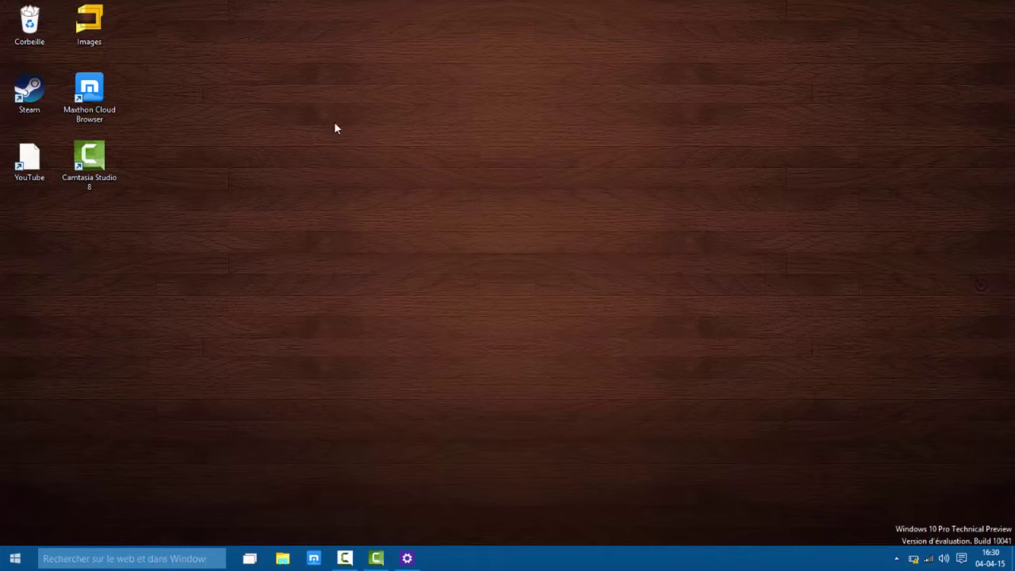
drag(281, 100, 896, 389)
key(super)
key(super)
drag(670, 392, 366, 87)
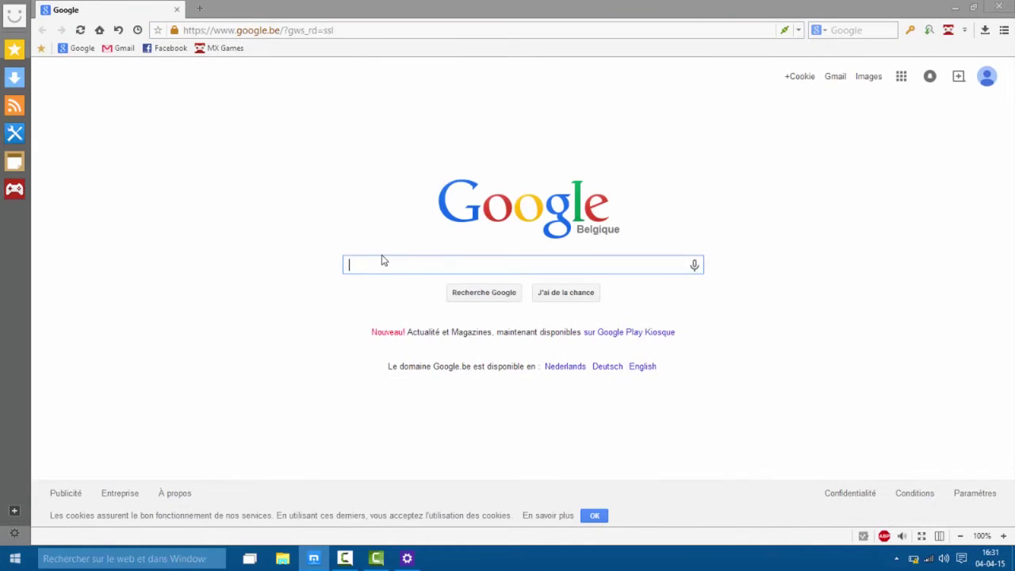
Search Google for "microsoft" in the Maxthon browser and open the Microsoft Corporation home page from the results
text(mi)
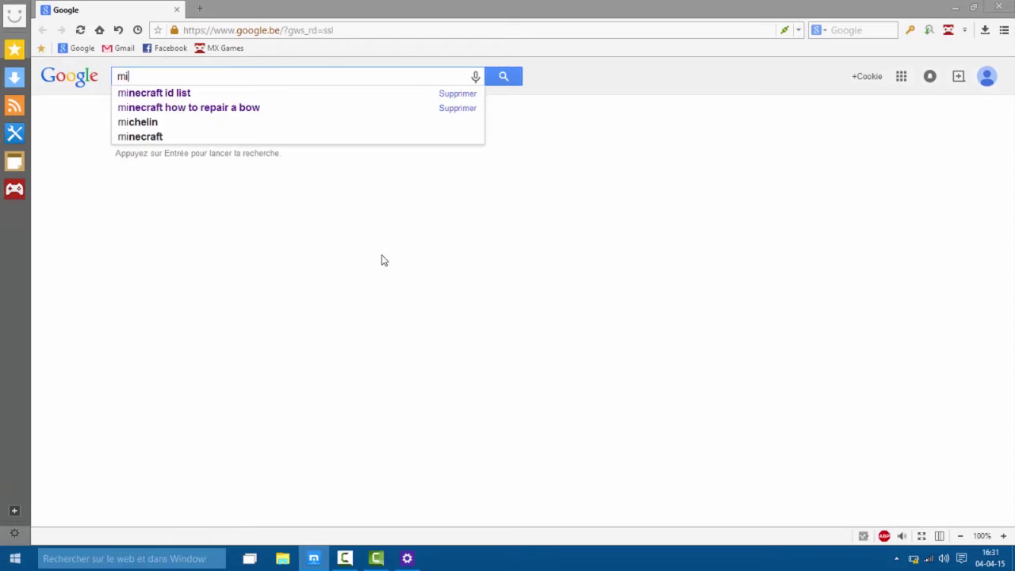
text(crosoft)
key(Return)
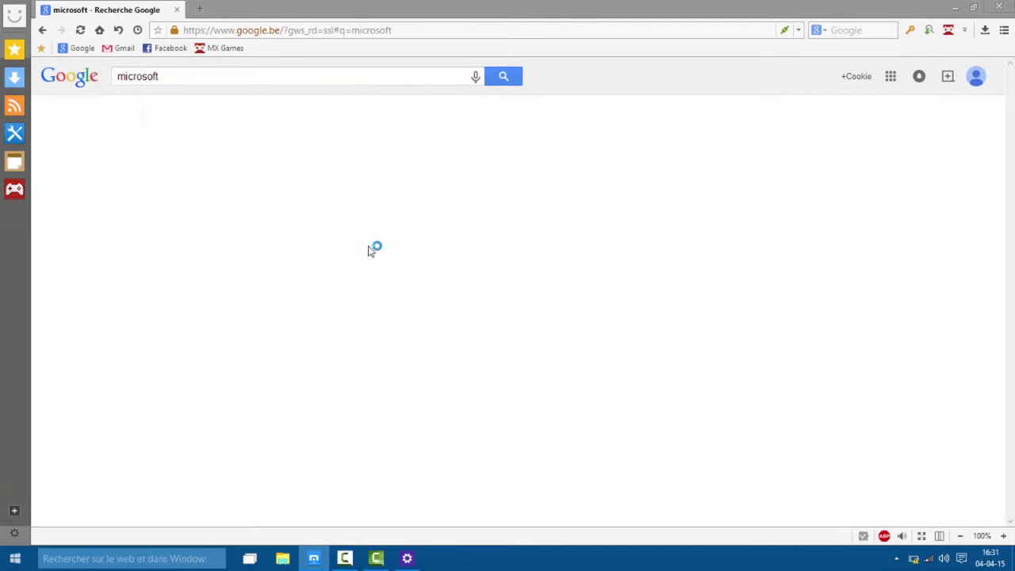
click(195, 383)
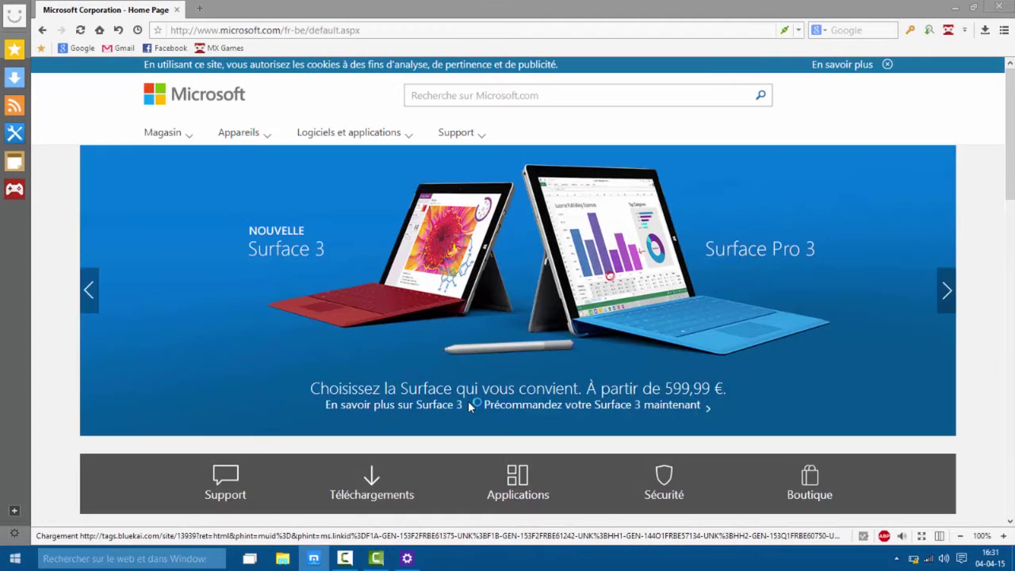
Look over the Microsoft home page and its Magasin menu, and return to the Google results
scroll(253, 258, down, 7)
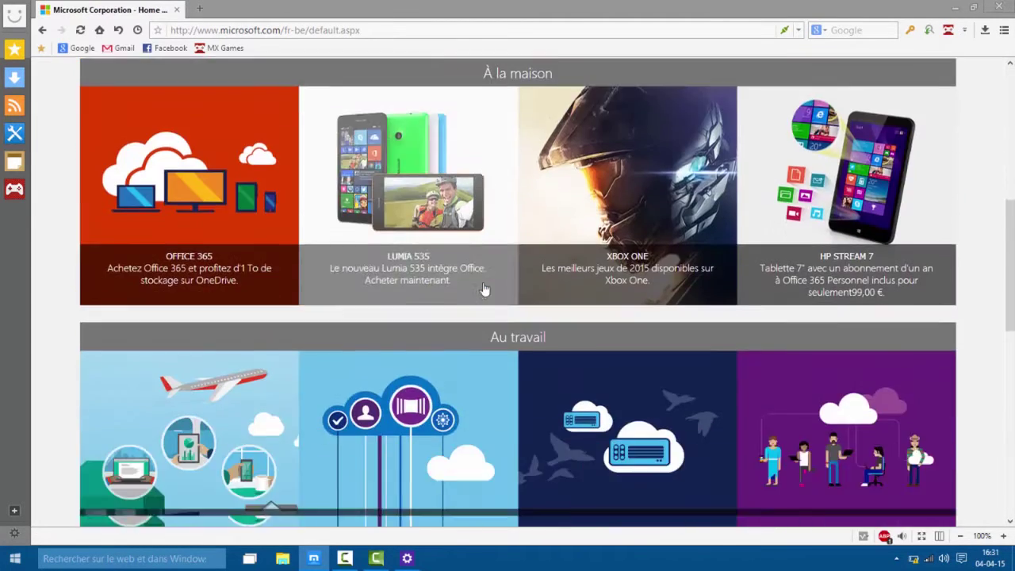
scroll(253, 258, up, 7)
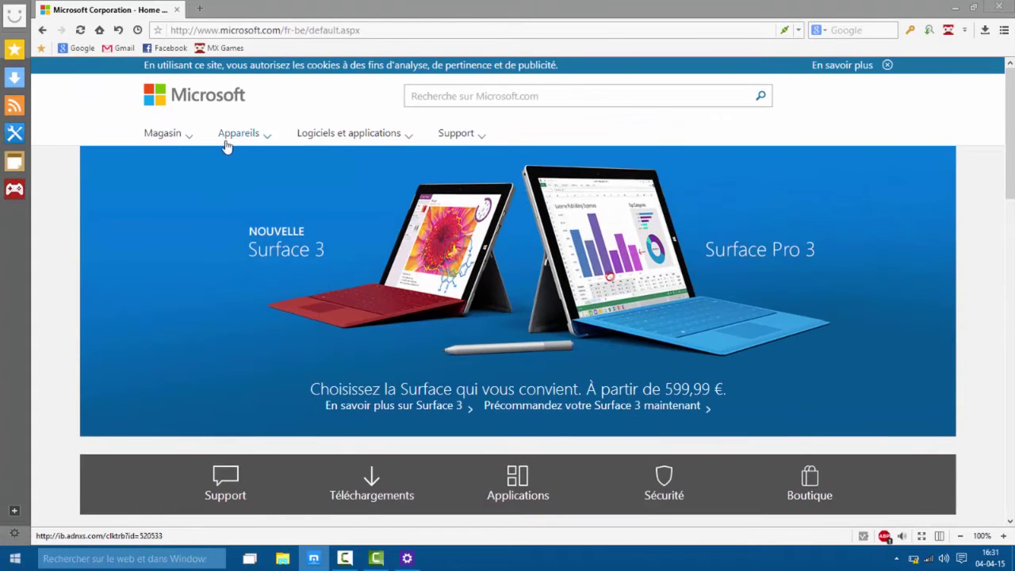
click(173, 134)
click(175, 134)
click(42, 29)
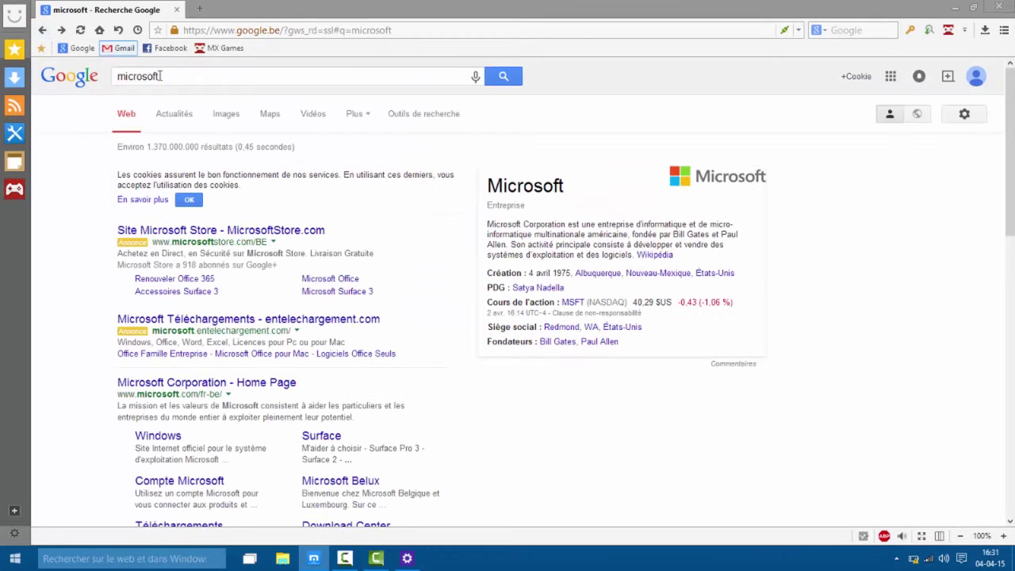
Search Google for "windows" and open the "Windows - Microsoft Windows" result
double_click(161, 77)
key(BackSpace)
text(w)
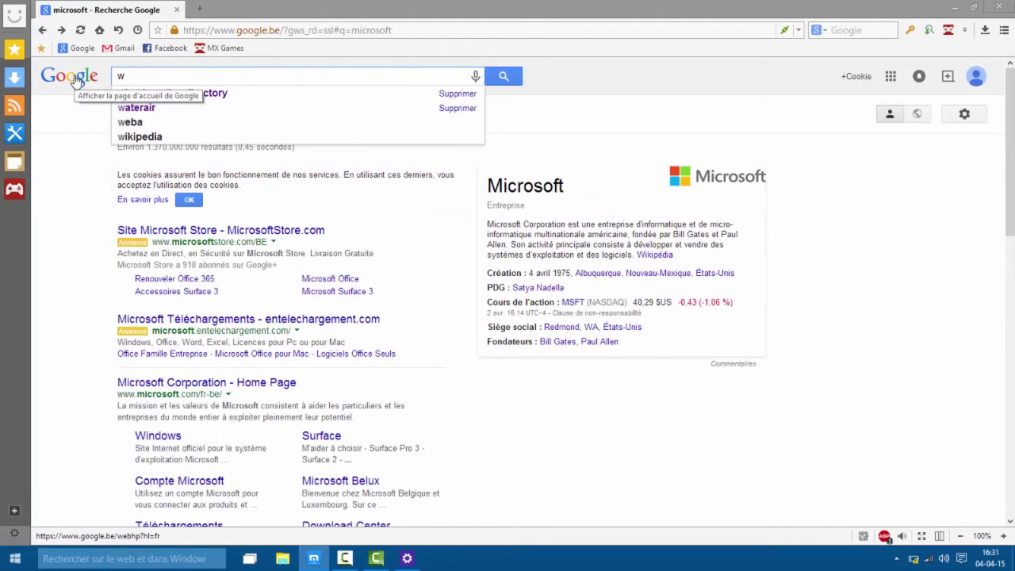
text(indows)
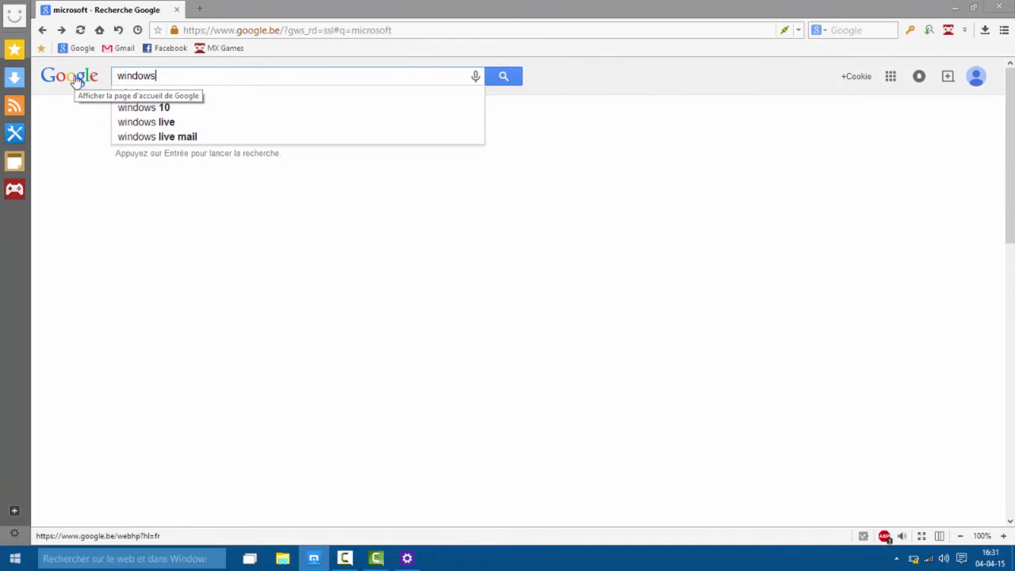
key(Return)
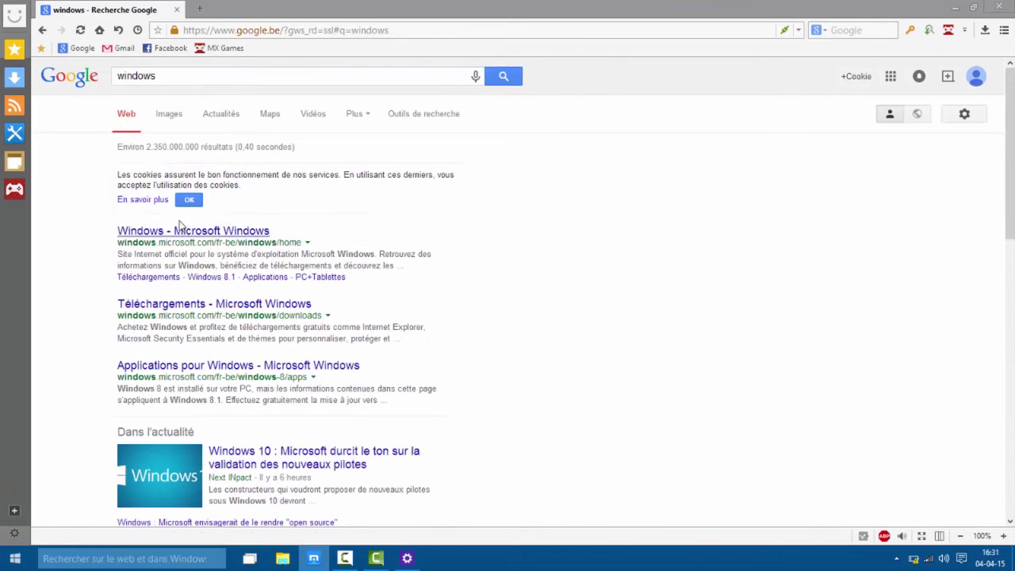
click(167, 230)
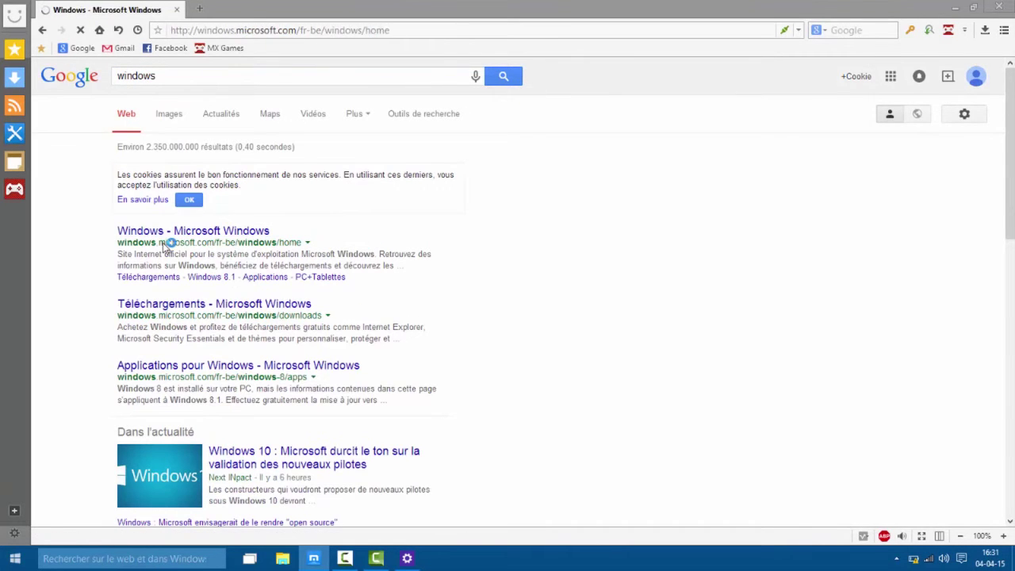
Look over the Windows home page and open the "En savoir plus" page about Windows 10
scroll(154, 291, down, 2)
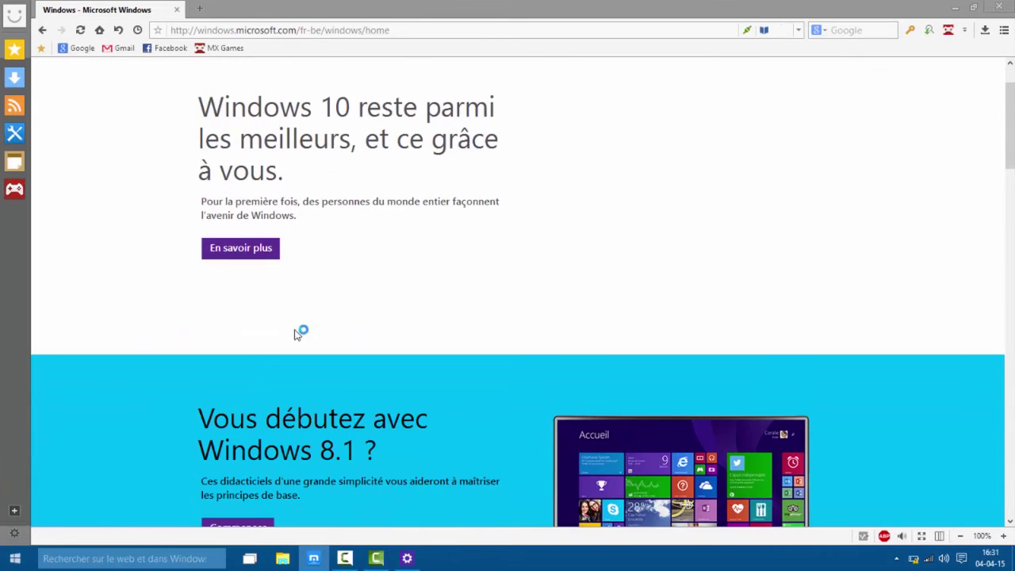
scroll(295, 334, down, 5)
scroll(272, 332, down, 10)
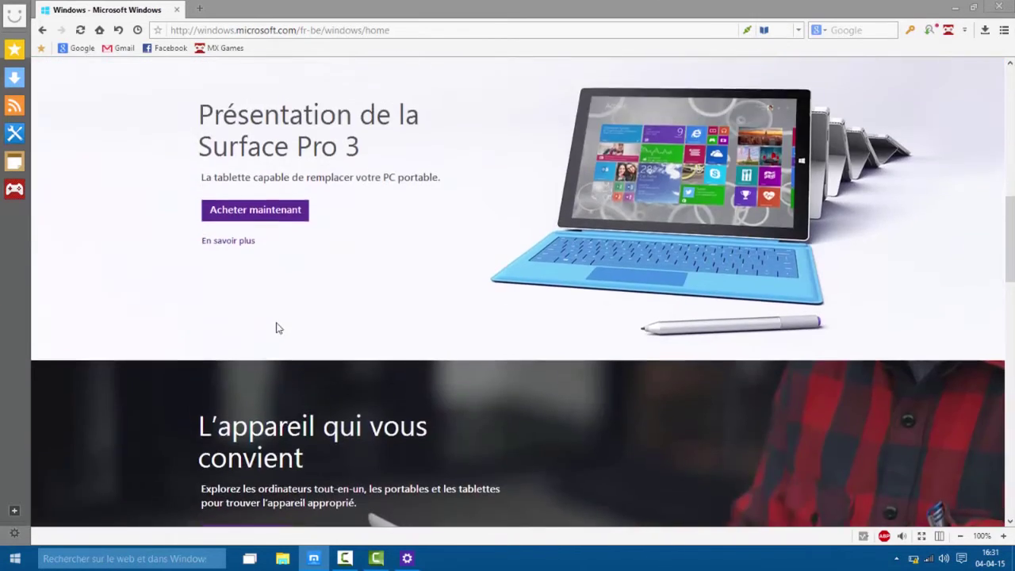
scroll(266, 357, up, 15)
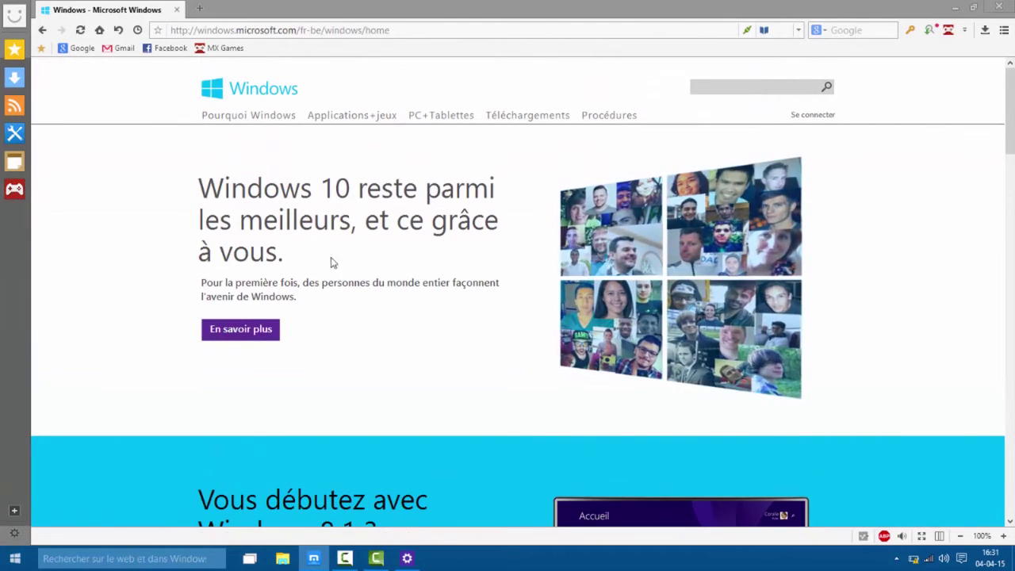
click(252, 338)
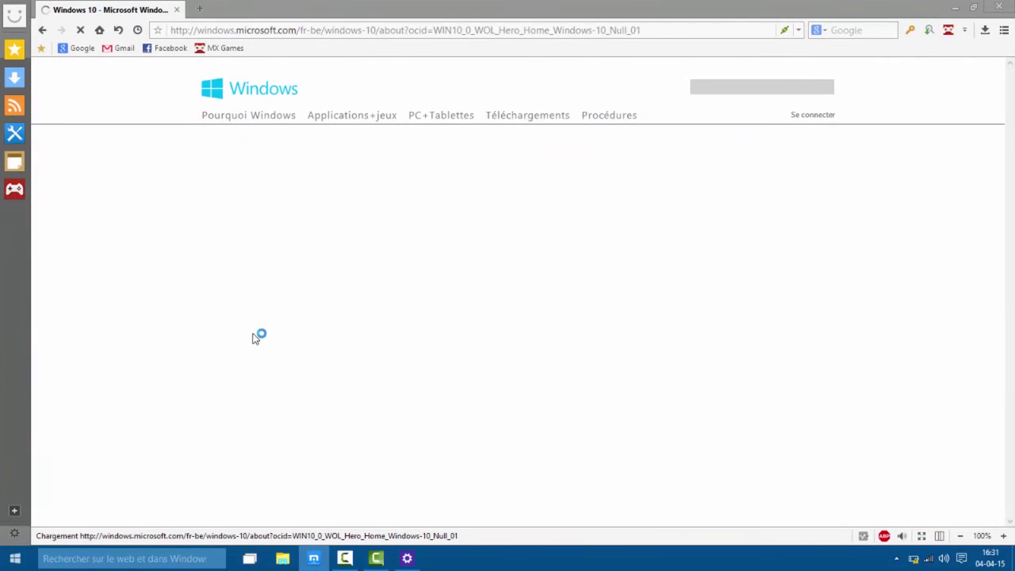
Examine the Windows 10 page, including the free upgrade offer, the Windows Insider programme and the offer details
scroll(290, 331, down, 5)
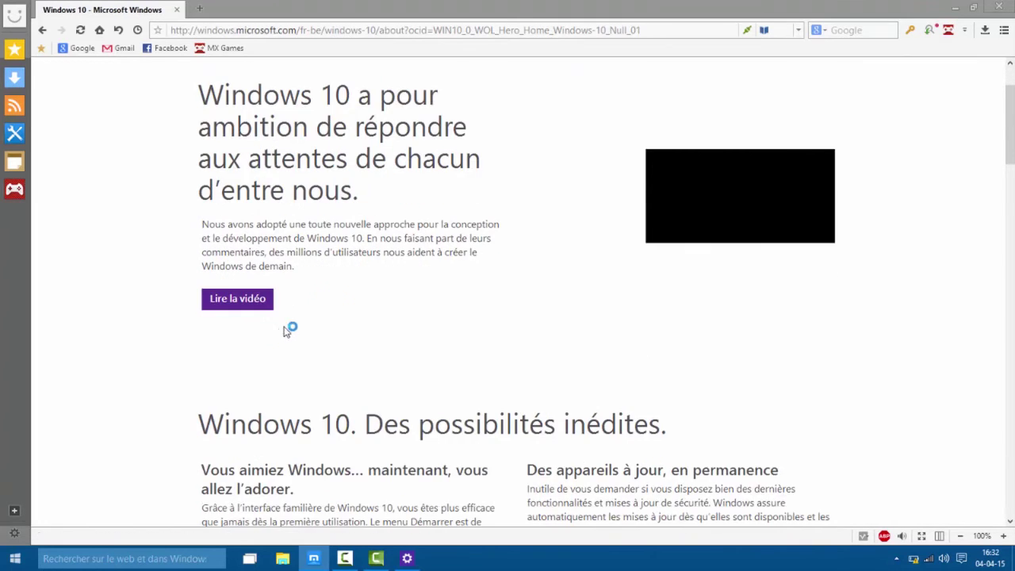
scroll(333, 318, up, 4)
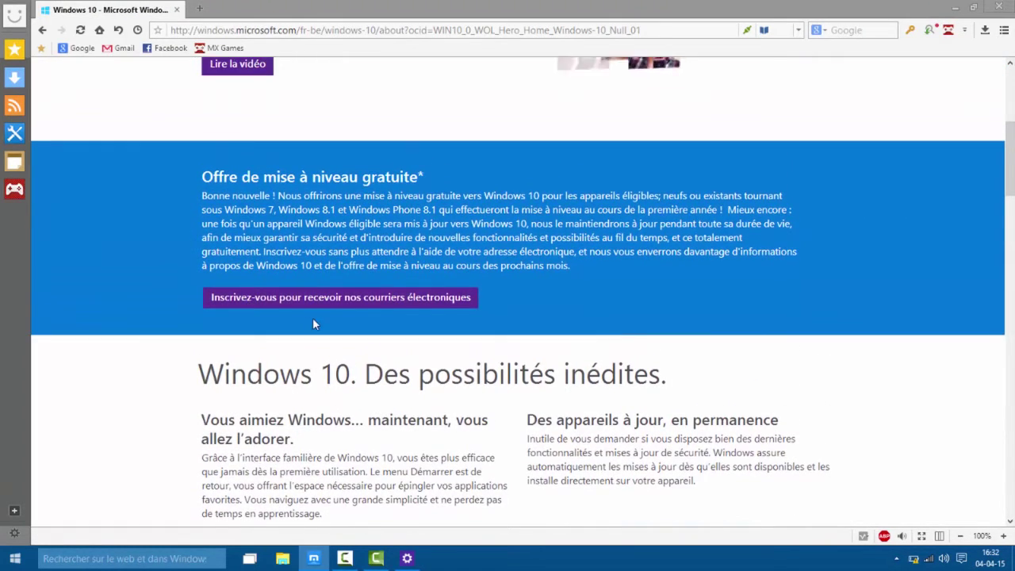
scroll(312, 317, down, 8)
scroll(339, 315, down, 9)
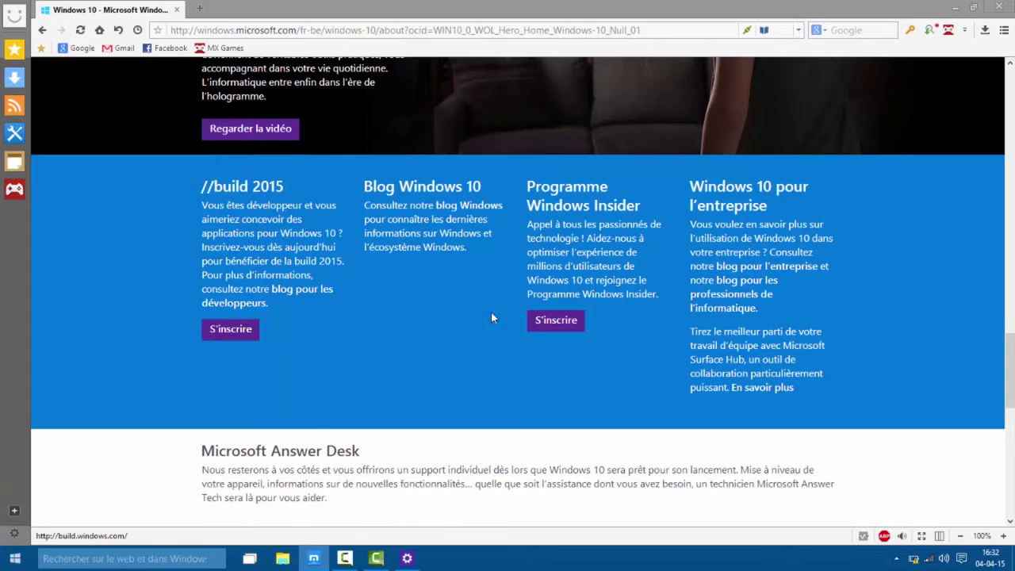
scroll(491, 317, down, 7)
scroll(318, 381, up, 3)
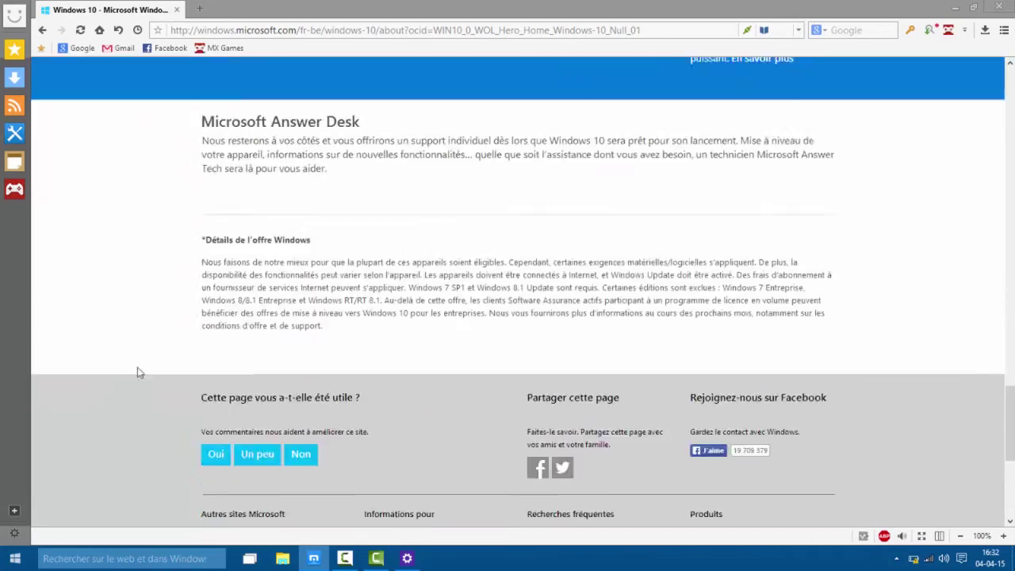
scroll(186, 380, up, 15)
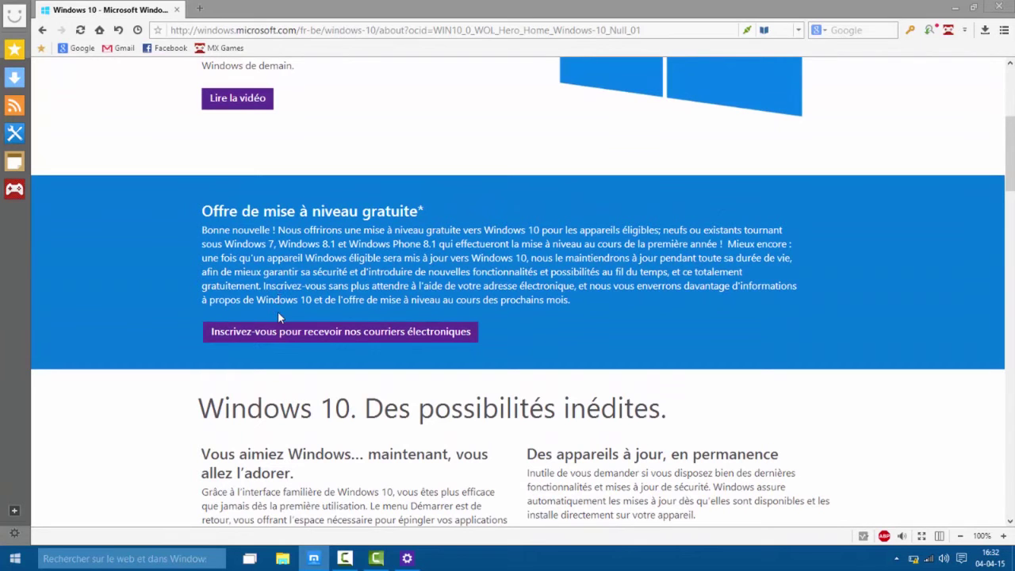
scroll(583, 363, up, 4)
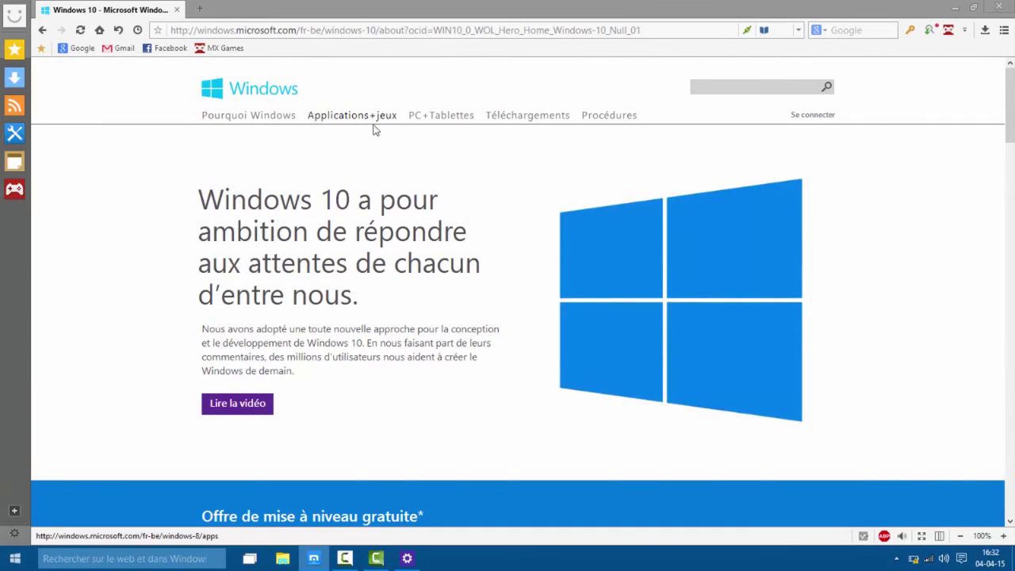
scroll(347, 413, down, 2)
scroll(346, 412, up, 2)
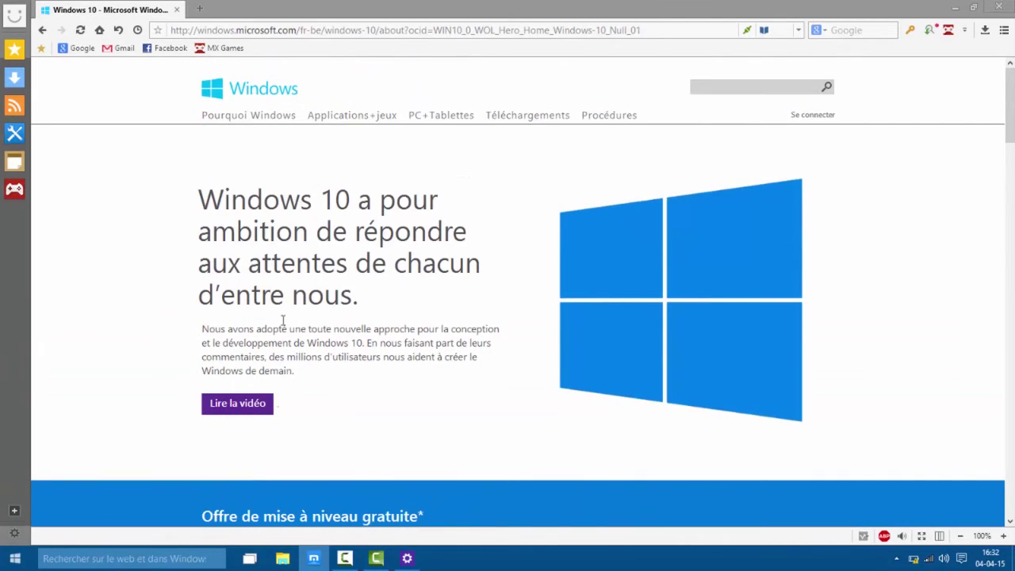
Close the Maxthon browser and return to the desktop
click(997, 7)
drag(333, 107, 727, 429)
drag(727, 430, 675, 383)
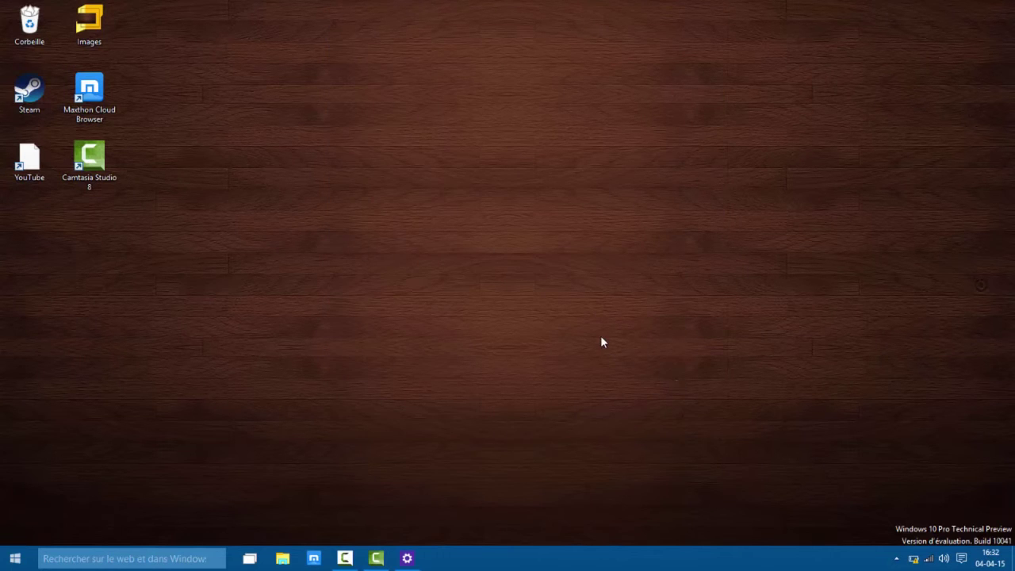